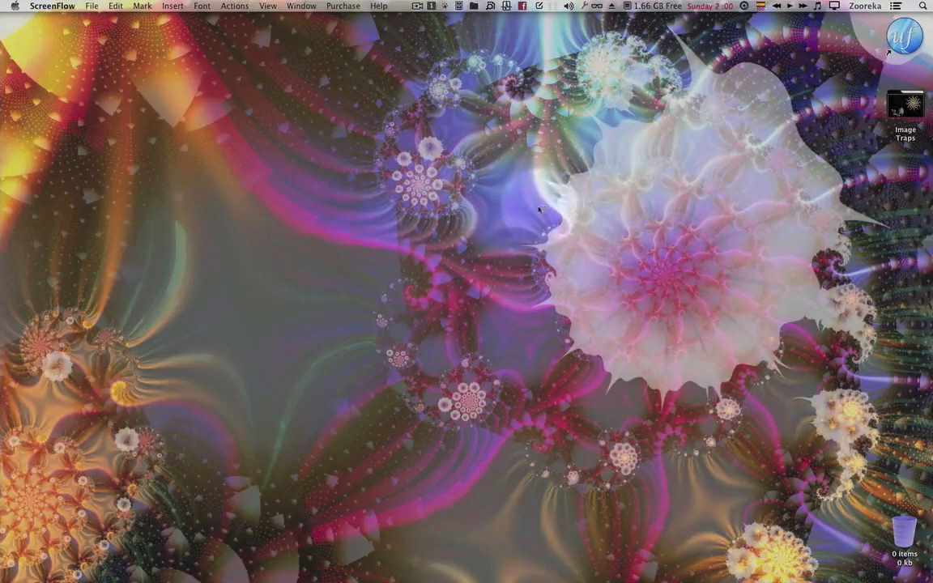
Open the Rabbit Habit Start.ufr fractal from the Image Traps folder on the desktop.
left_click(904, 112)
double_click(903, 111)
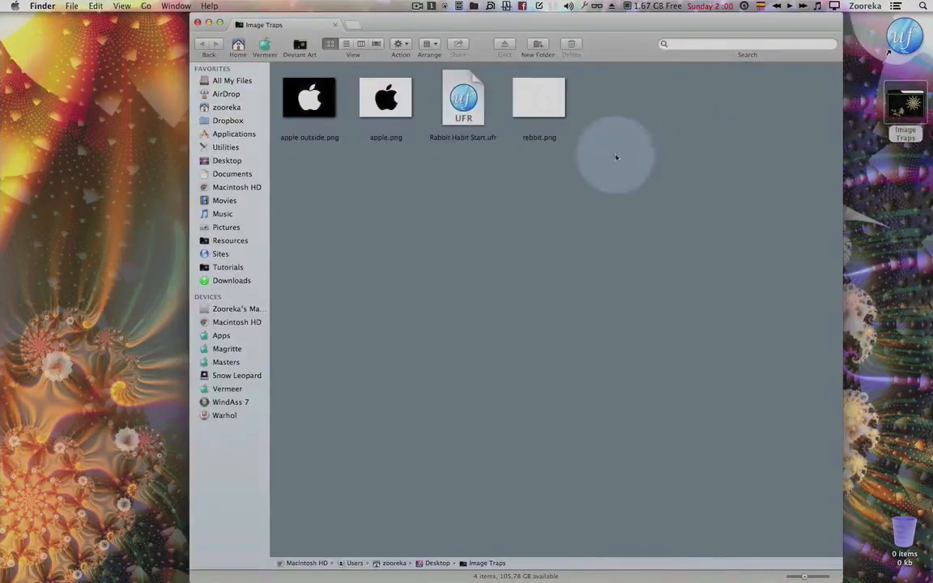
double_click(463, 101)
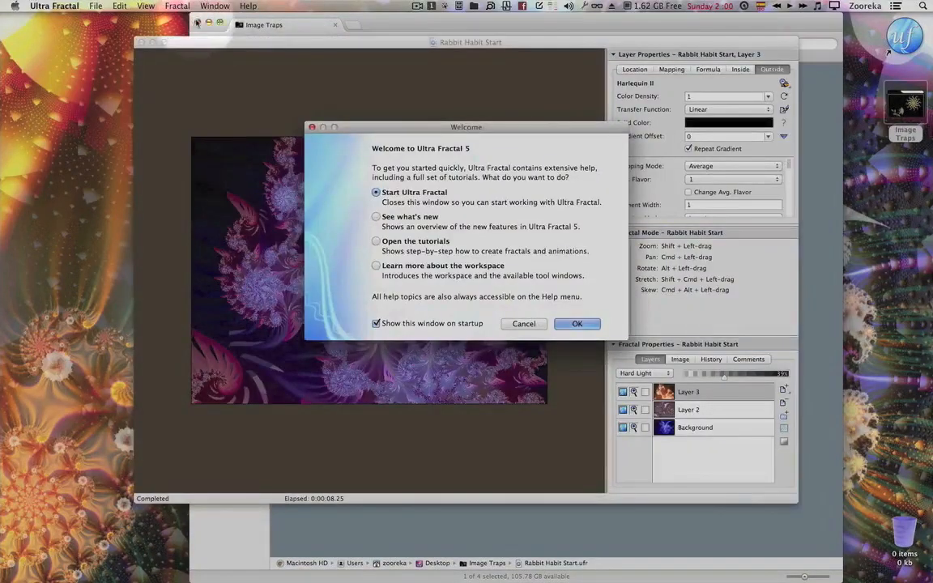
Close the folder window, dismiss the welcome dialog and enlarge the fractal window to fill the screen.
left_click(199, 24)
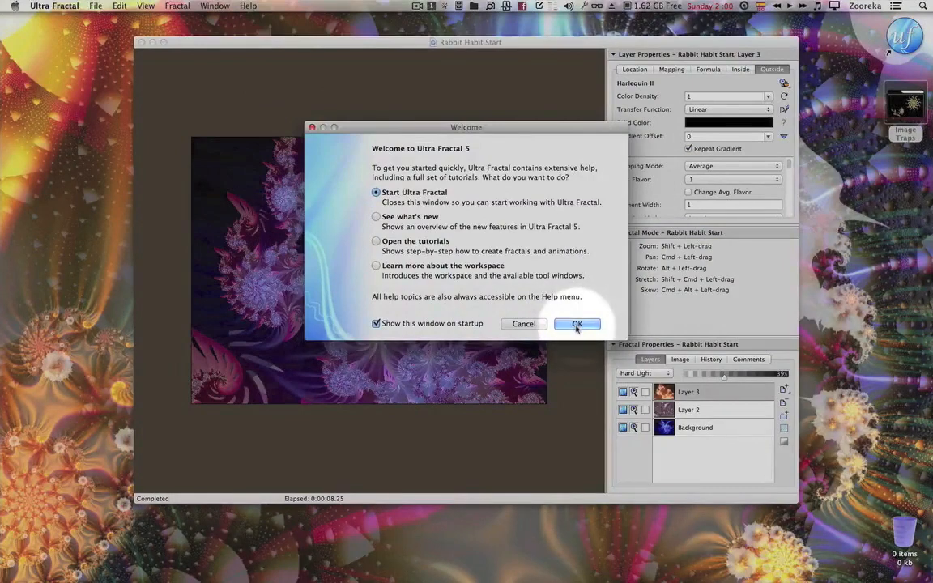
left_click(583, 324)
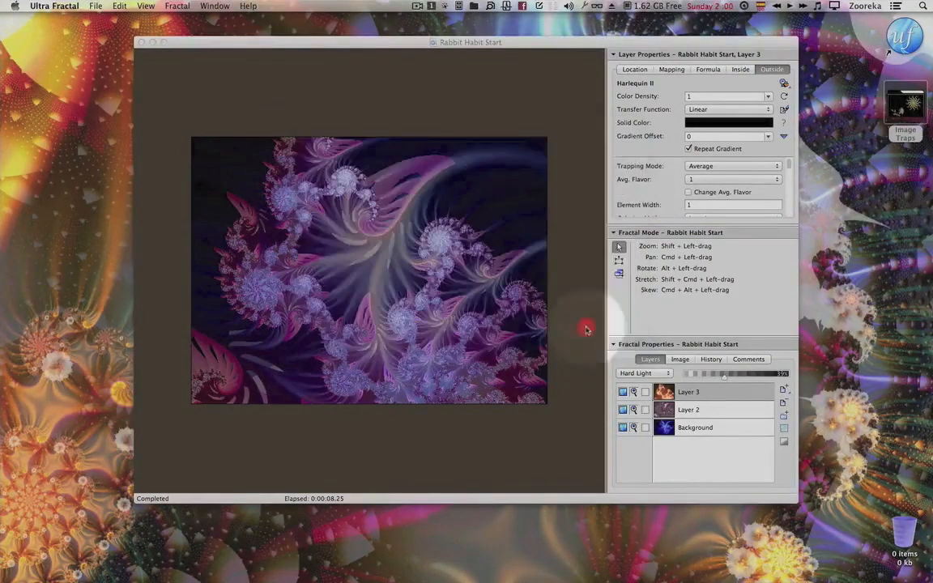
left_click_drag(586, 45, 542, 71)
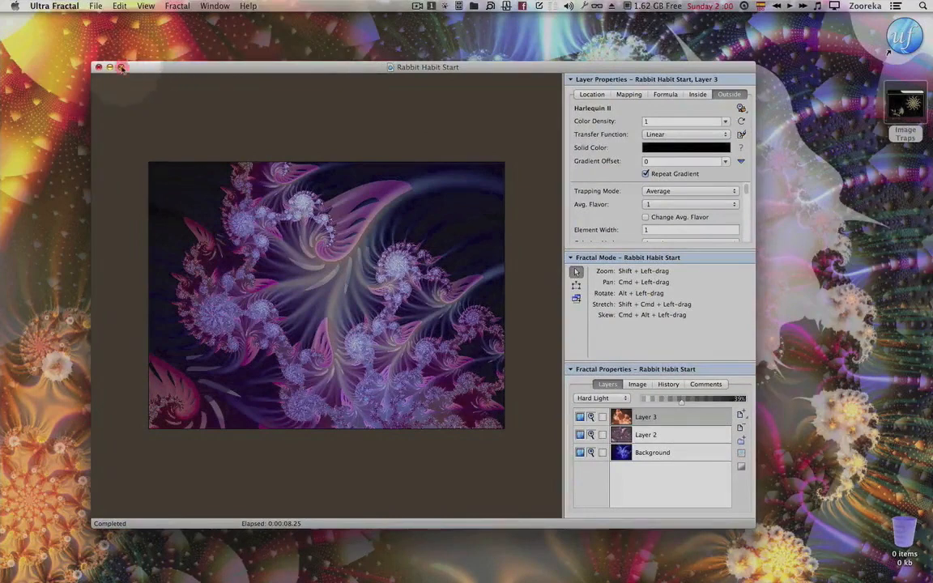
left_click(120, 66)
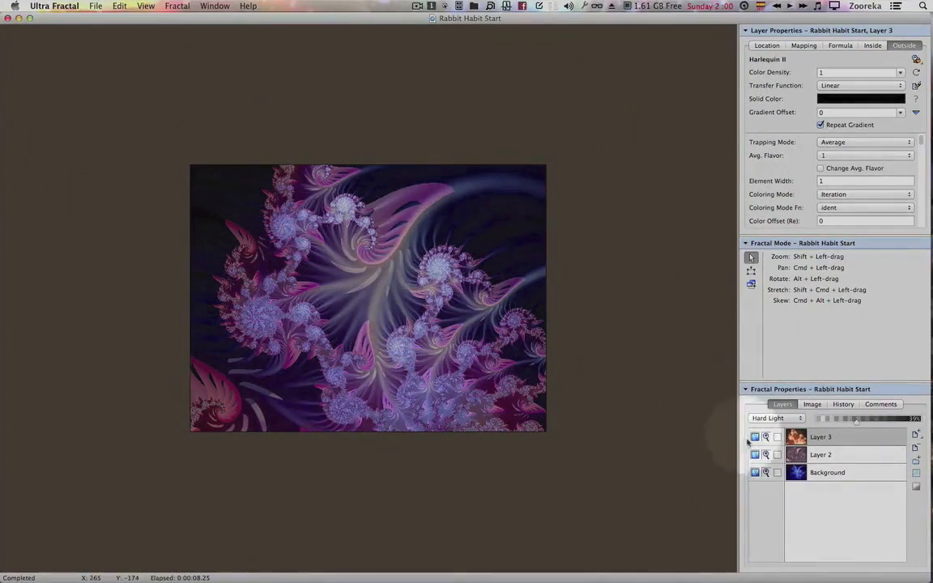
Rename Layer 3 as Harley II.
right_click(828, 439)
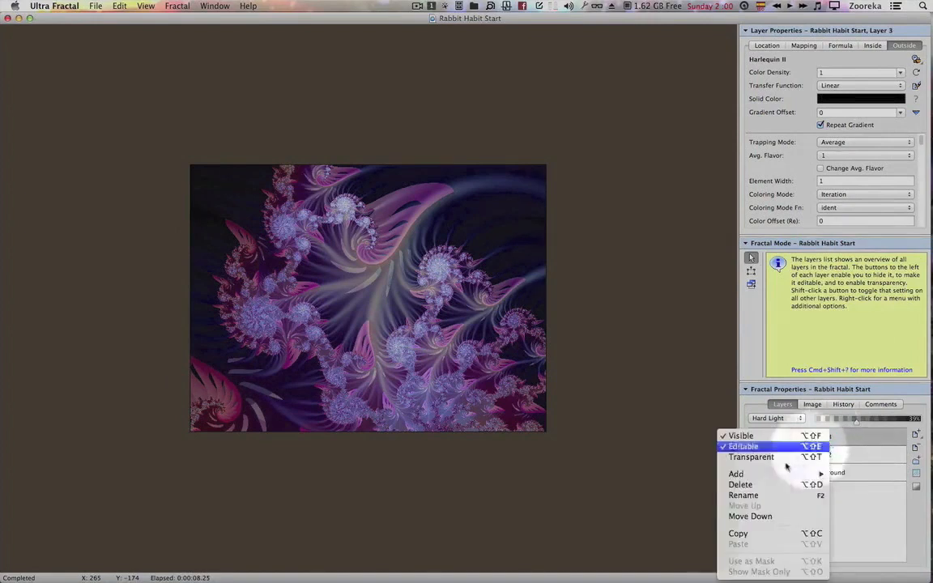
left_click(757, 496)
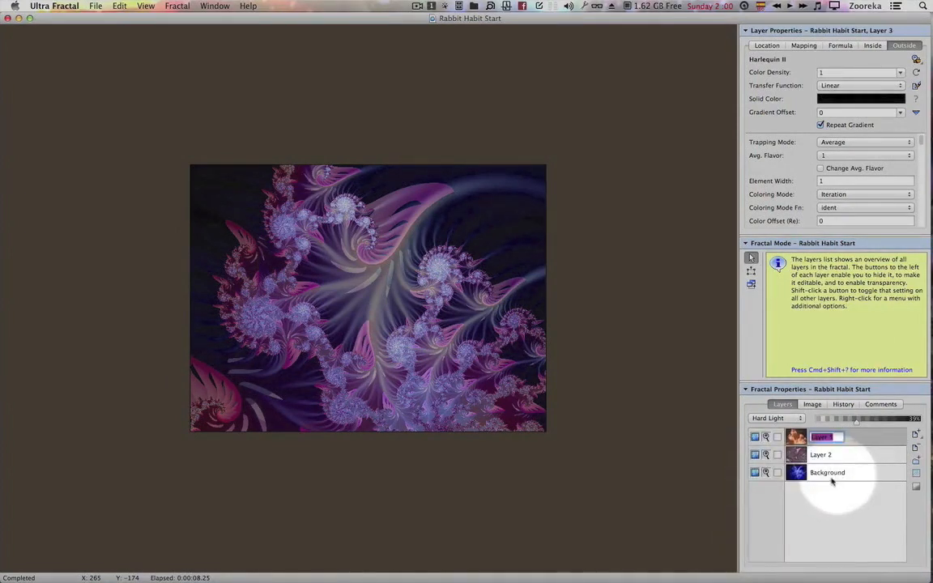
type("Harley")
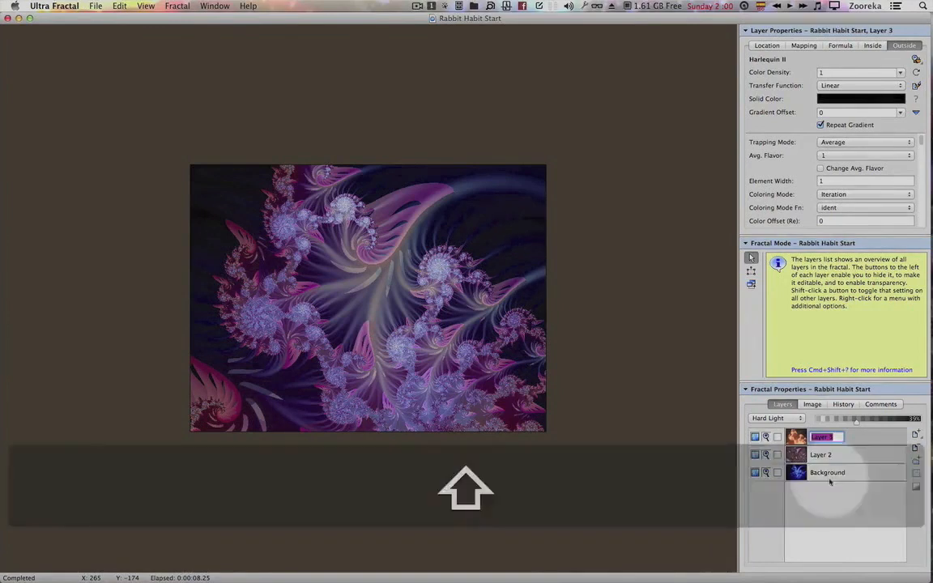
type(" II")
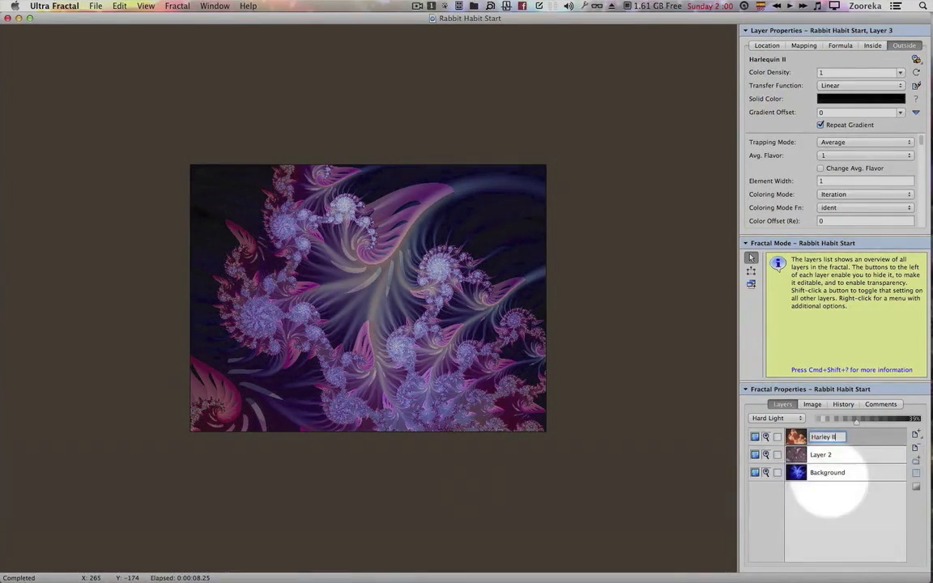
key("Return")
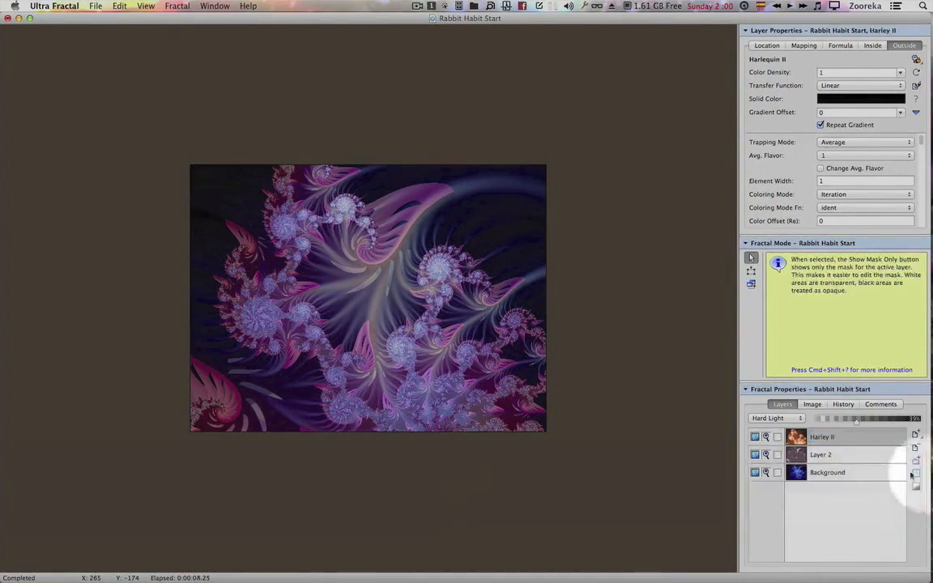
Compare the image with the Harley II layer and then Layer 2 hidden and shown again.
left_click(754, 437)
left_click(754, 437)
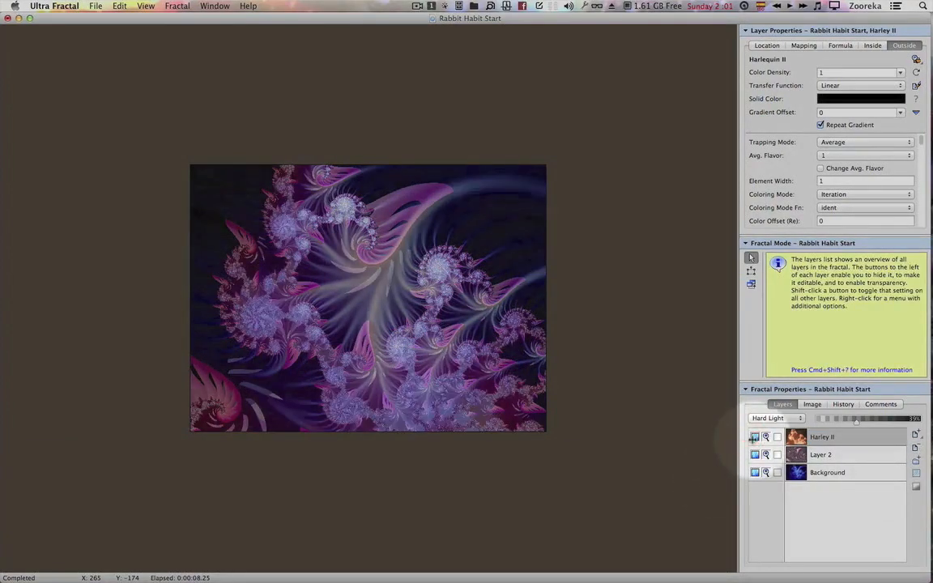
left_click(754, 437)
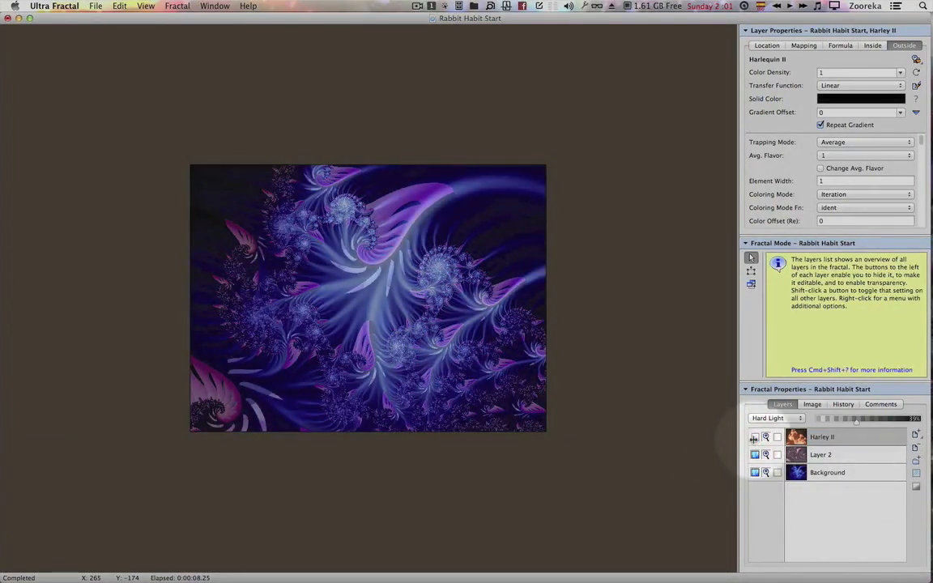
left_click(754, 437)
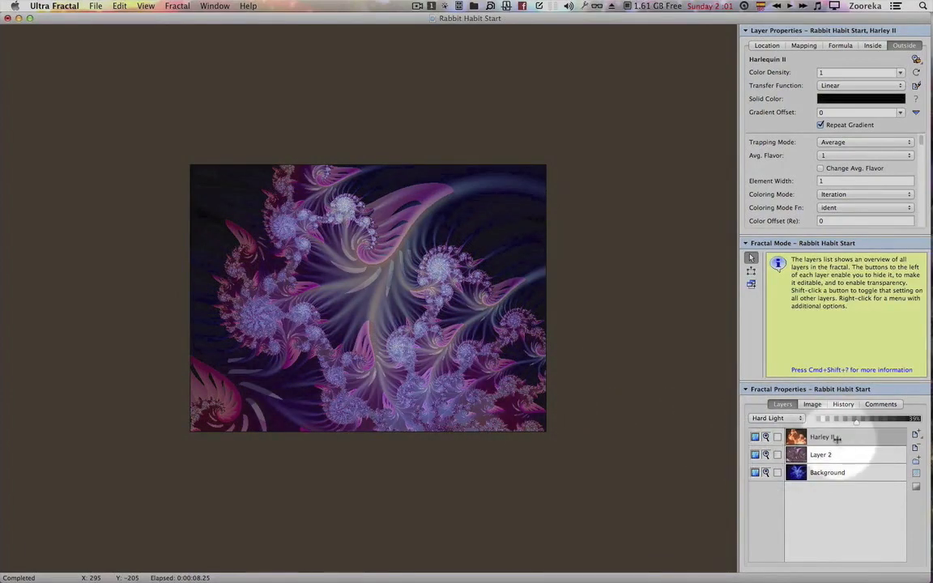
left_click(756, 455)
left_click(757, 455)
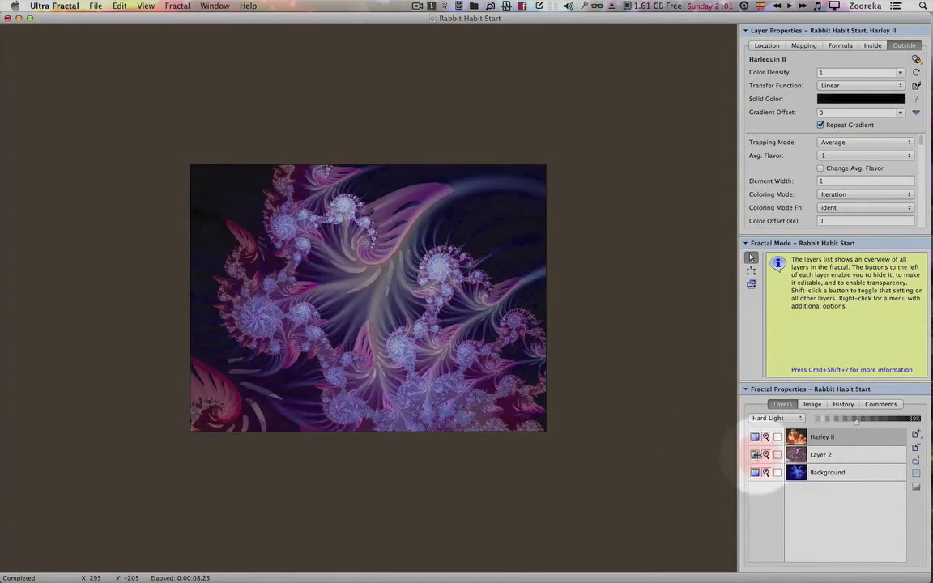
left_click(757, 455)
left_click(758, 455)
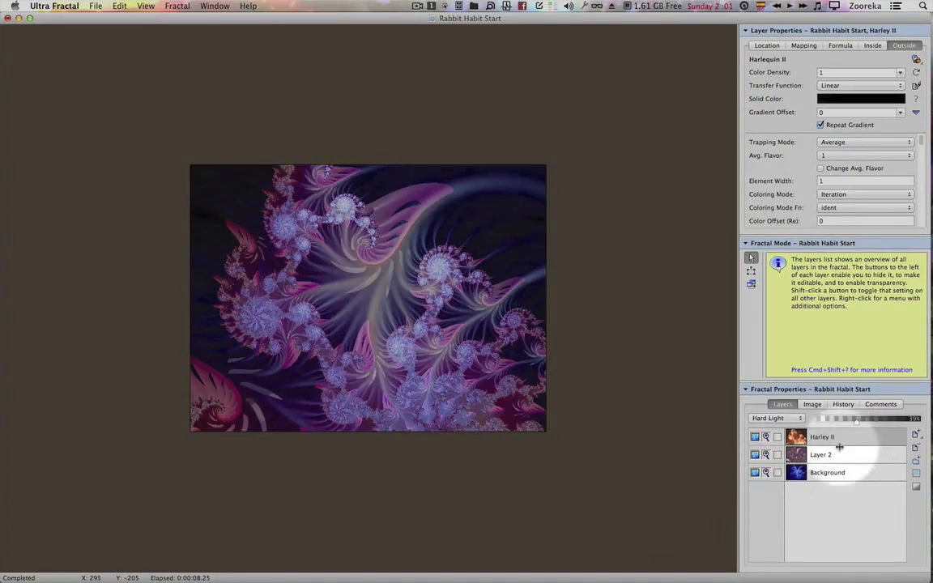
Rename Layer 2 as Harlei II.
left_click(822, 455)
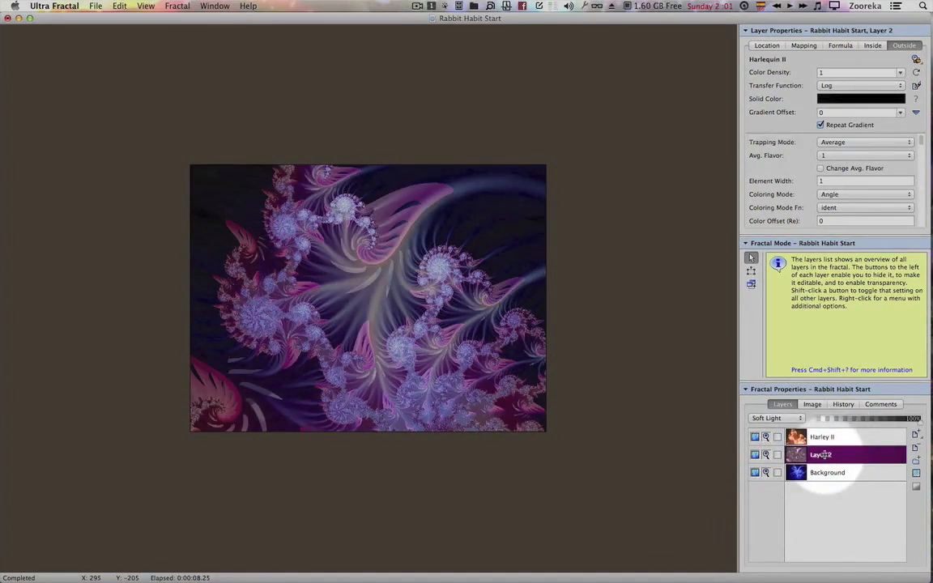
right_click(822, 455)
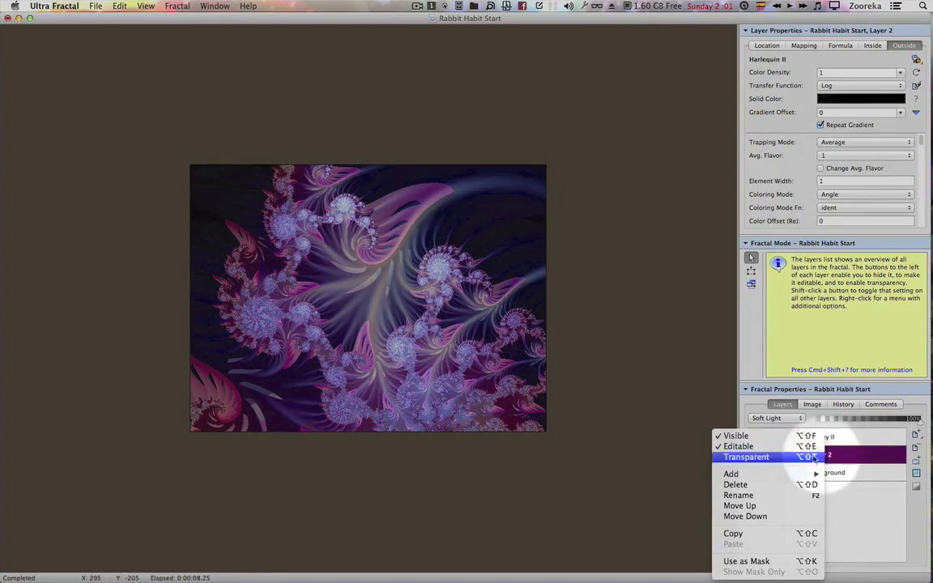
left_click(737, 495)
type("Harley ")
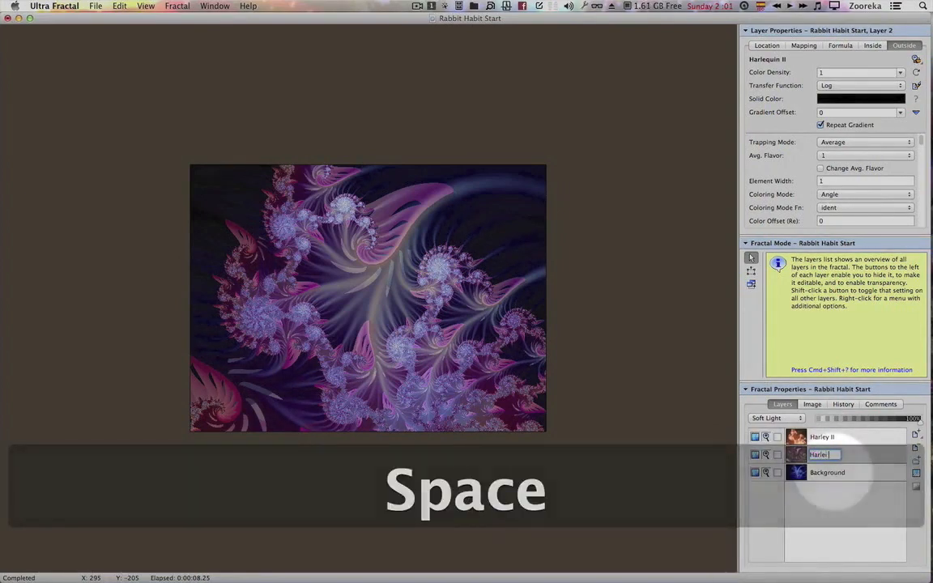
type("I")
key("Return")
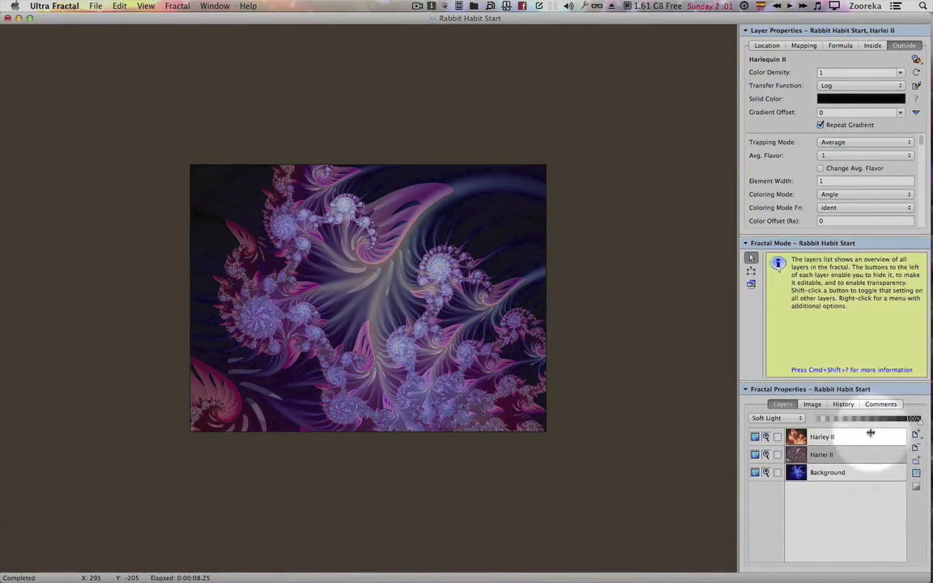
Duplicate the Harley II layer and check the copy's effect by switching its visibility off and on.
left_click(870, 436)
left_click(917, 448)
left_click(823, 436)
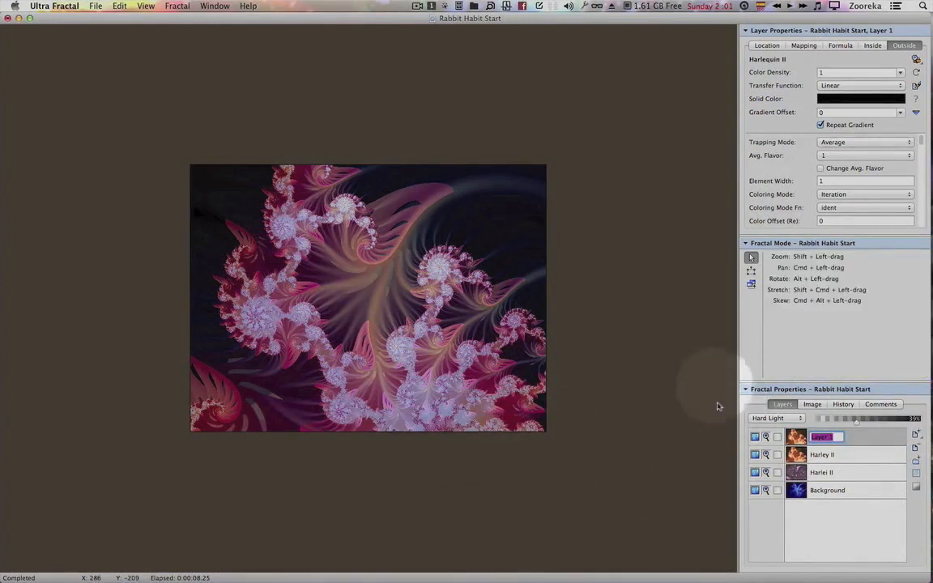
left_click(764, 437)
left_click(756, 437)
left_click(756, 436)
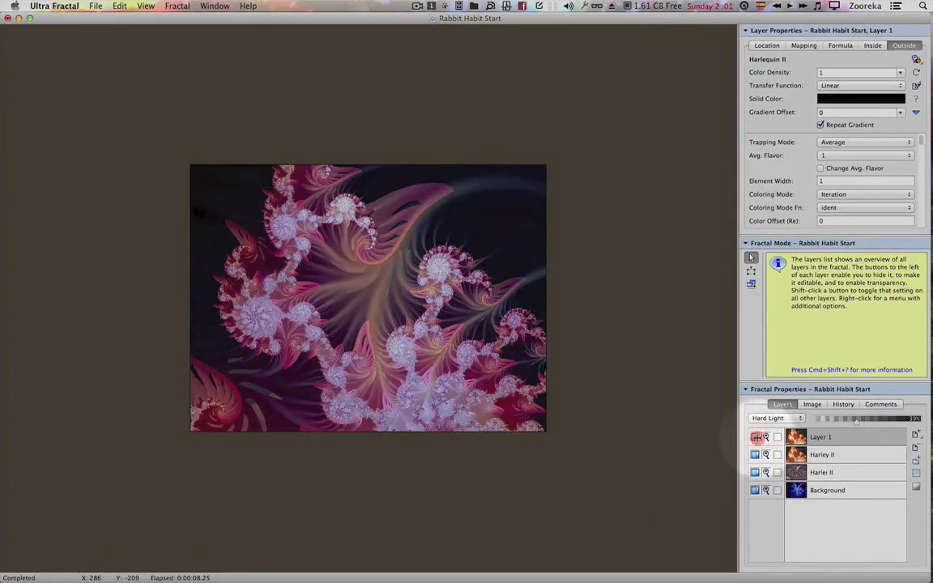
Rename the duplicated top layer as Traps with Frame.
right_click(825, 437)
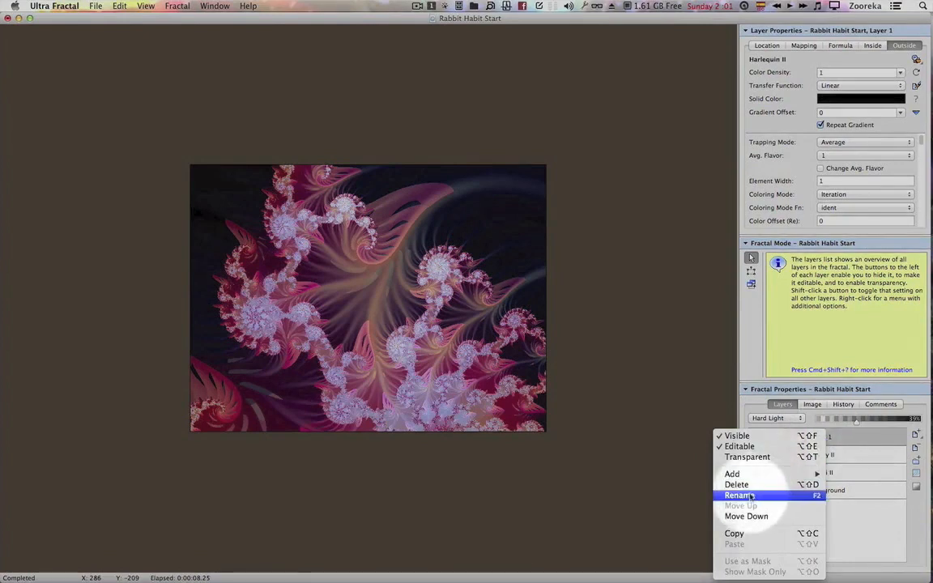
left_click(787, 495)
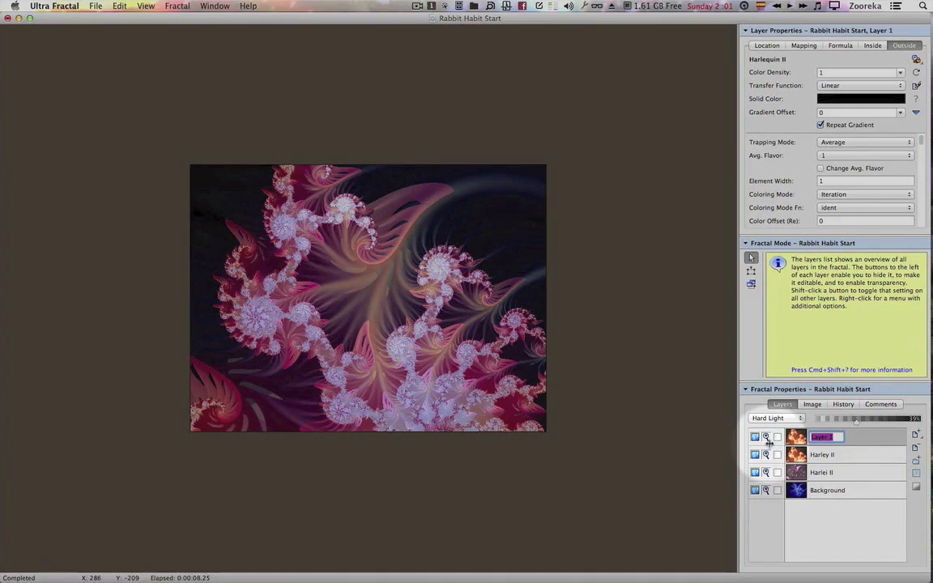
type("Ira")
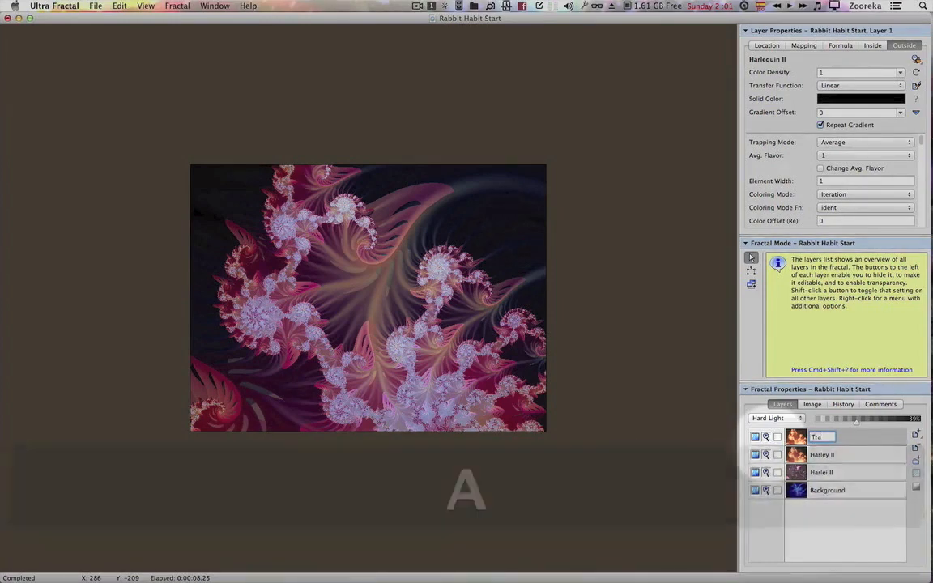
type("ps ")
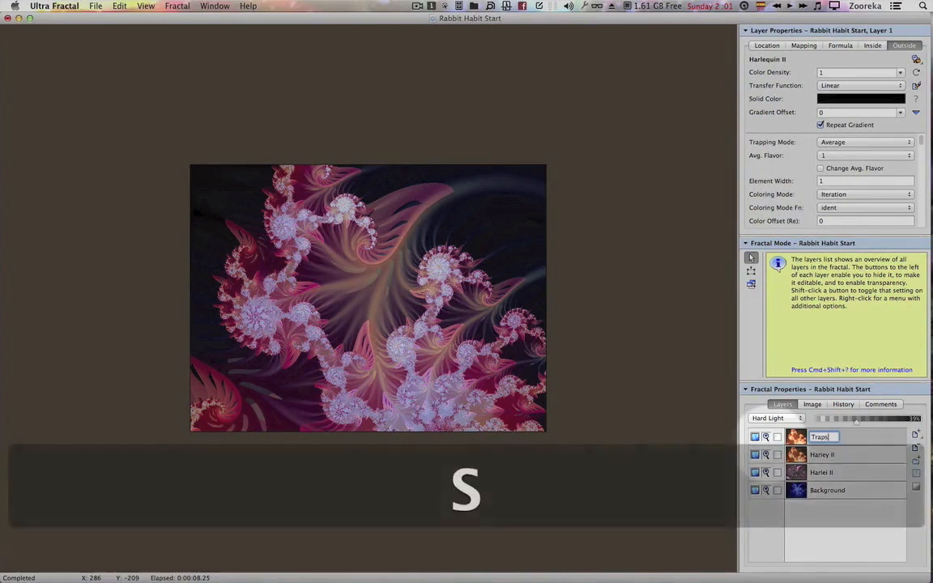
type("with ")
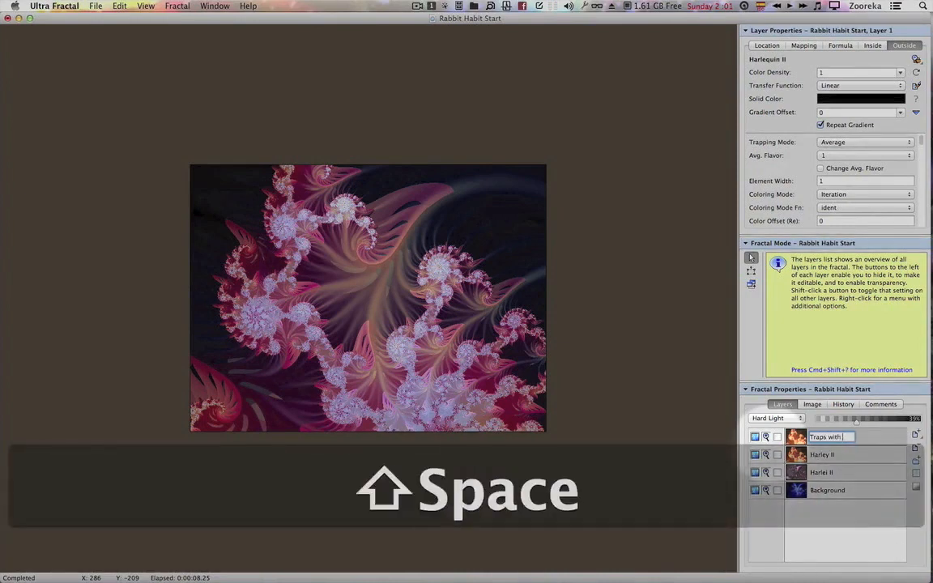
type("Frame")
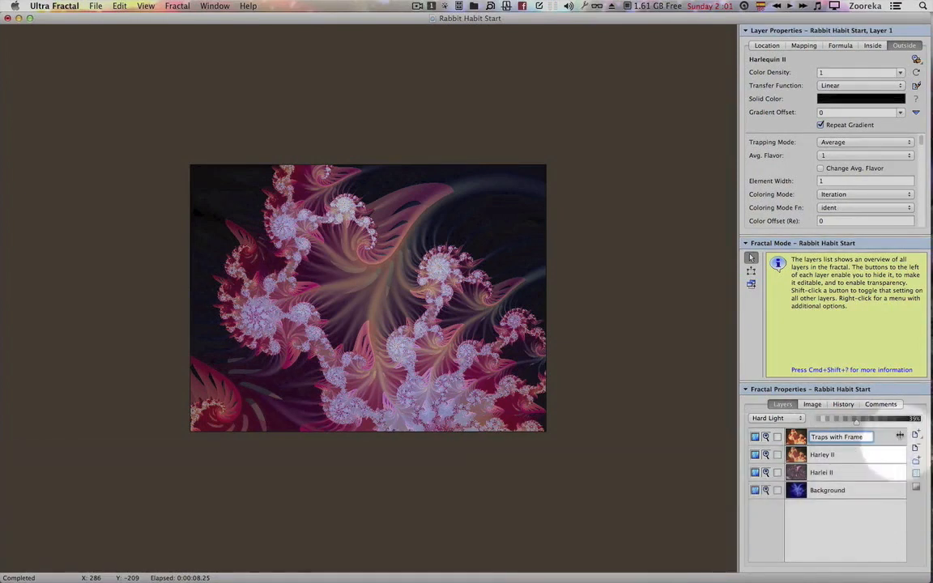
key("Return")
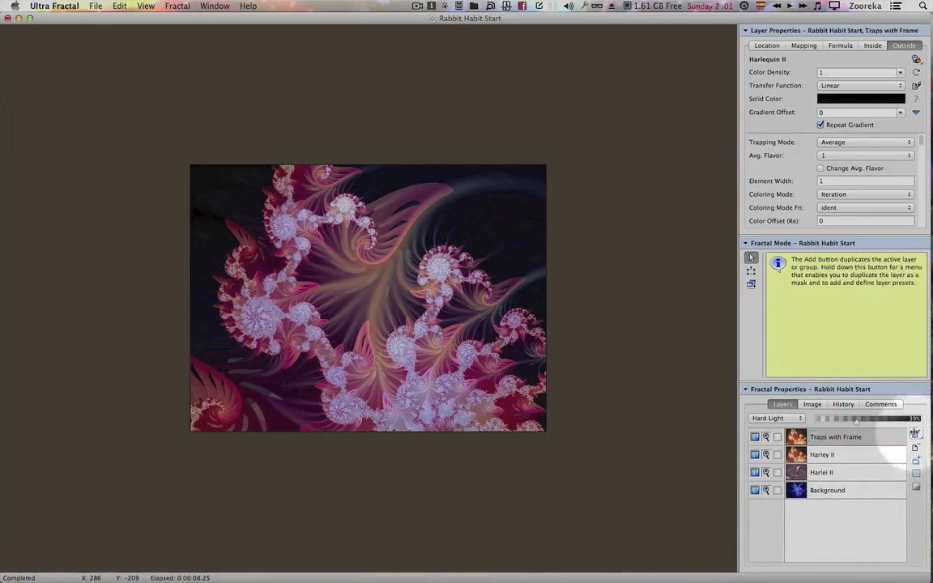
Duplicate the Traps with Frame layer and name the copy Imager Traps.
left_click(915, 435)
double_click(820, 436)
right_click(826, 438)
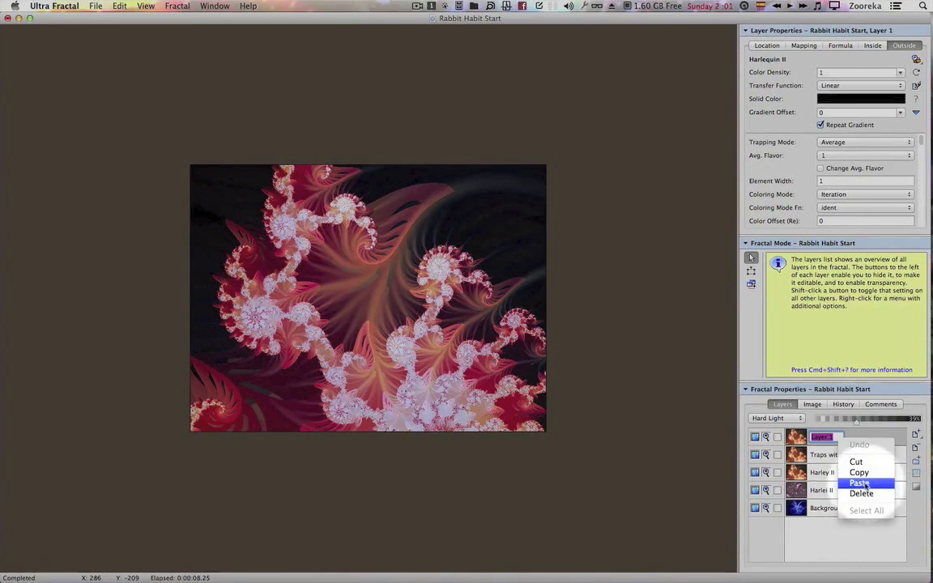
left_click(824, 439)
left_click_drag(837, 438, 792, 437)
type("Imager")
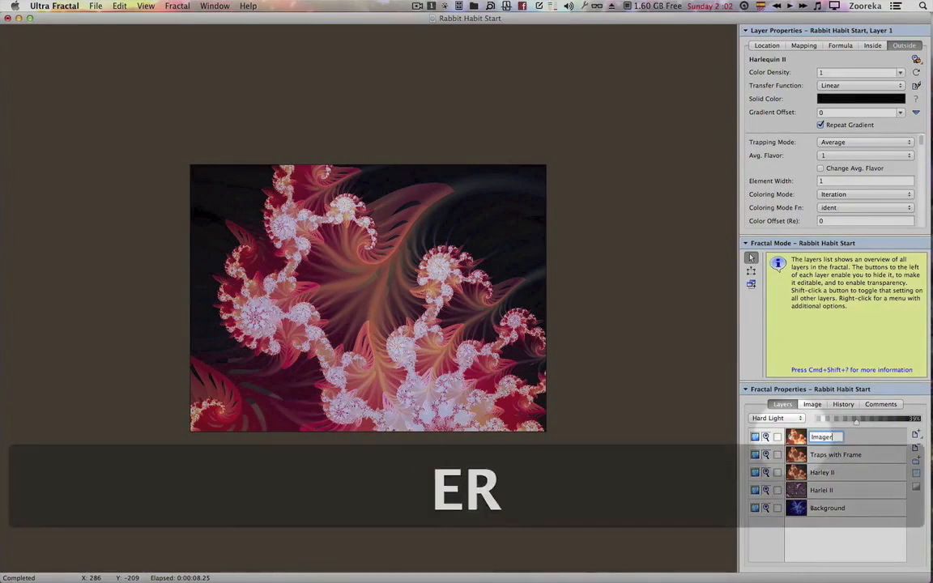
type(" Tra")
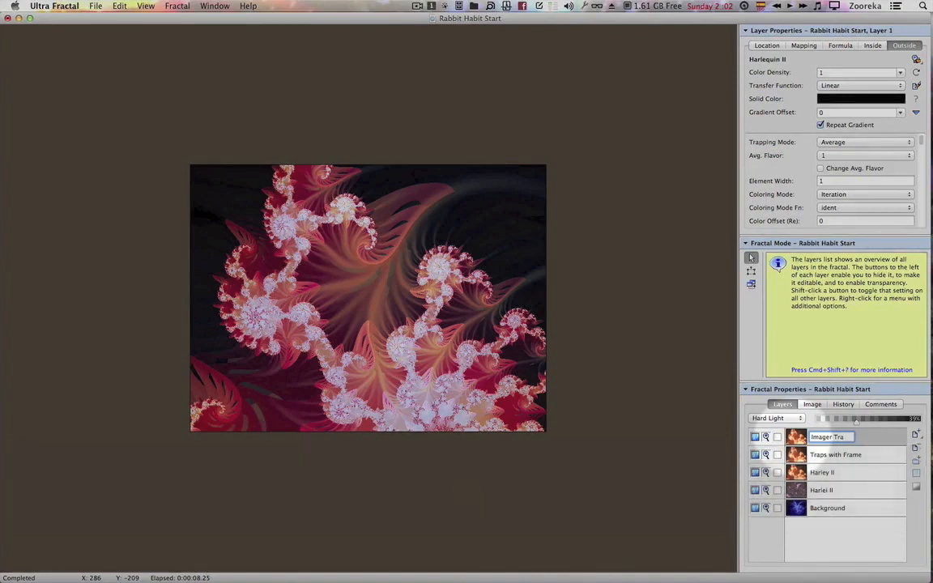
type("ps")
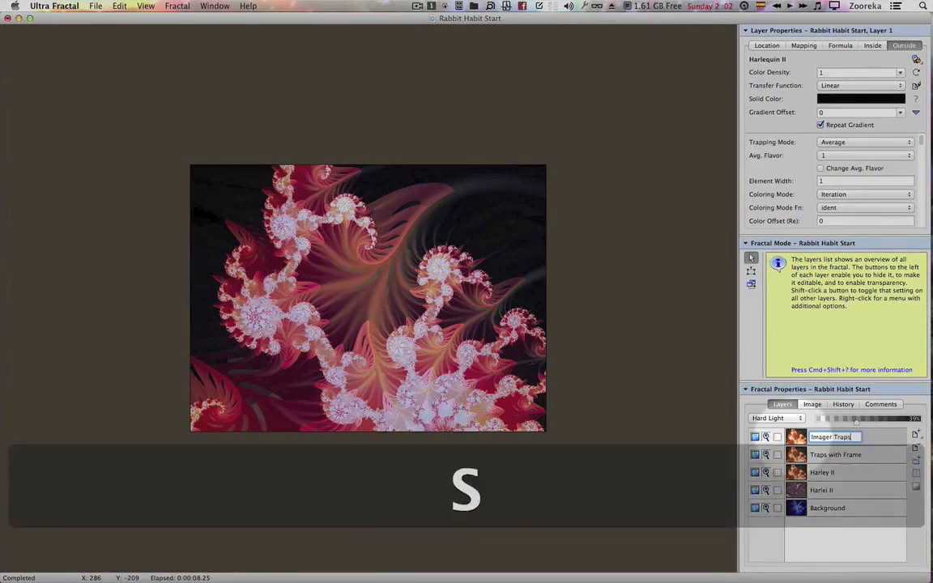
key("Return")
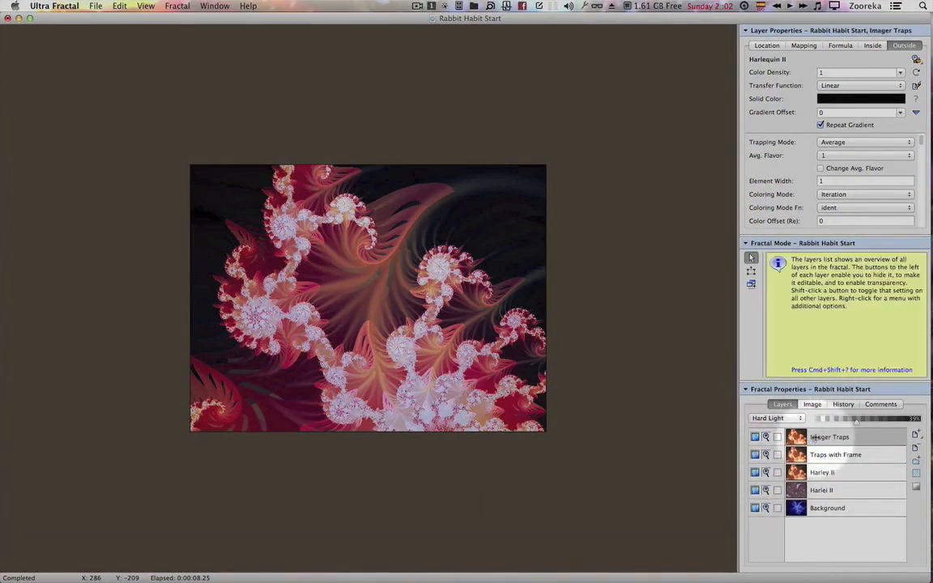
Hide the Imager Traps layer.
left_click(755, 438)
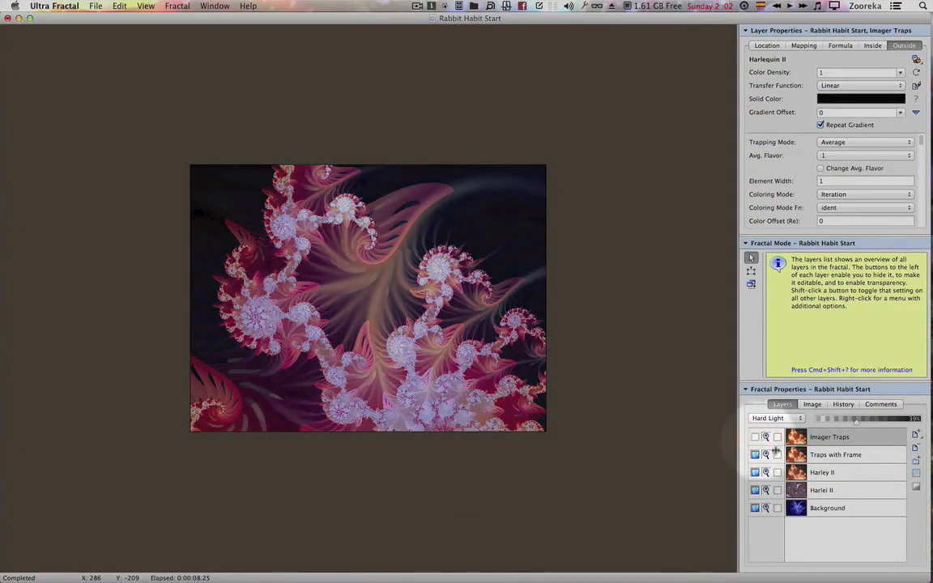
Apply the Image Traps outside coloring algorithm from reb5.ucl to the Traps with Frame layer, using a detached layer properties window.
left_click(838, 455)
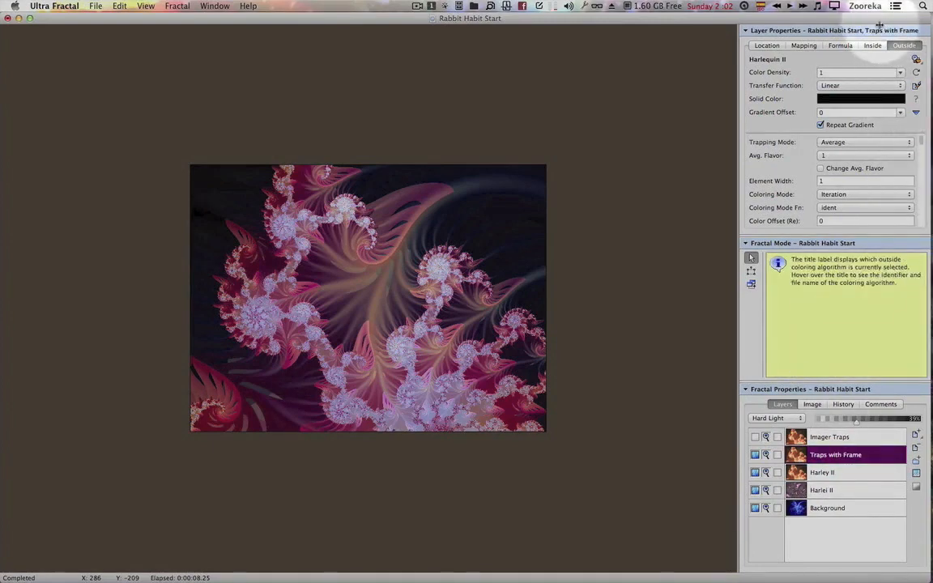
left_click(902, 98)
left_click_drag(786, 34, 580, 95)
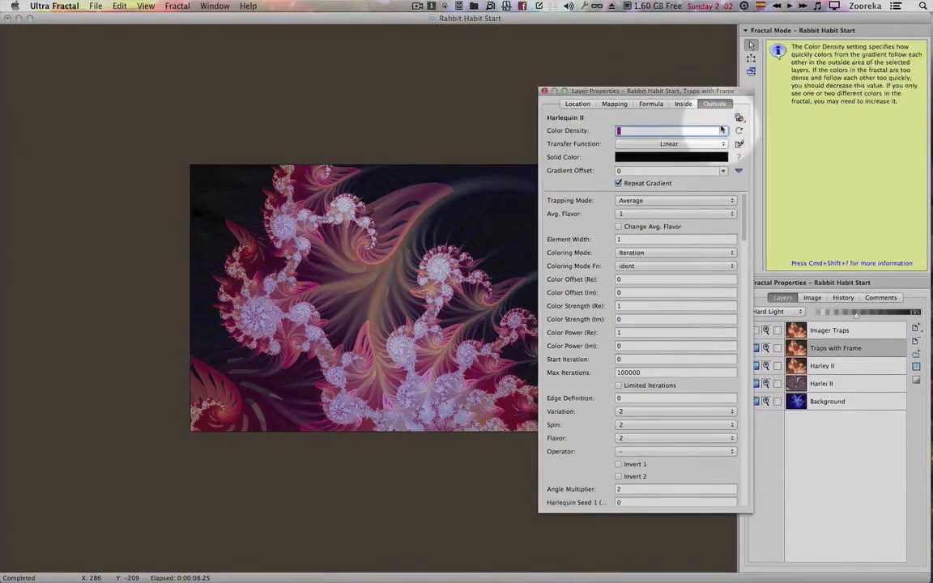
left_click(739, 118)
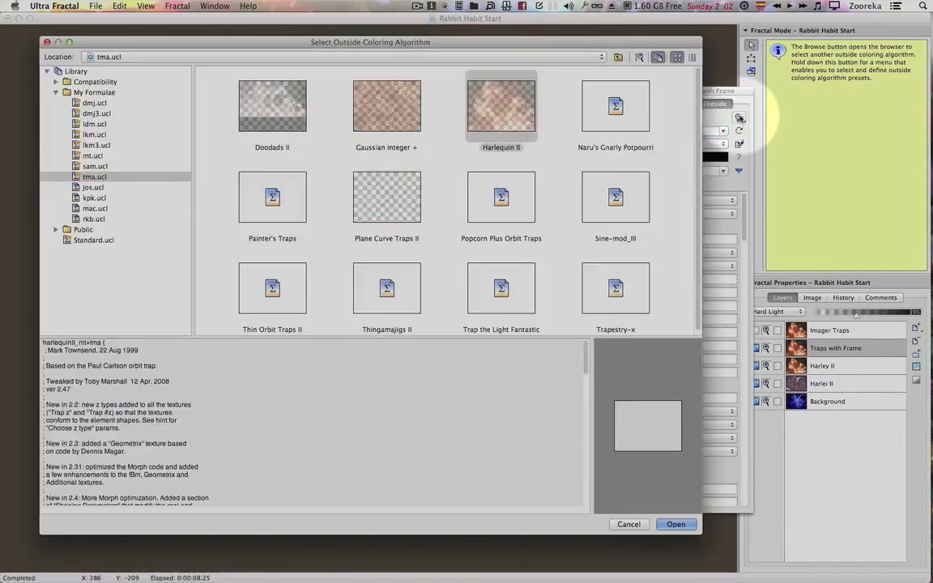
left_click(55, 229)
left_click_drag(186, 77, 191, 297)
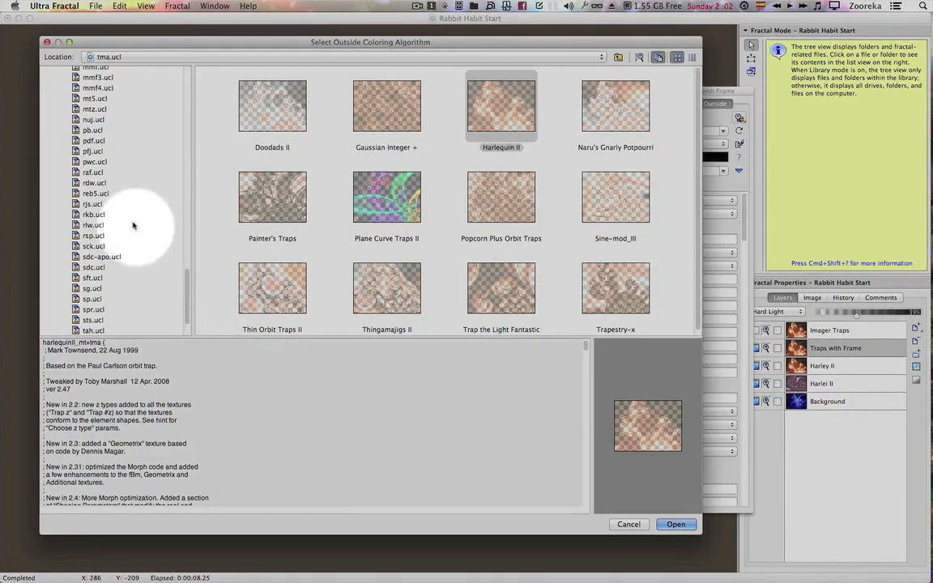
left_click(95, 194)
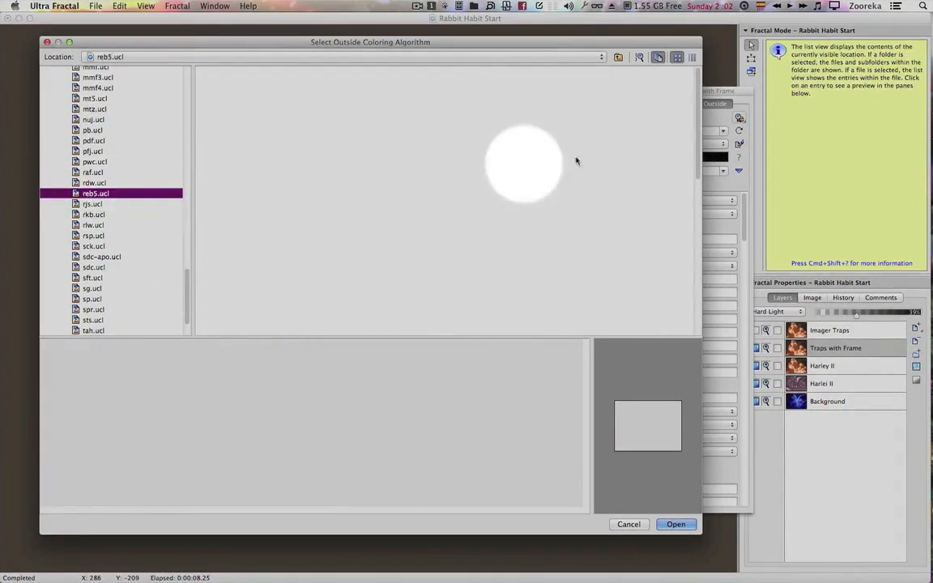
left_click_drag(695, 130, 694, 254)
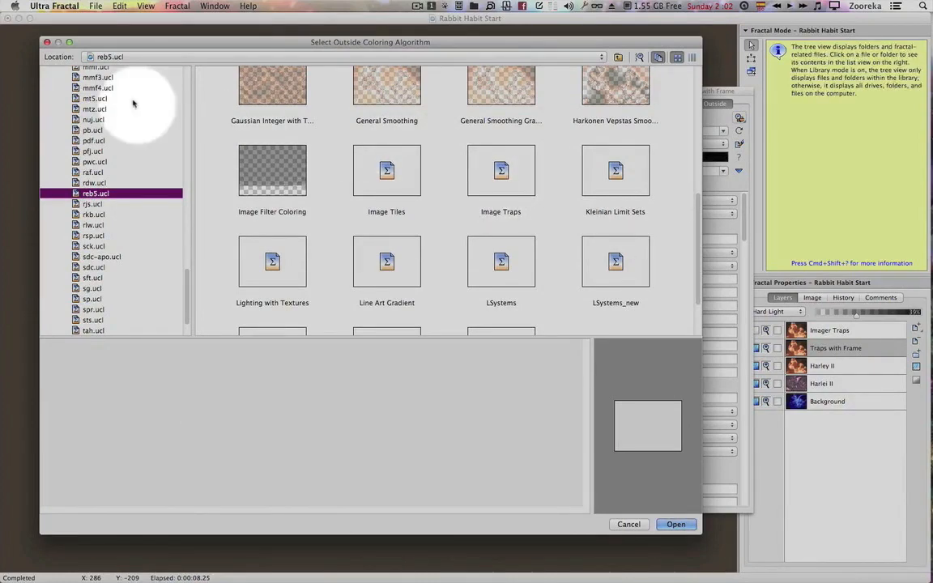
double_click(513, 198)
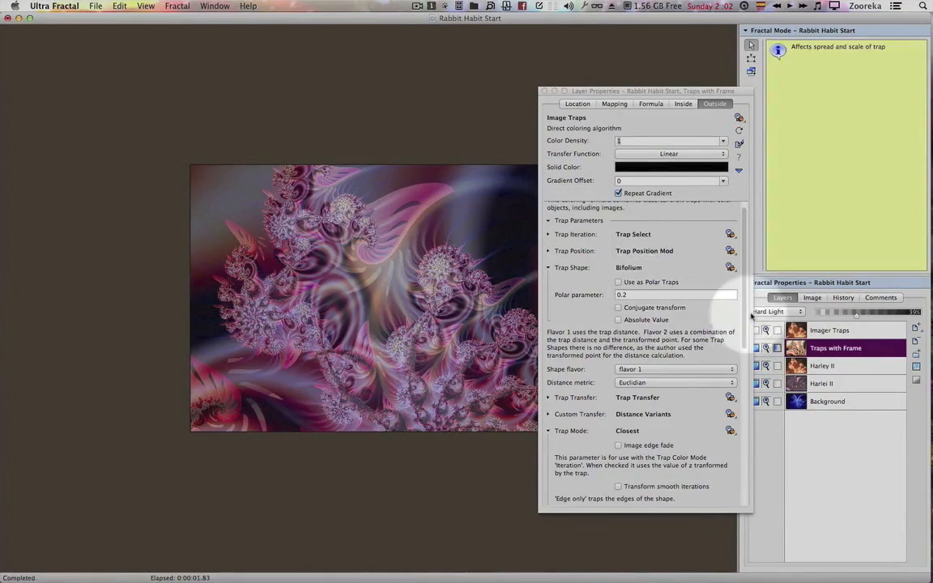
Set the Traps with Frame layer's merge mode to Normal and its opacity to 100%.
left_click(761, 312)
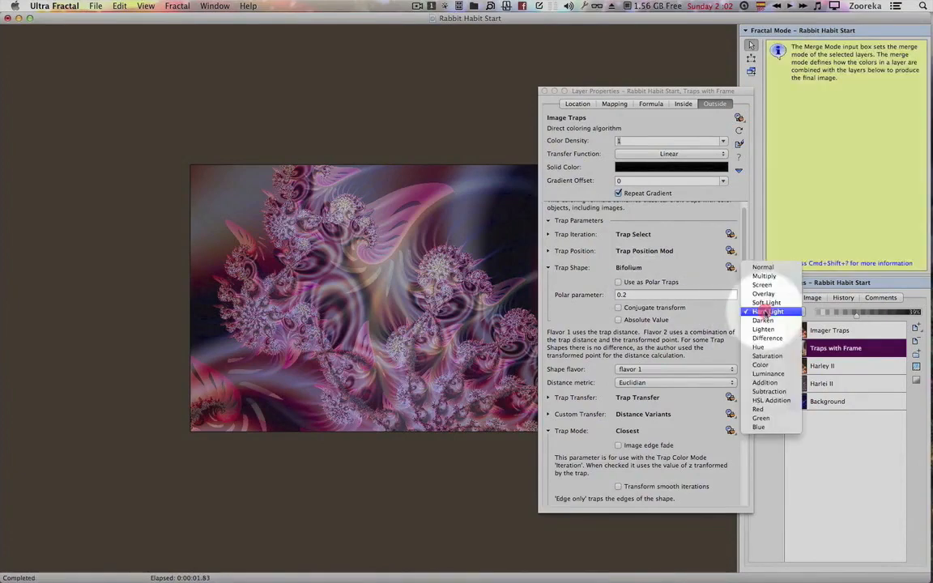
left_click(763, 267)
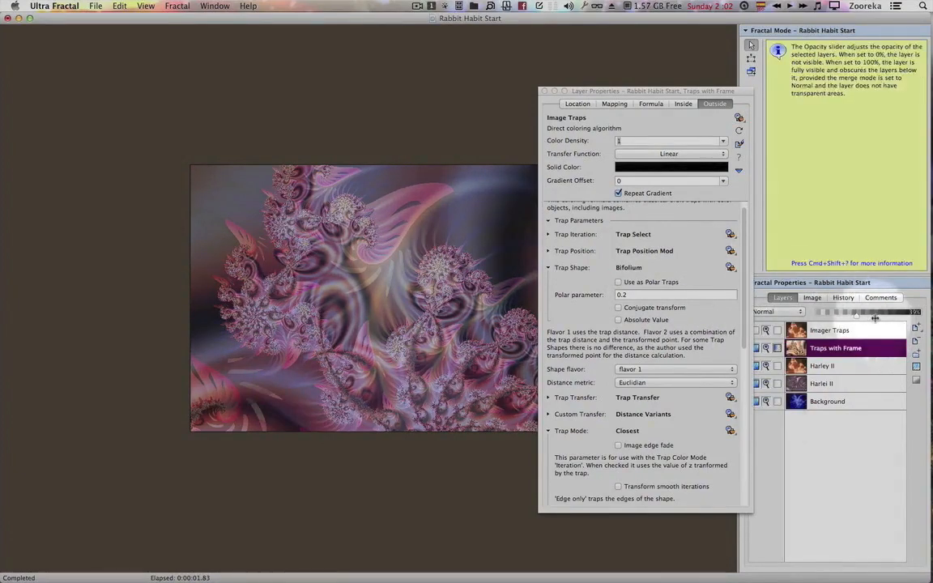
left_click_drag(875, 318, 920, 313)
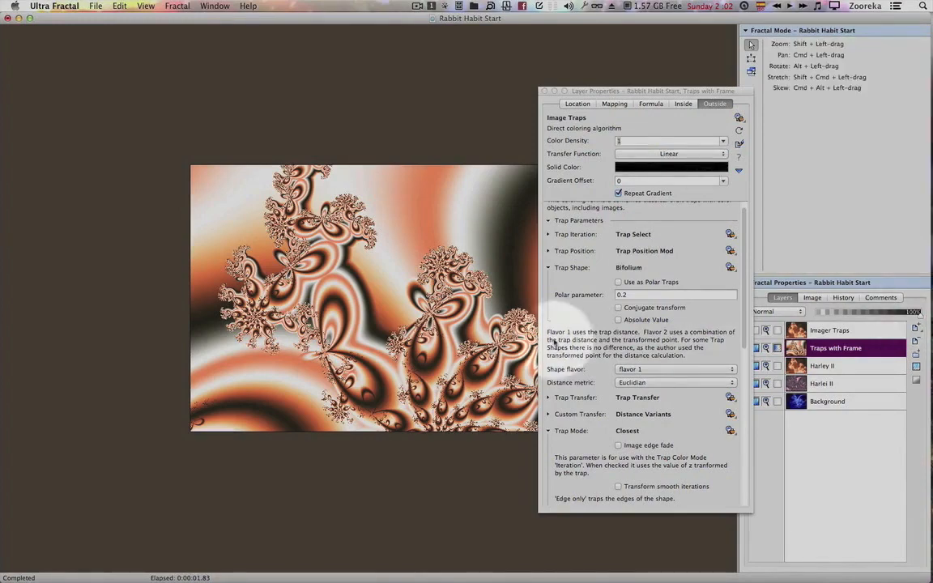
View the Traps with Frame layer's gradient and turn off Repeat Gradient for its outside coloring.
key("F4")
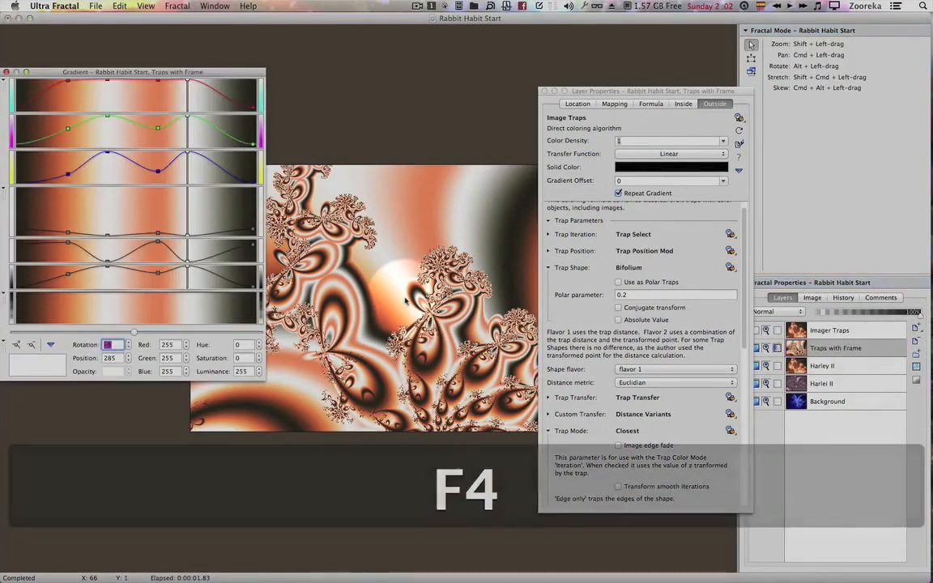
left_click(6, 72)
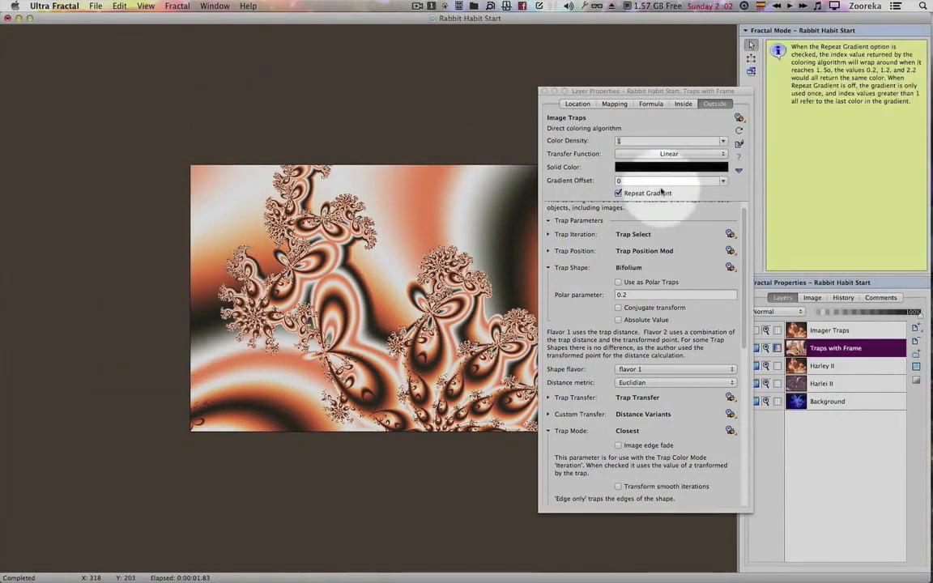
left_click(618, 193)
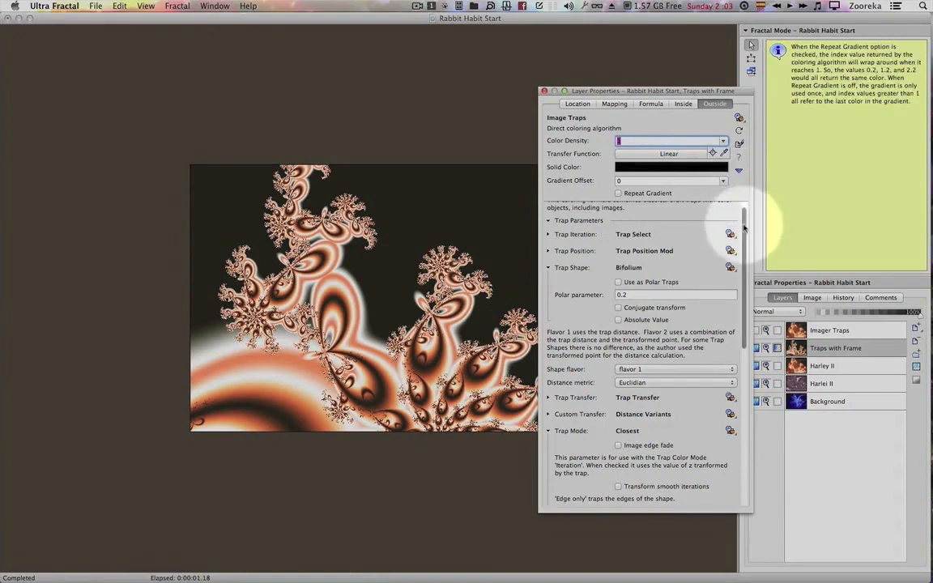
Replace the Bifolium trap shape with the Point shape from dmj5.ulb.
left_click_drag(746, 220, 744, 221)
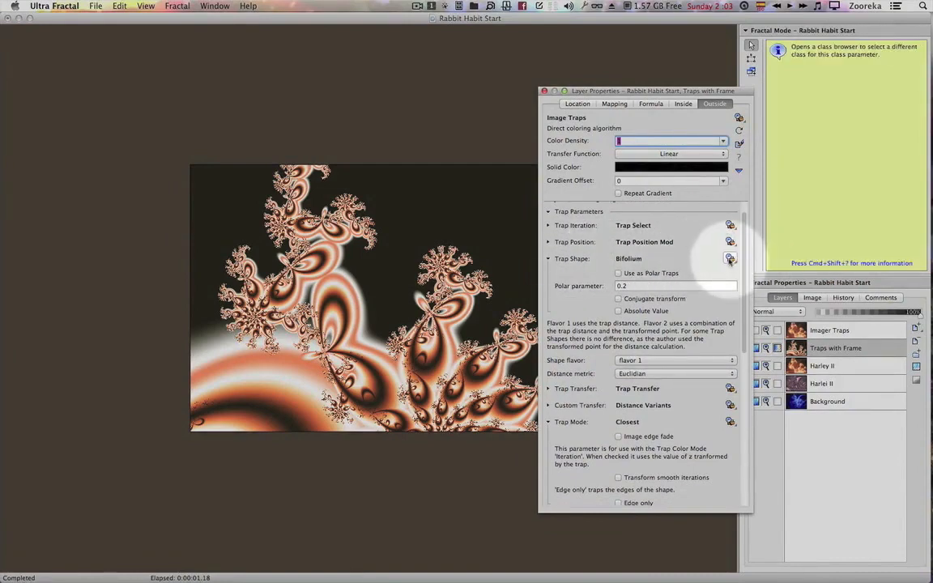
left_click(730, 259)
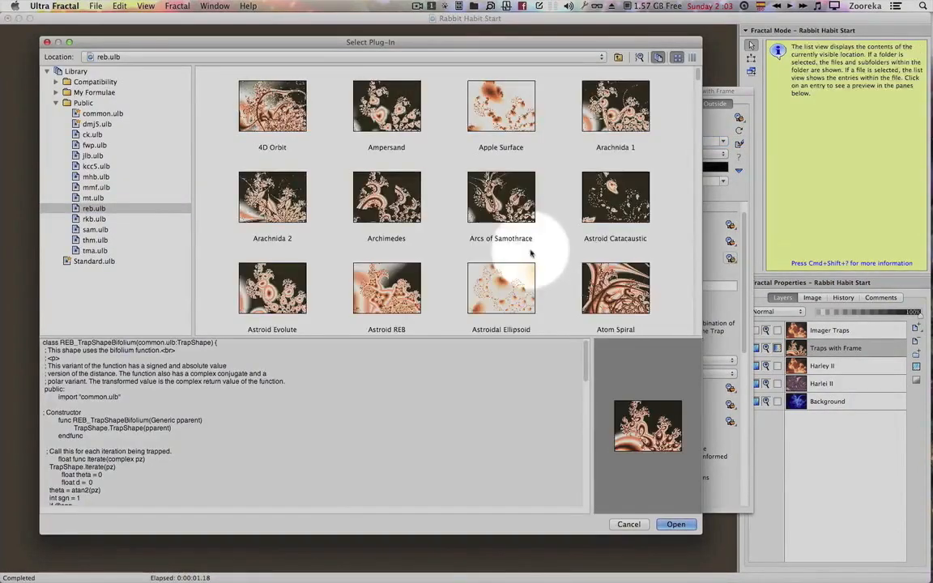
scroll(532, 253, "down", 2)
scroll(531, 253, "down", 5)
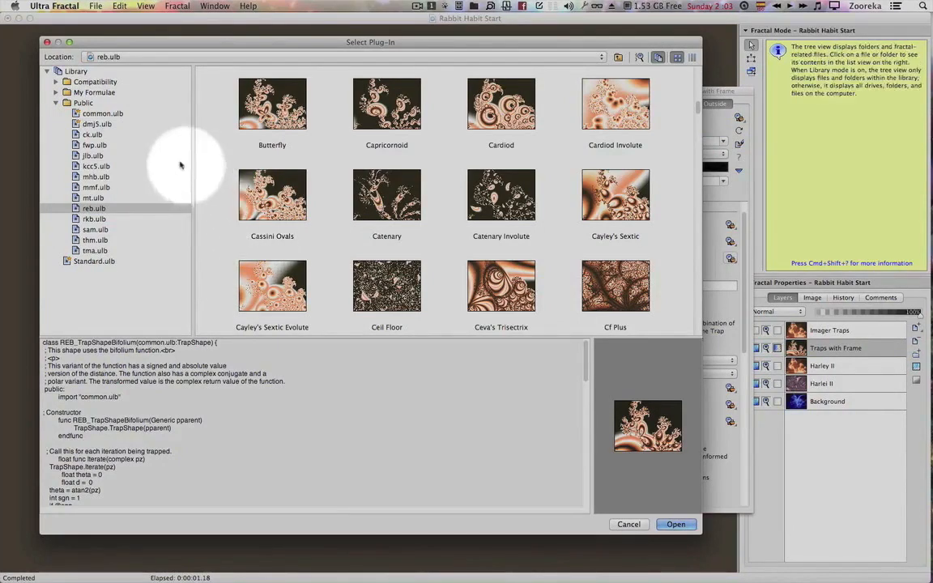
left_click(112, 126)
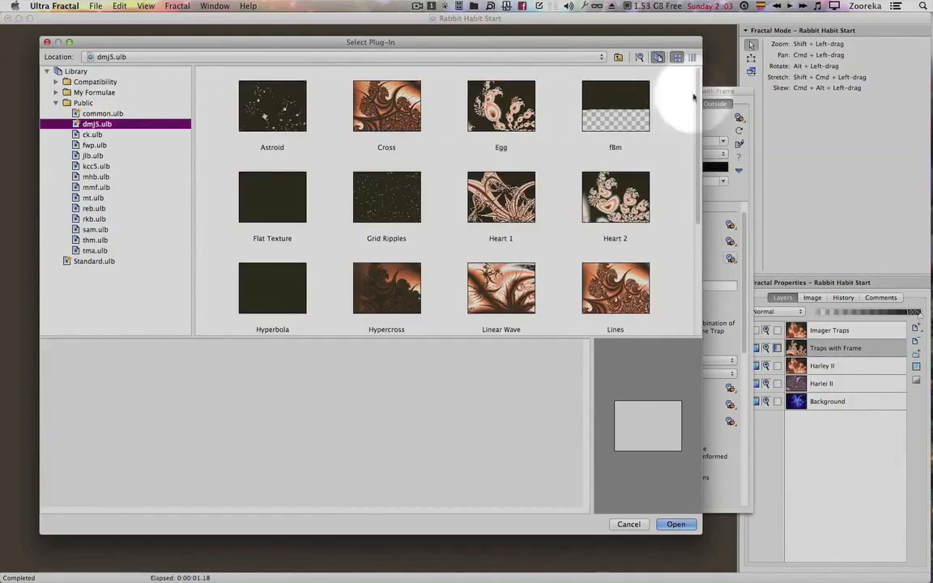
left_click_drag(697, 96, 706, 191)
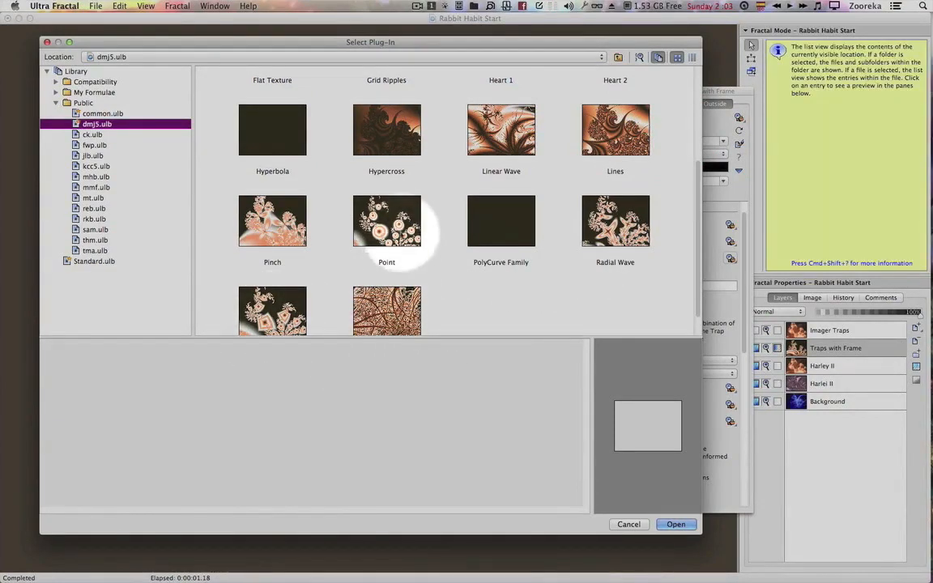
left_click(397, 229)
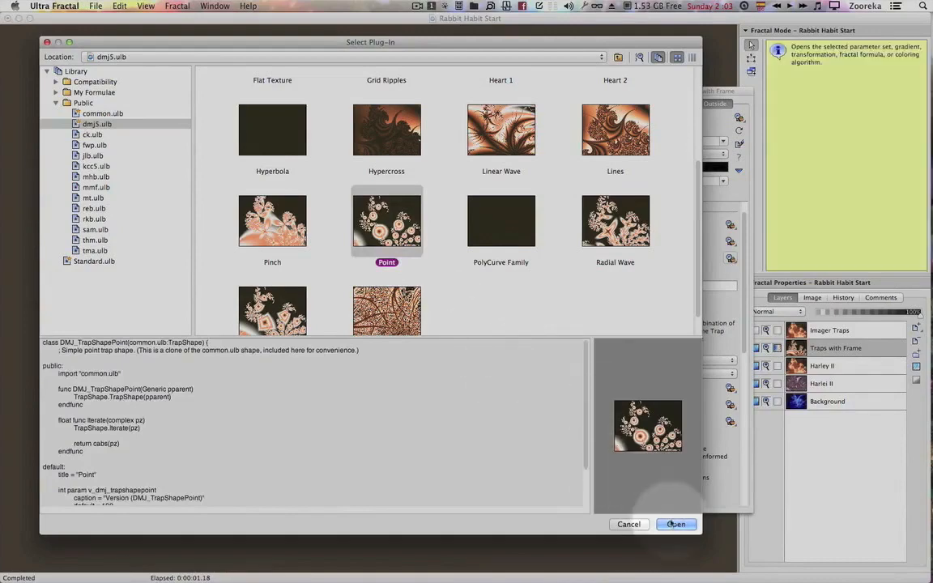
left_click(676, 524)
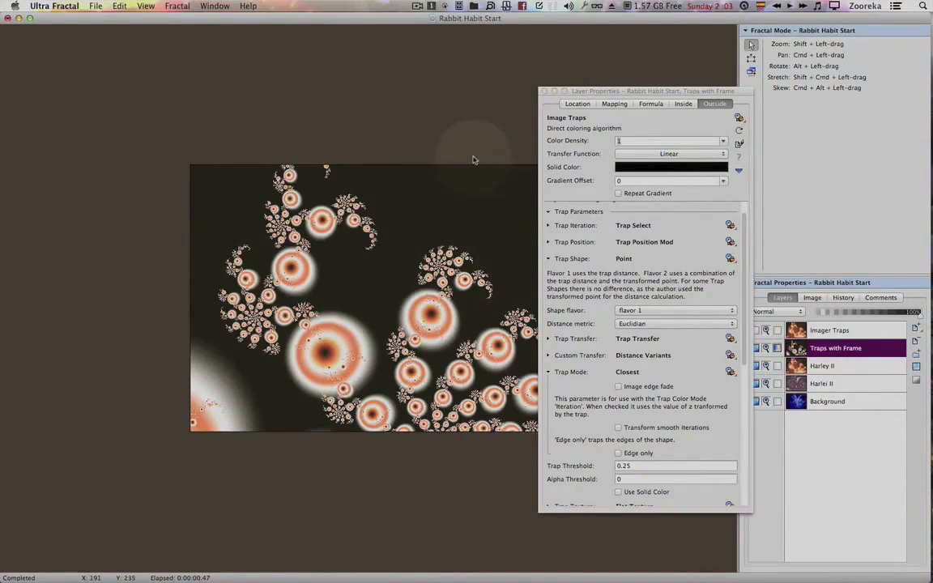
Link color and opacity in the Traps with Frame layer's gradient and deselect its control points.
key("F4")
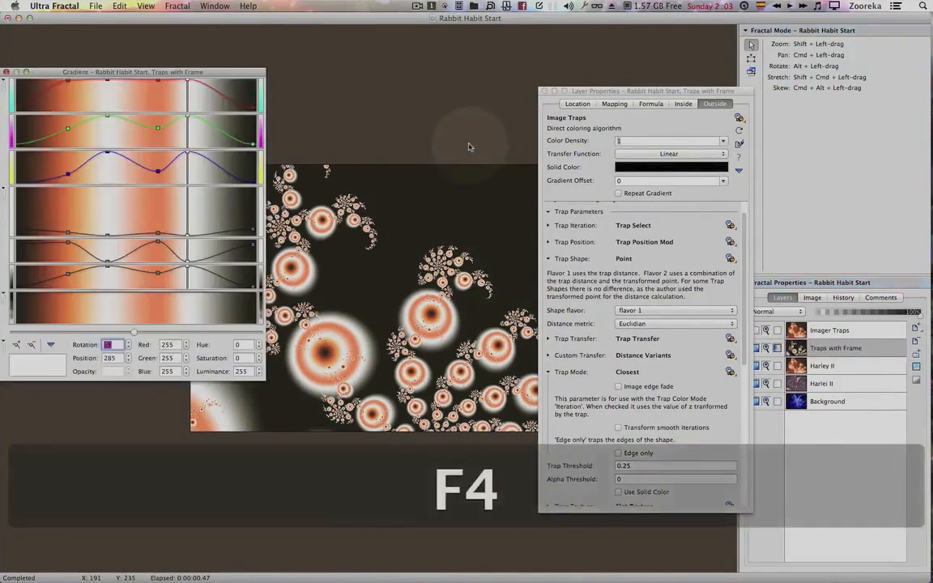
right_click(149, 315)
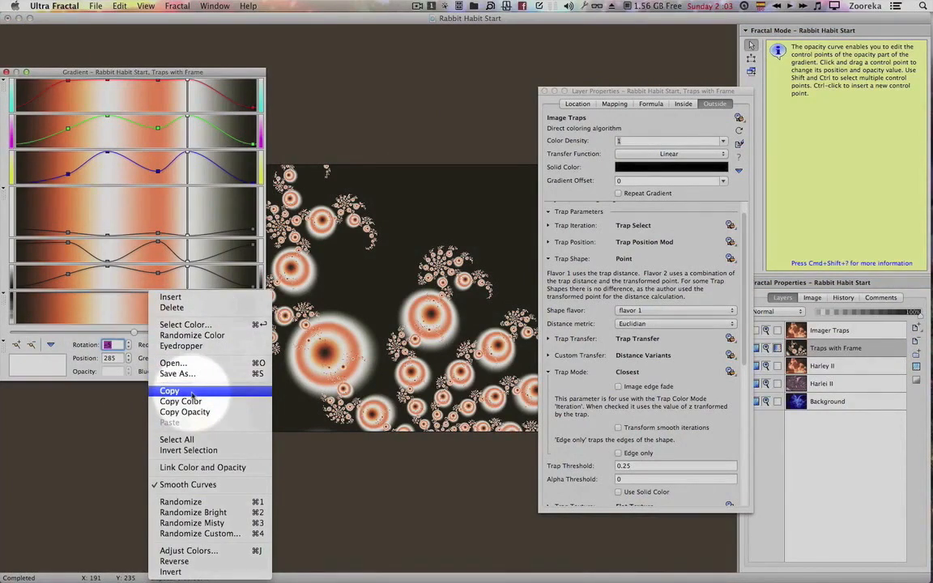
left_click(185, 468)
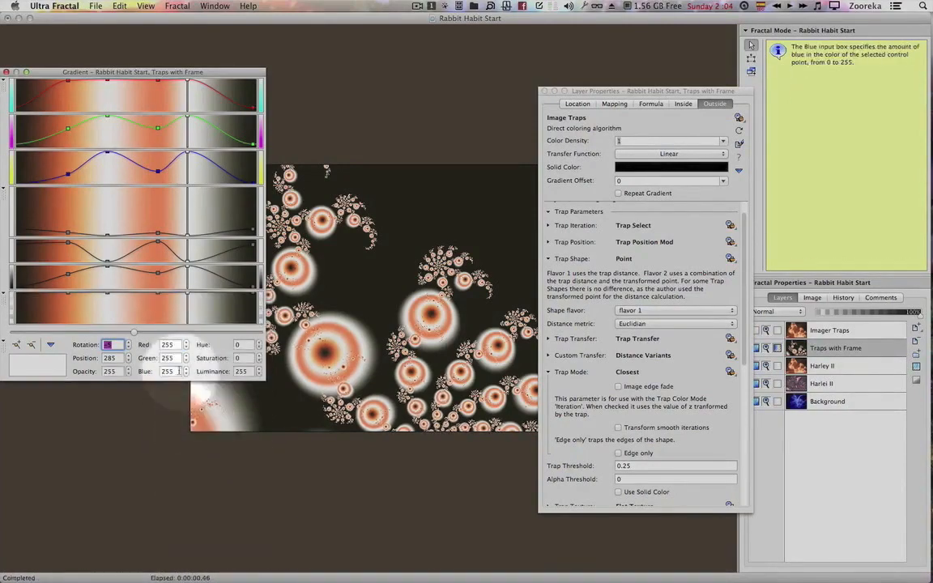
left_click(20, 302)
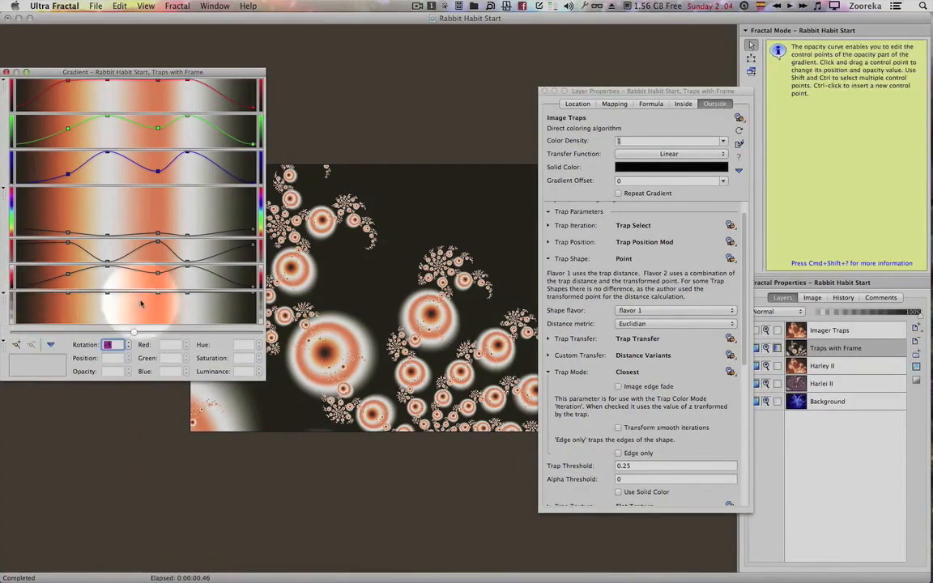
Make both gradient ends transparent with zero-opacity control points at positions -102, 399 and 0.
left_click_drag(240, 306, 196, 334)
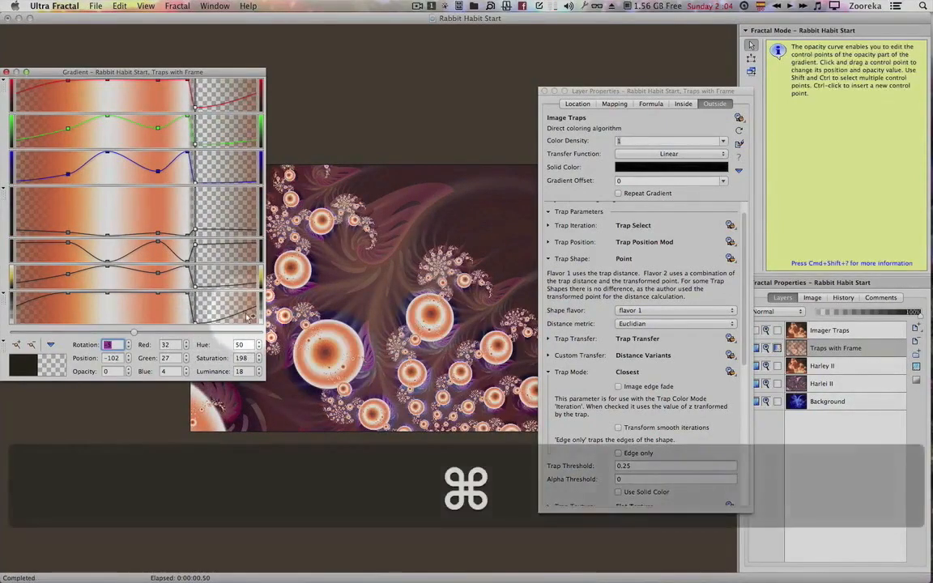
left_click_drag(250, 314, 261, 335)
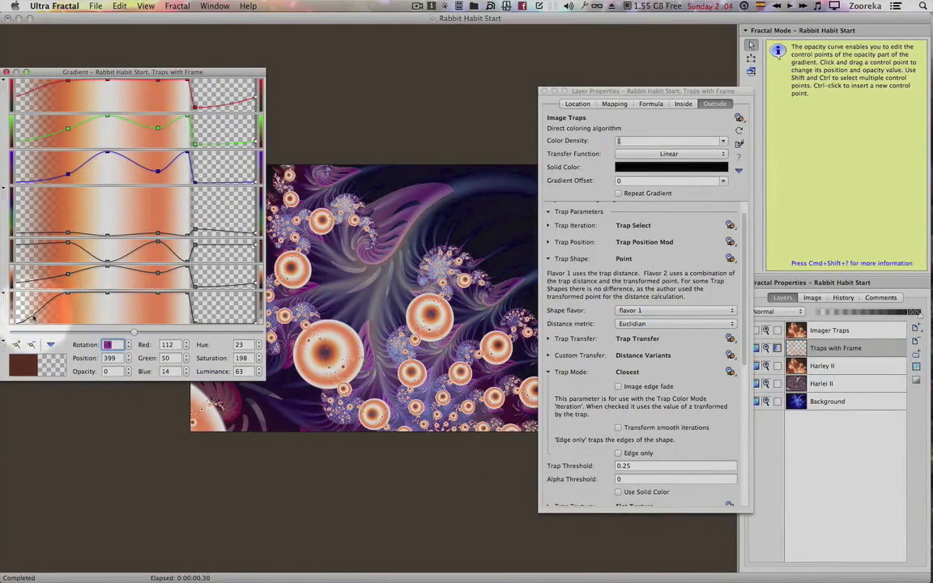
key("super")
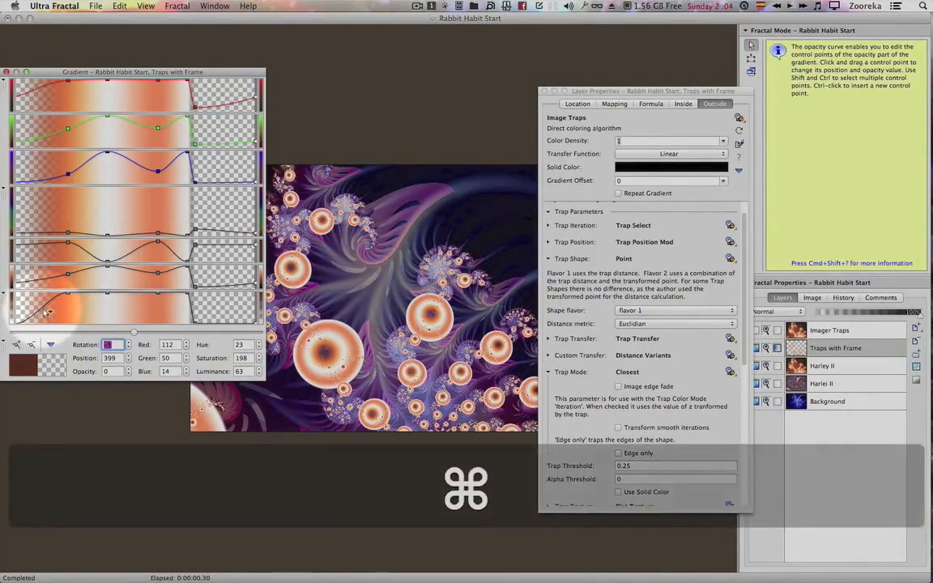
left_click_drag(46, 311, 66, 328)
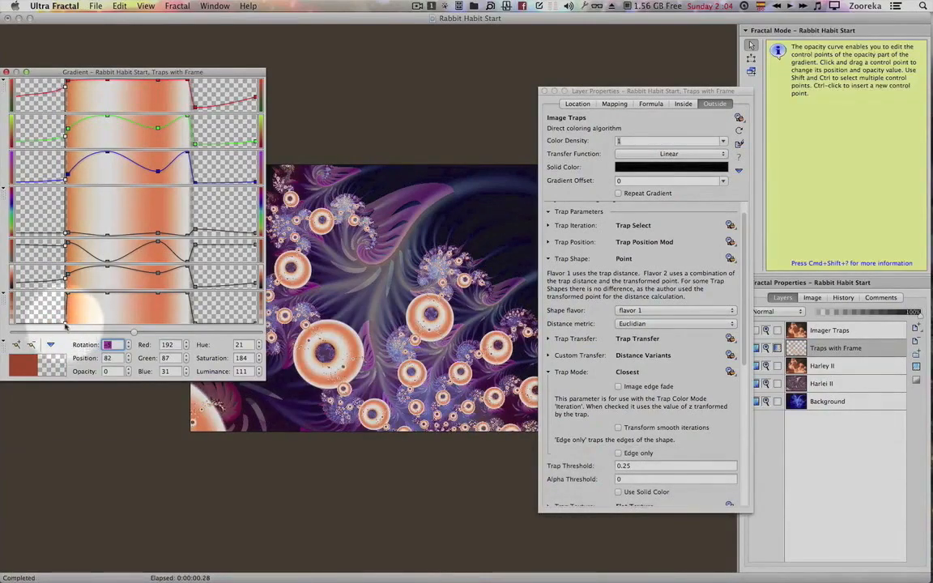
left_click_drag(65, 326, 8, 333)
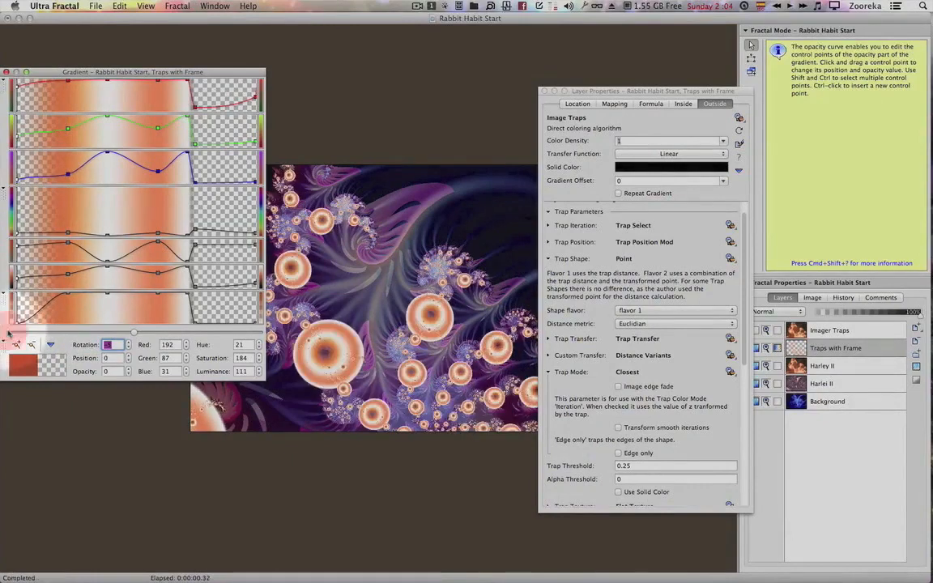
Move the first opaque orange control point to position 0 and turn the gradient black from there up to position 212.
left_click(37, 293)
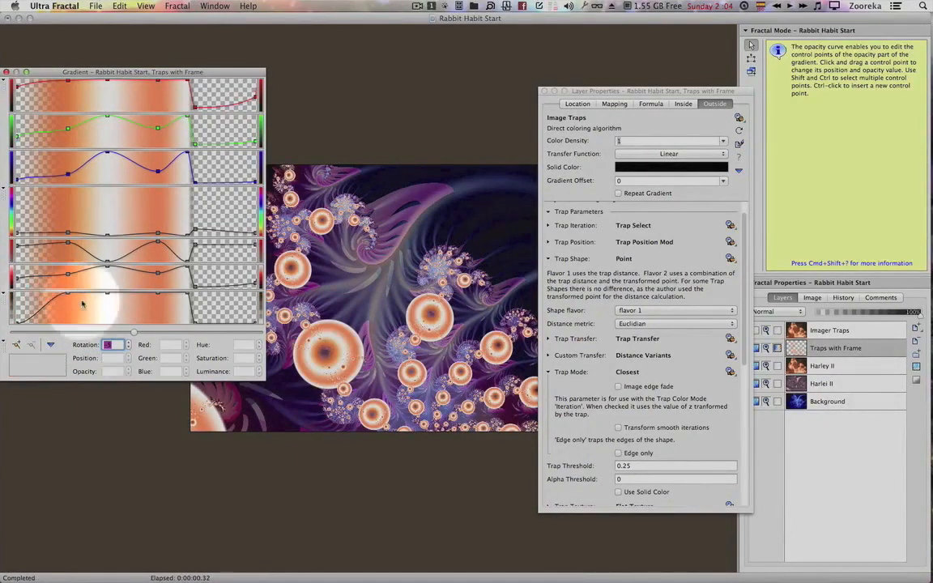
left_click_drag(69, 296, 5, 282)
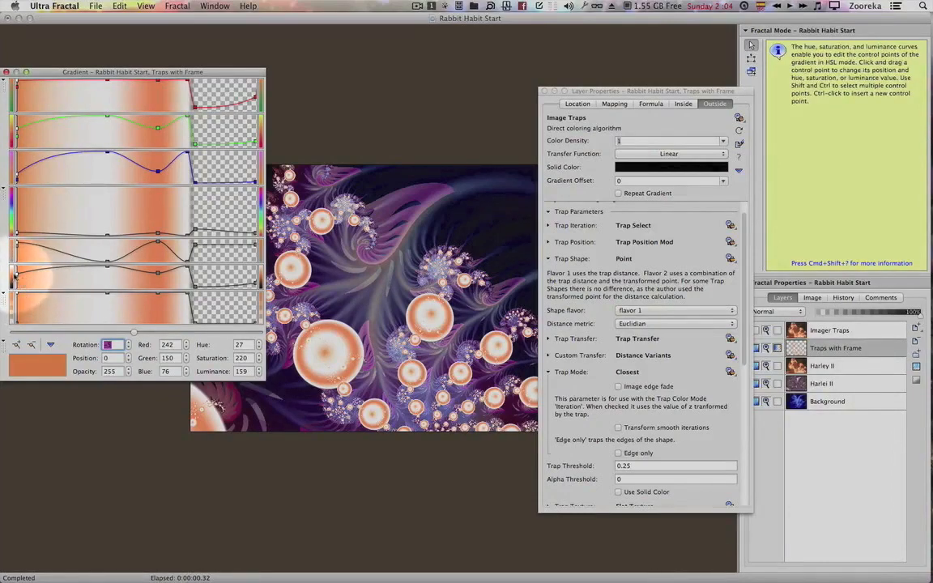
left_click_drag(16, 274, 15, 298)
left_click_drag(110, 270, 170, 281)
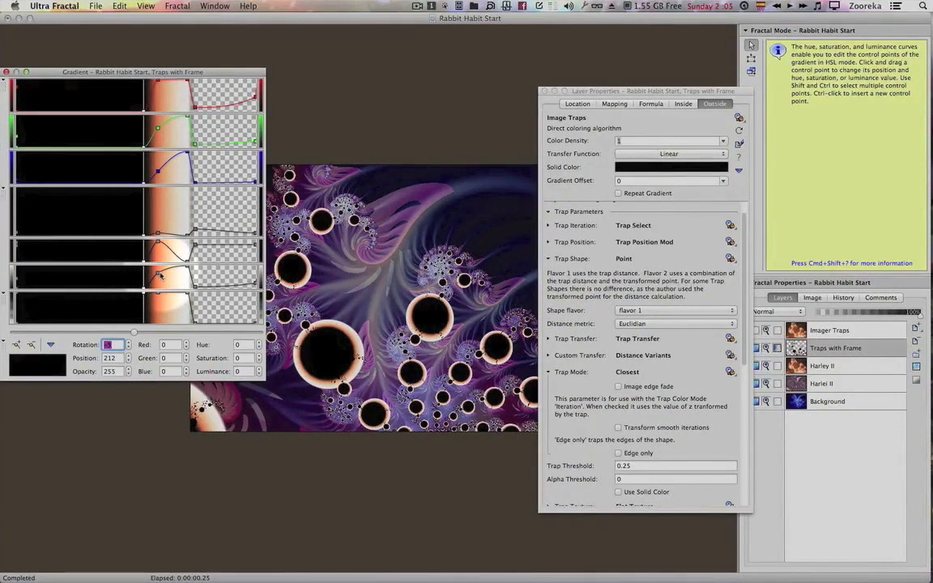
Form an orange frame band in the gradient by adding a control point at position 274 and moving the neighbouring orange one to 248.
key("super")
left_click(165, 275, "super")
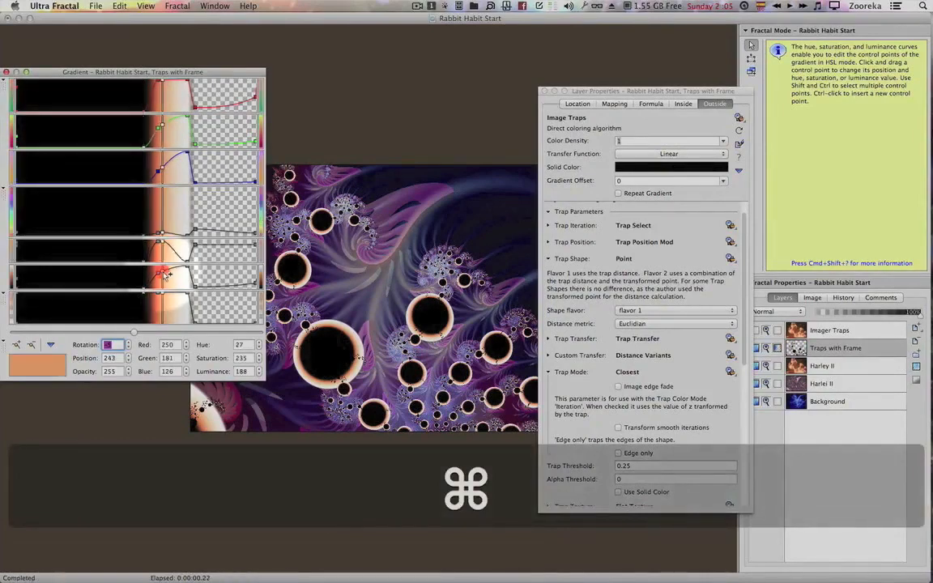
left_click_drag(165, 279, 185, 281)
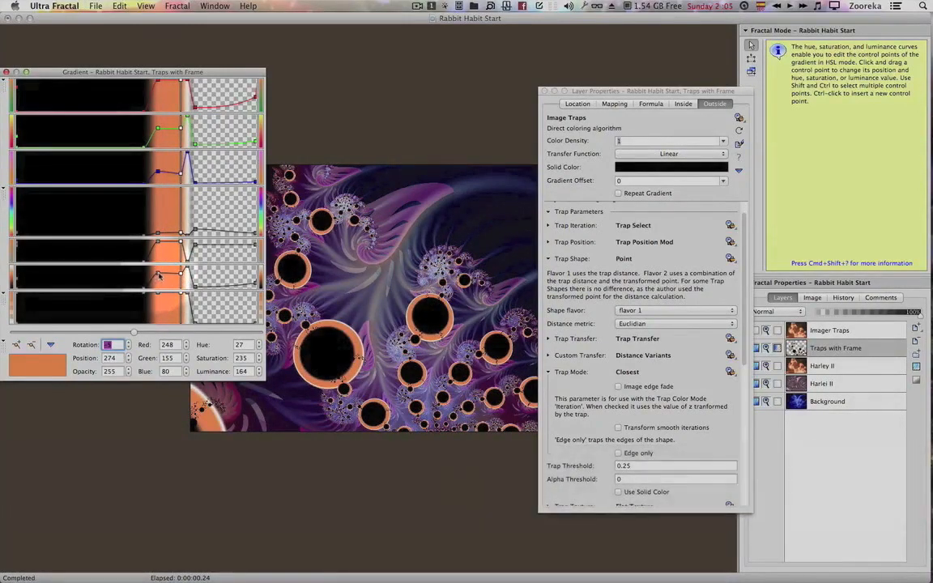
left_click_drag(159, 278, 165, 278)
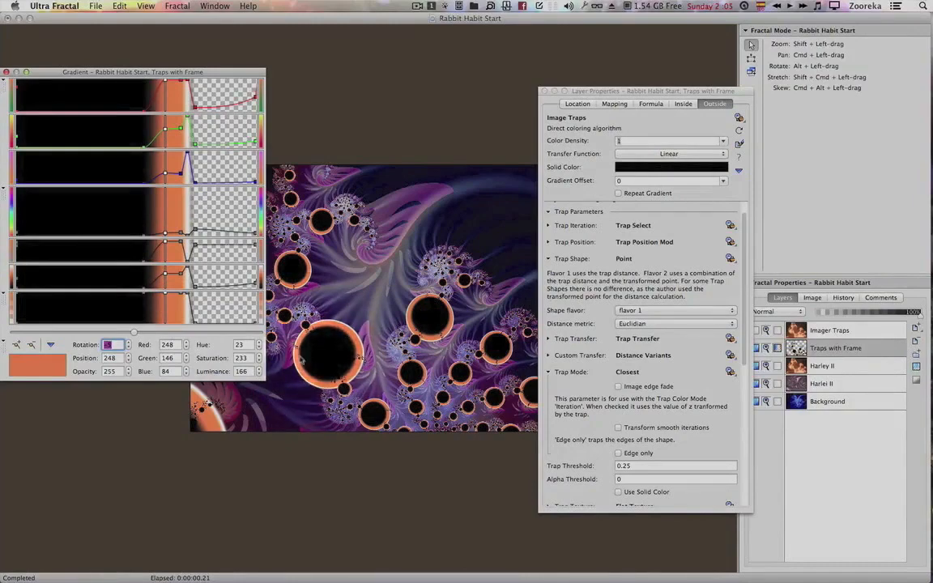
Move the black gradient control point at position 212 to position 247 and lower its opacity to 112.
left_click(145, 291, "ctrl")
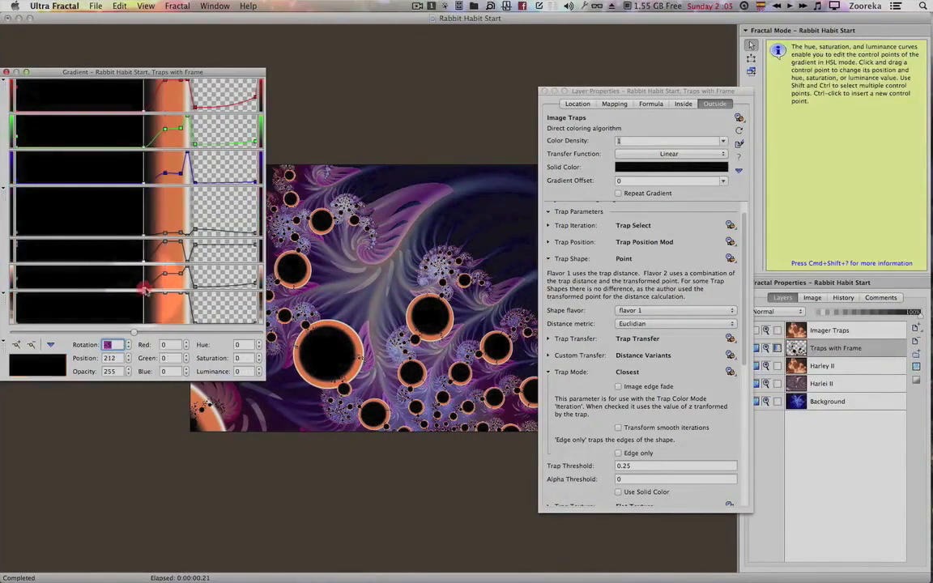
left_click_drag(149, 291, 162, 291)
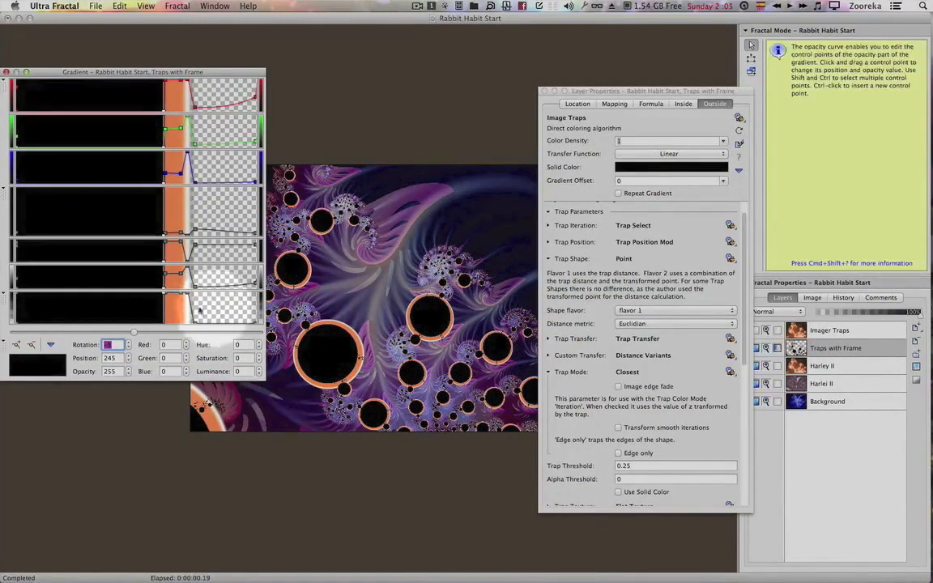
left_click_drag(162, 293, 165, 307)
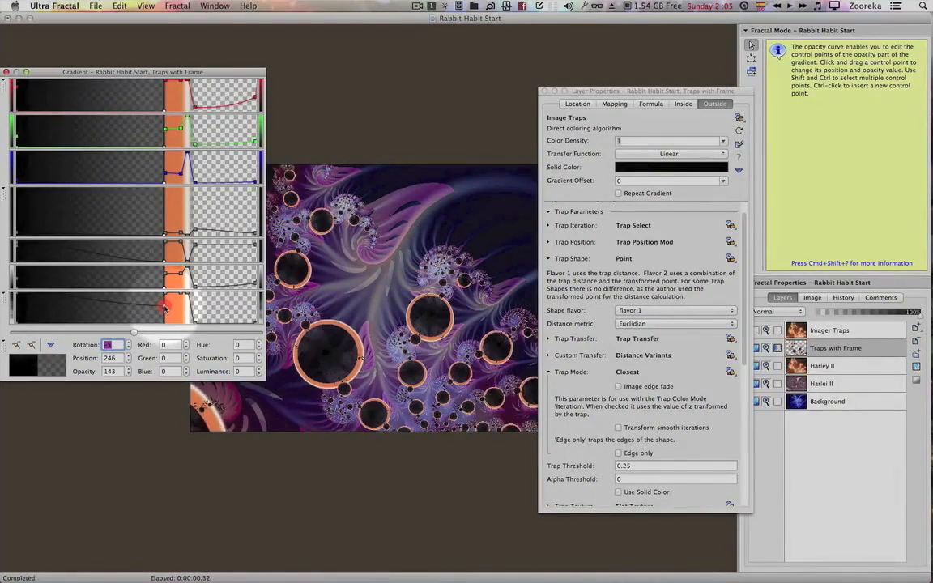
left_click_drag(165, 309, 166, 312)
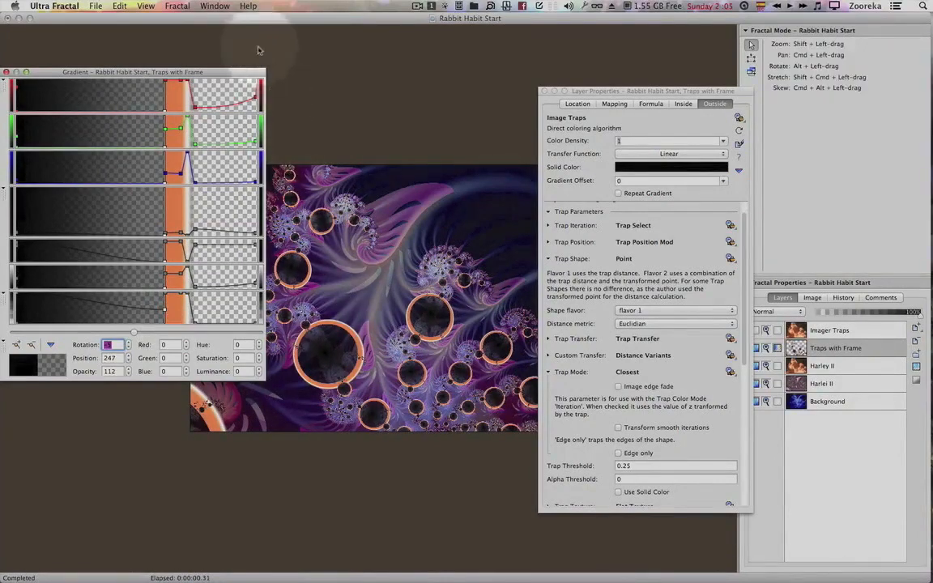
Make Imager Traps the active layer and reposition the gradient editor so its whole gradient is in view.
left_click_drag(253, 73, 167, 79)
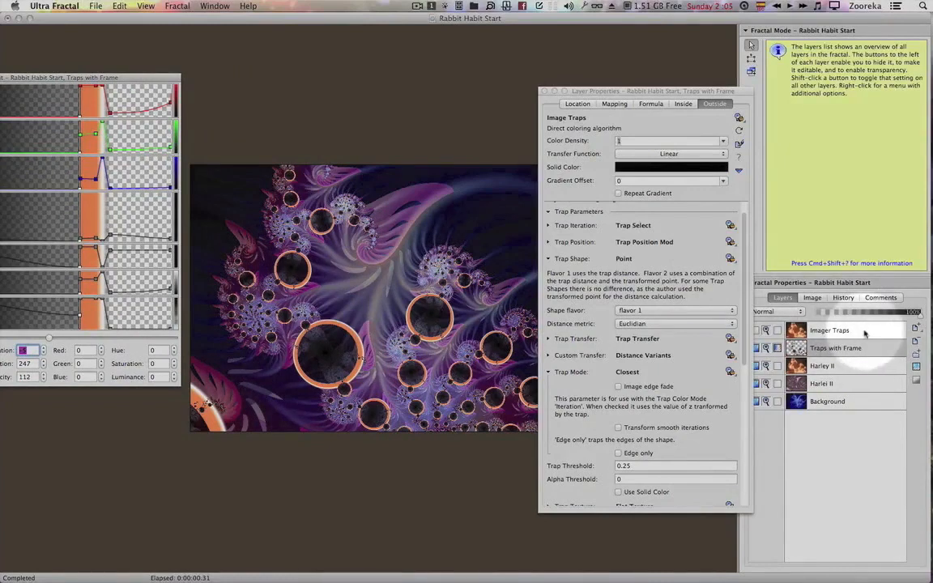
left_click(864, 333)
left_click(864, 333)
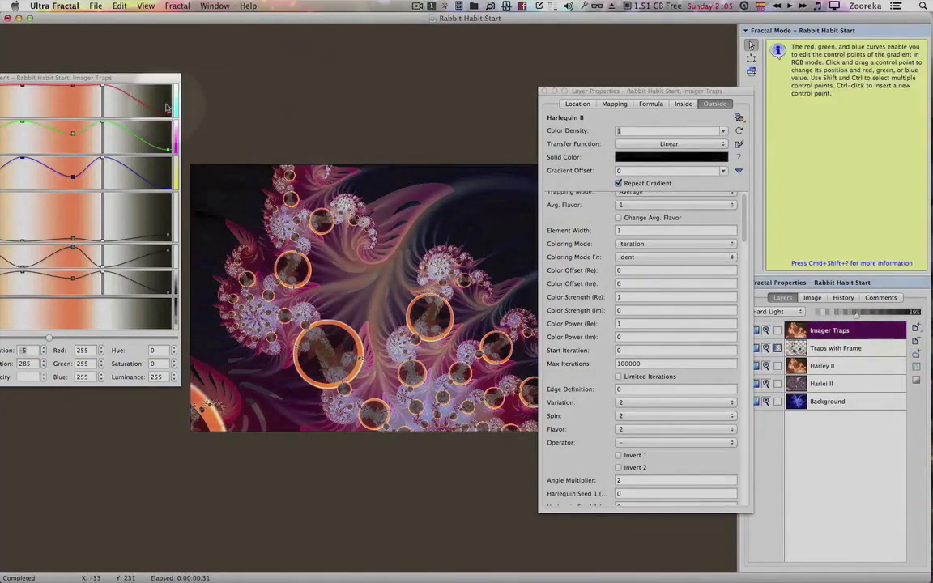
left_click(154, 78)
left_click_drag(156, 79, 257, 67)
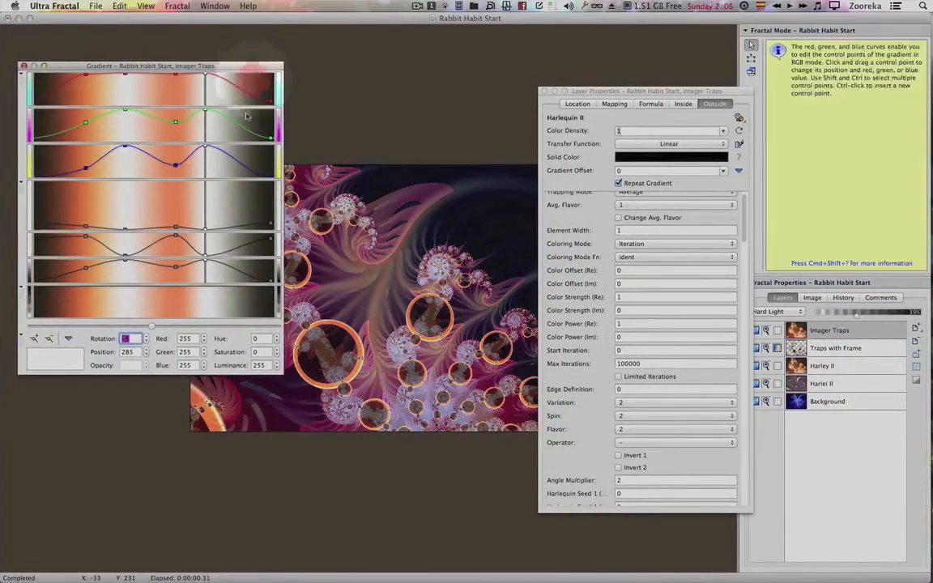
left_click(204, 280)
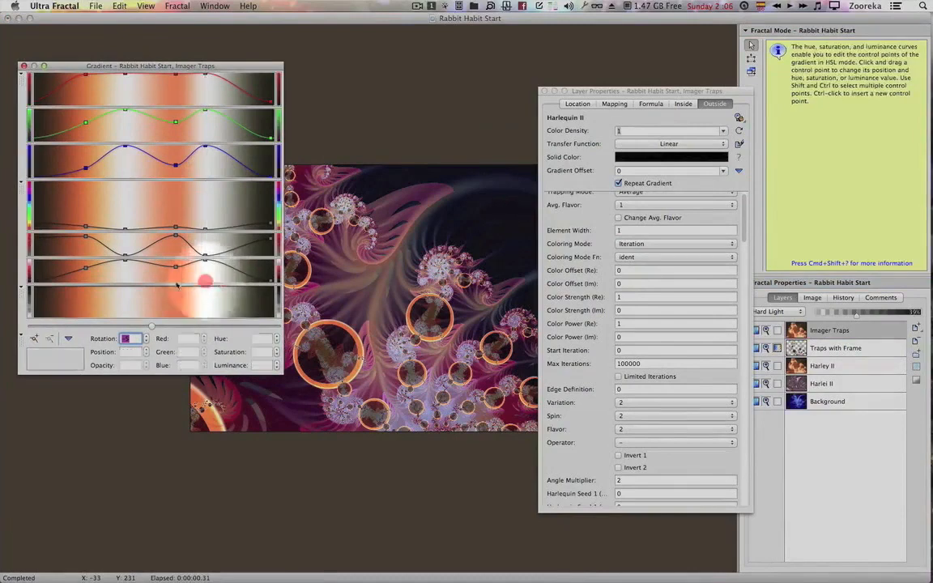
left_click(158, 298)
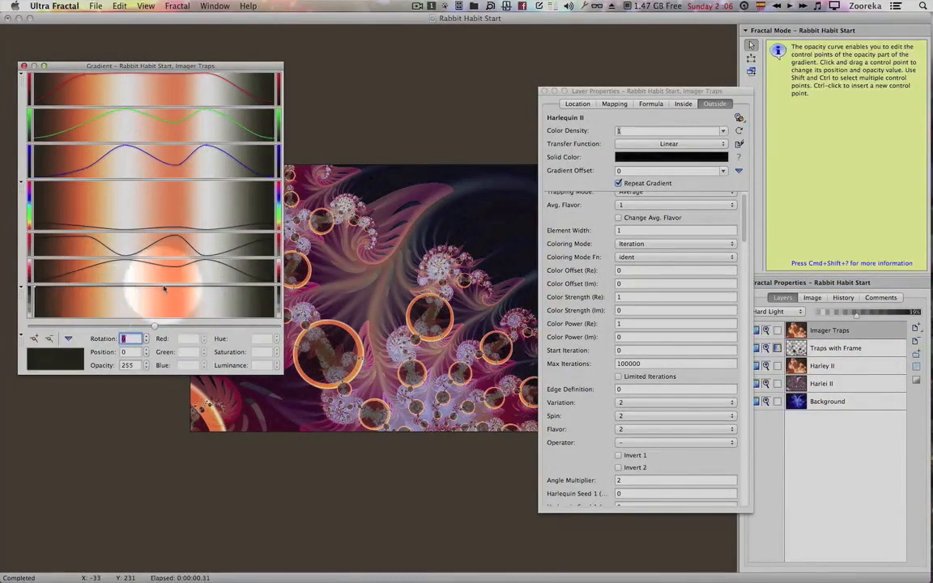
left_click(159, 298)
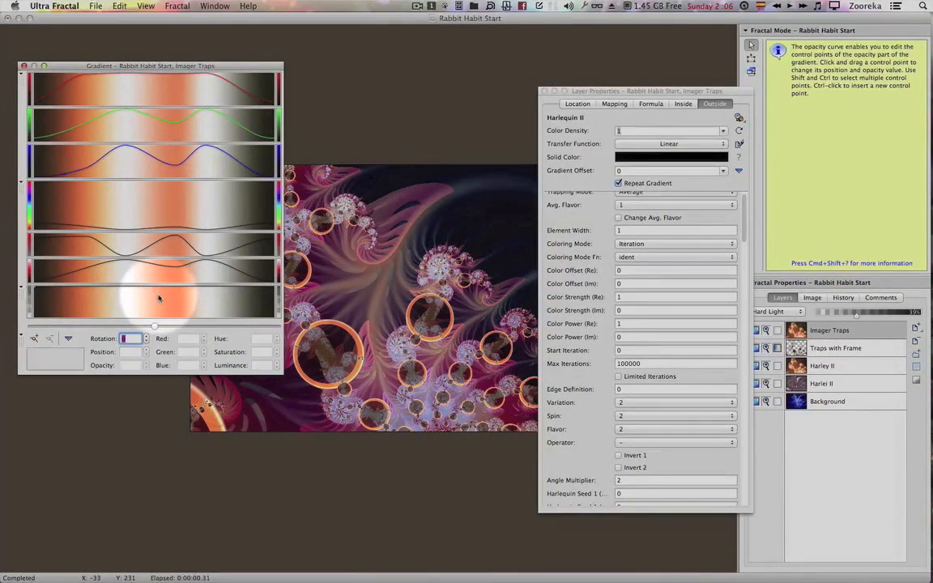
Save the fractal as the parameter set Rabbit Habit Start in Zoo Tutorials.upr.
key("super")
key("super")
key("super+a")
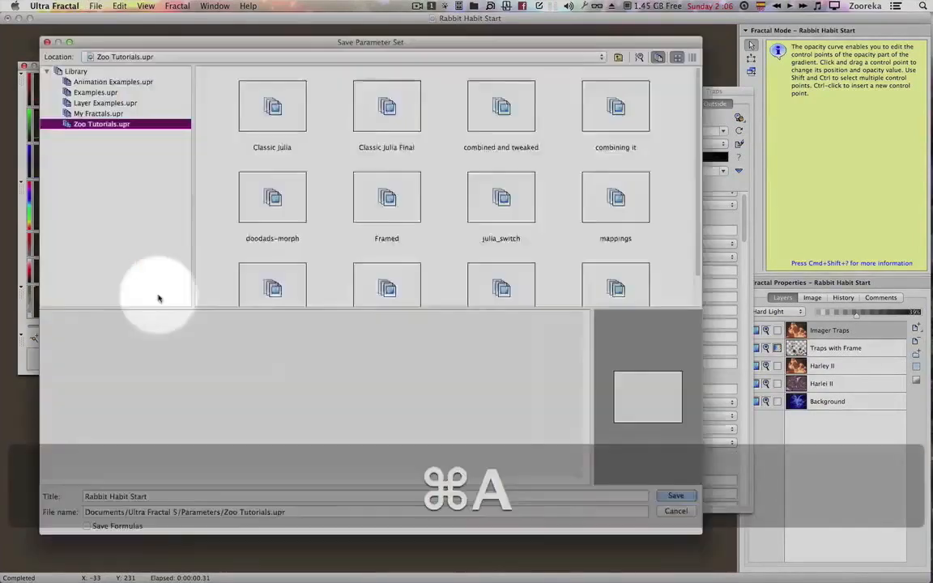
left_click(675, 495)
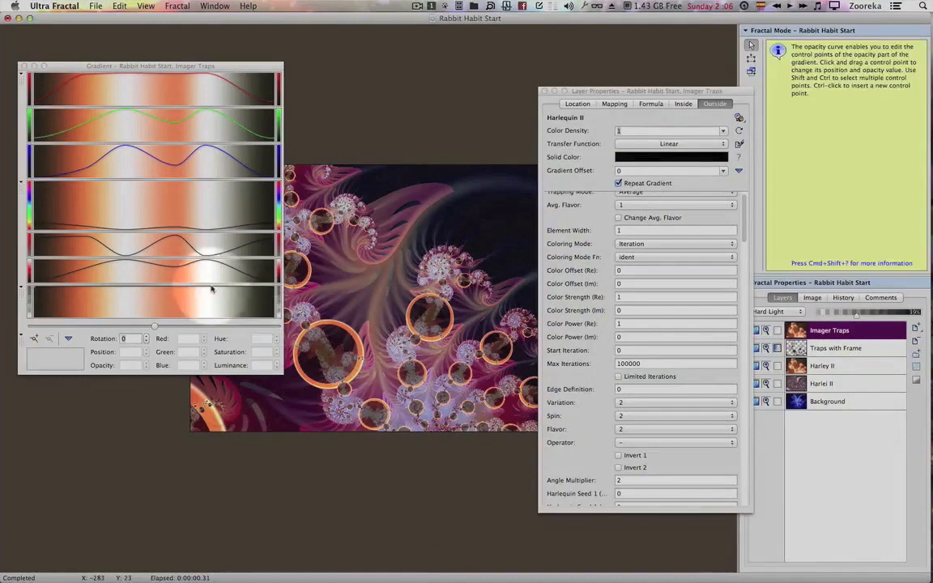
Link color and opacity in the Imager Traps layer's gradient.
right_click(157, 293)
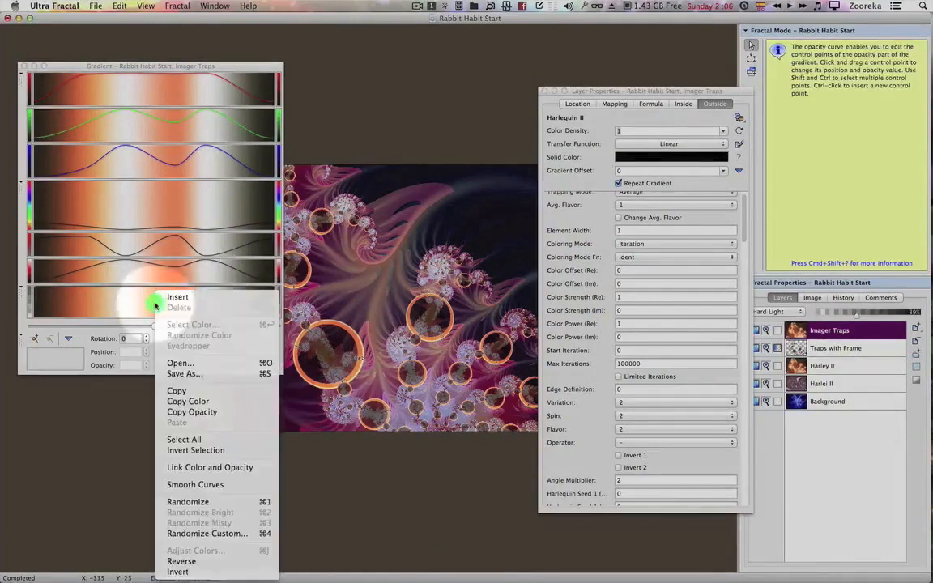
left_click(184, 439)
right_click(197, 297)
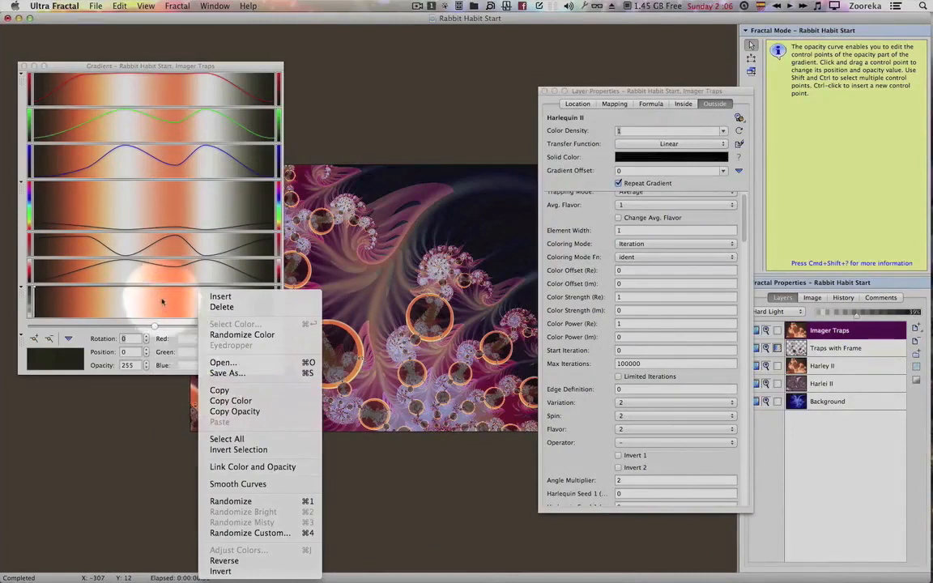
left_click(156, 304)
right_click(159, 298)
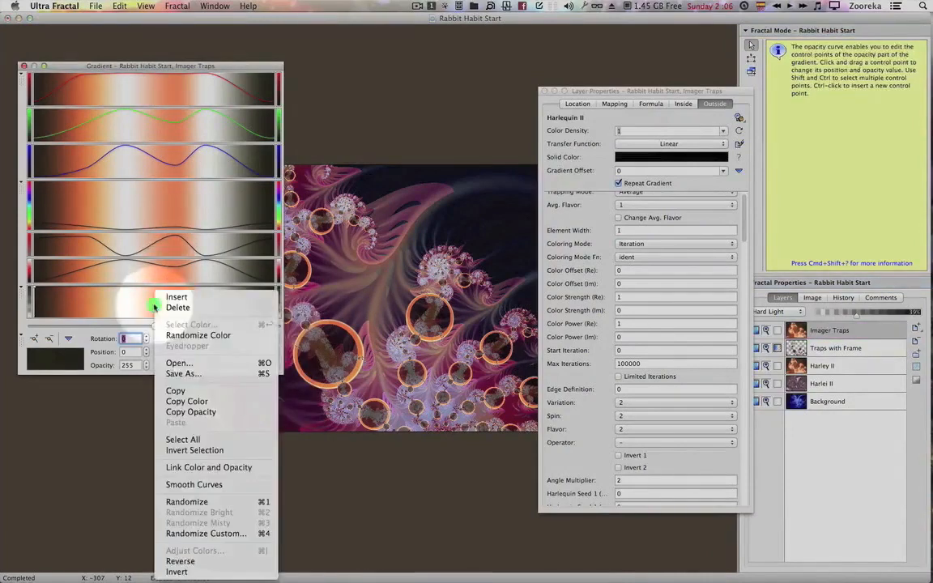
left_click(182, 469)
Select all control points of the Imager Traps gradient, lower their opacity to 0 and close the gradient editor.
right_click(162, 302)
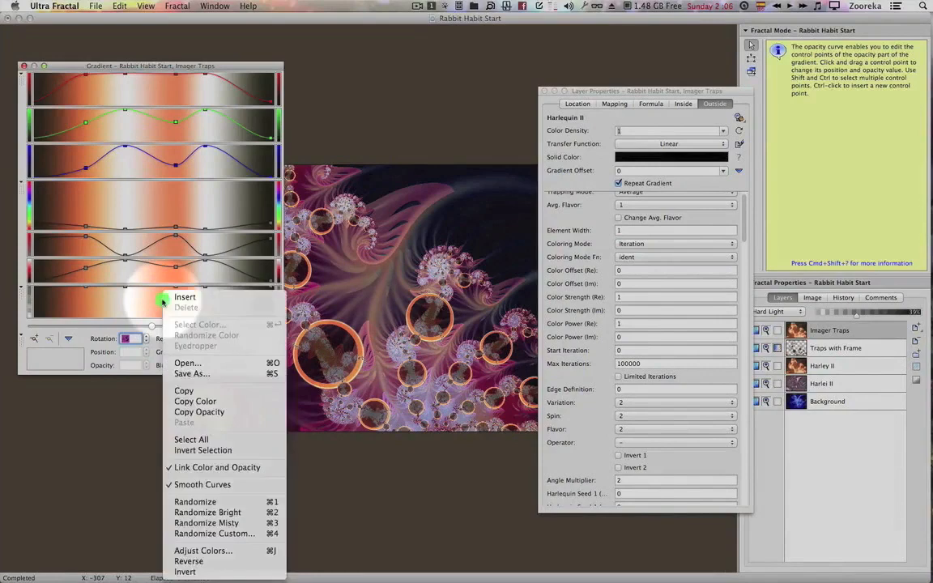
left_click(194, 439)
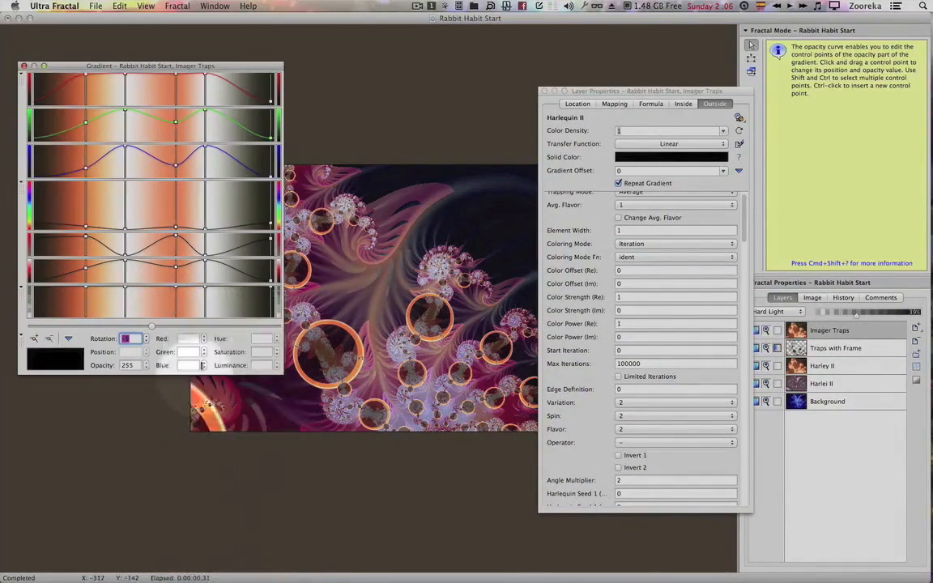
left_click_drag(206, 290, 209, 379)
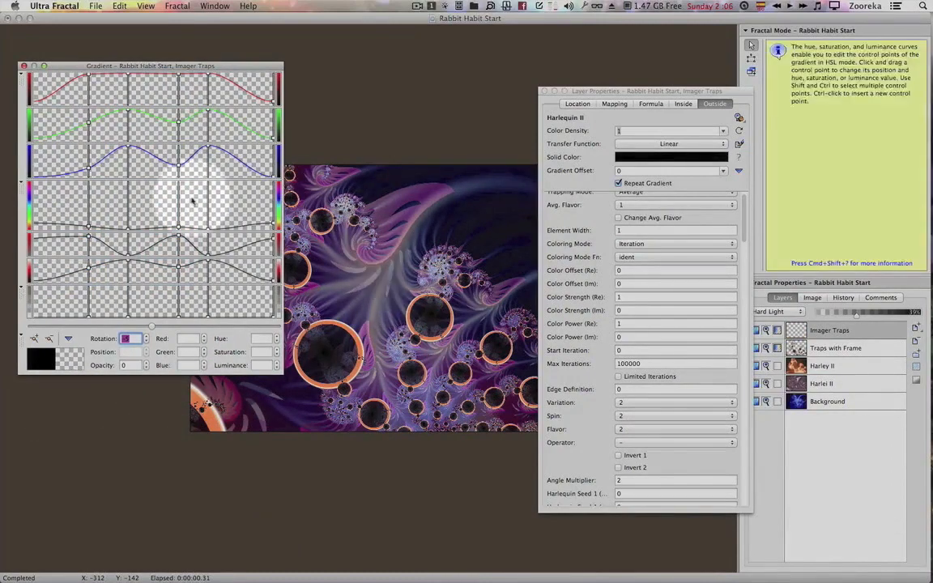
left_click(24, 66)
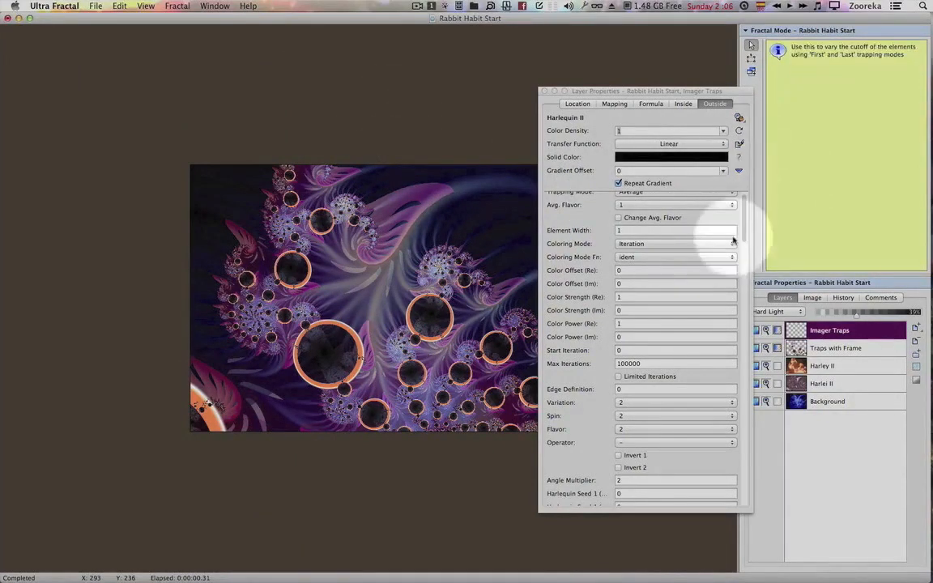
Copy the outside coloring parameters of the Traps with Frame layer.
left_click(744, 208)
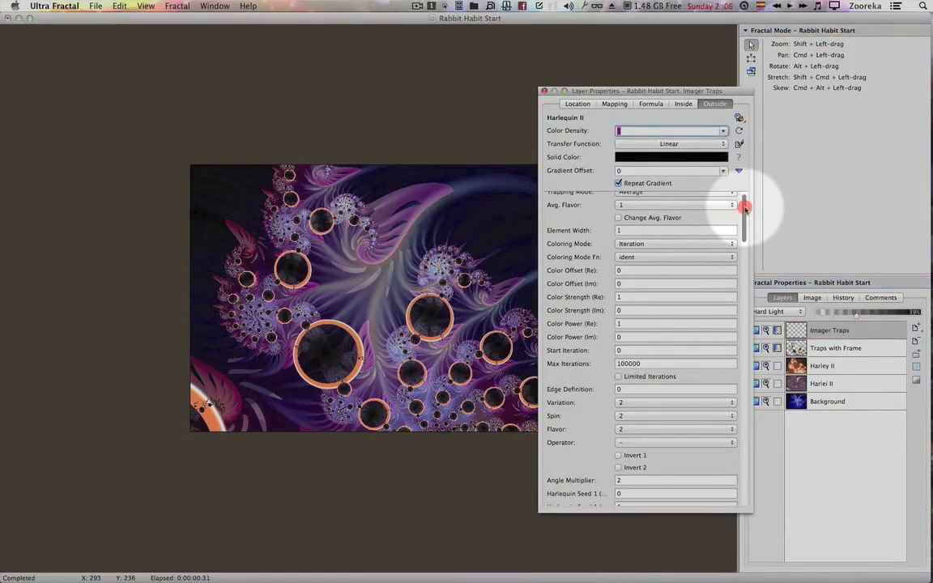
left_click(838, 349)
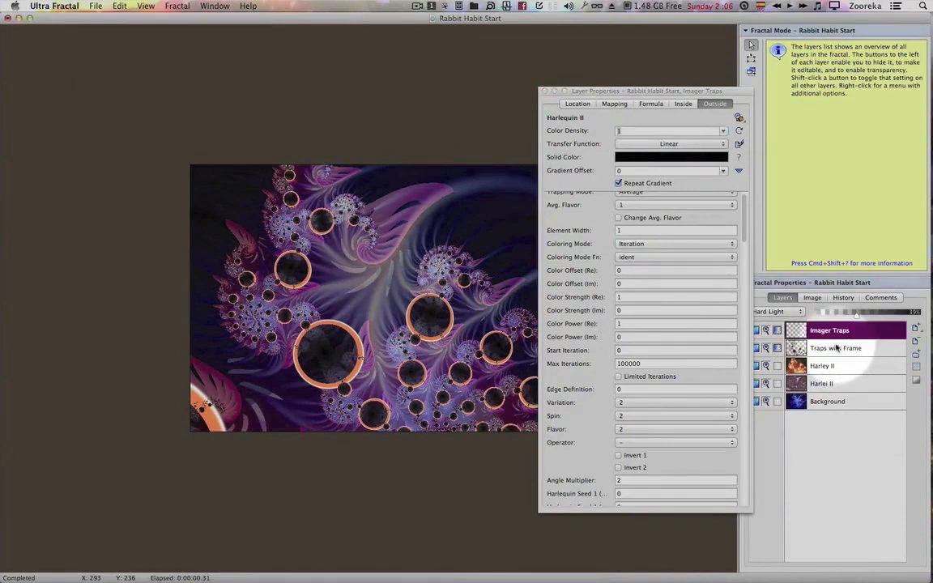
left_click(838, 348)
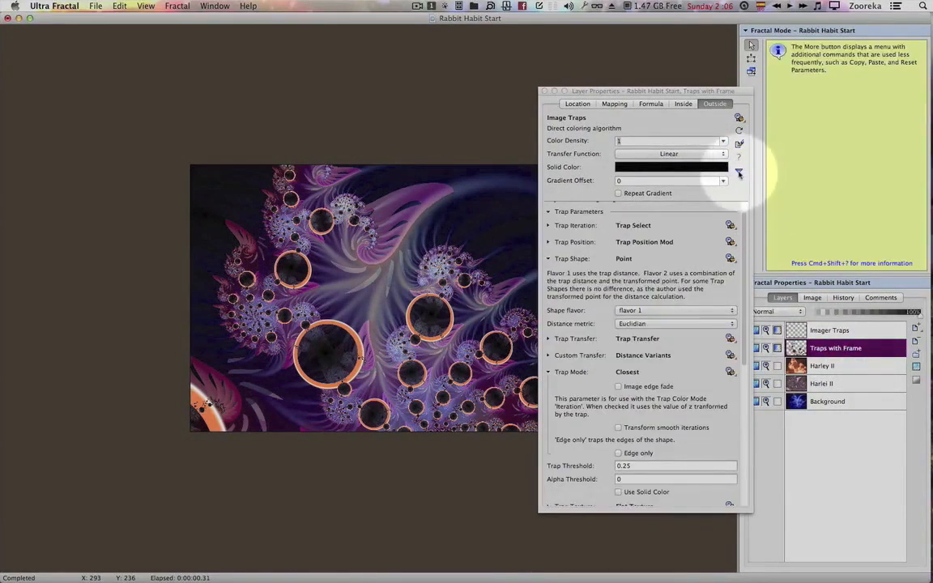
left_click(739, 172)
left_click(739, 173)
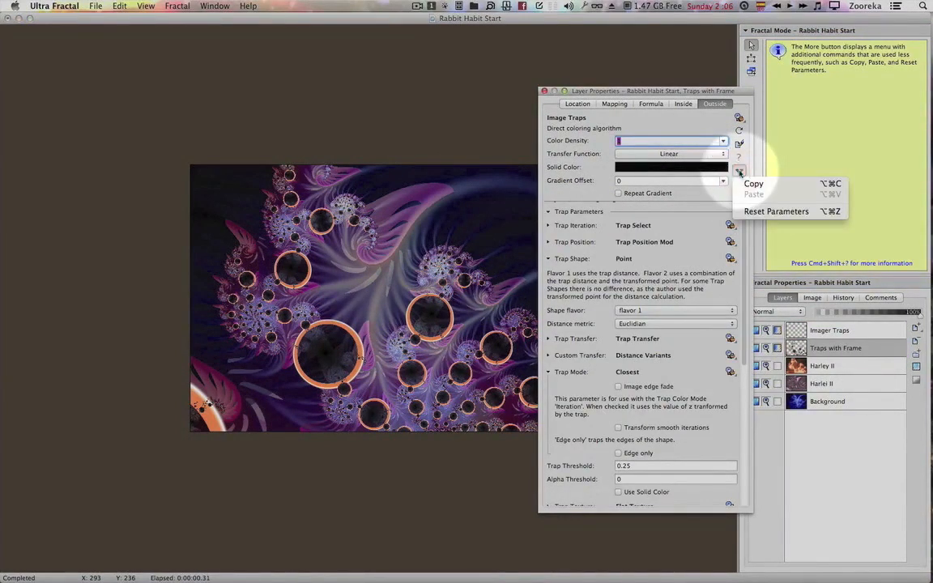
left_click(753, 183)
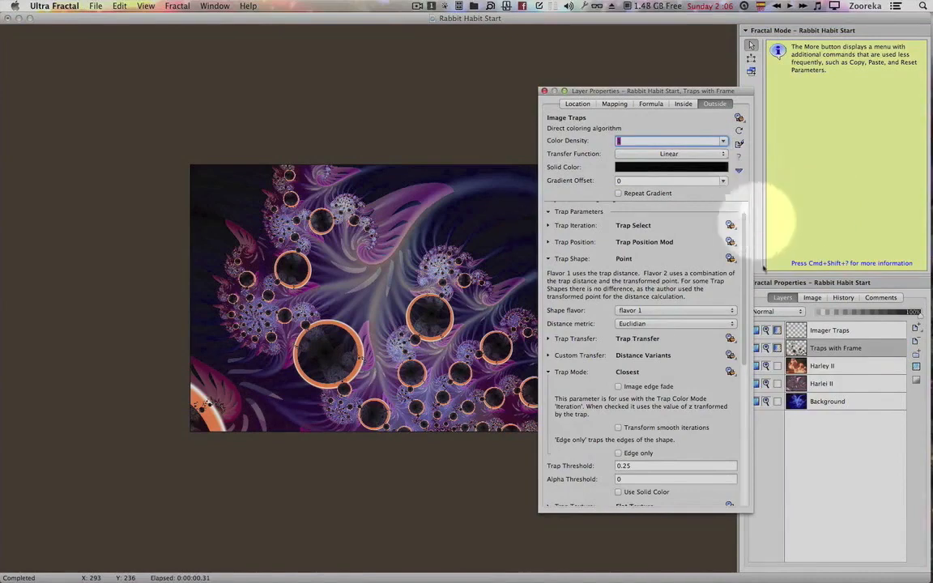
Paste the copied Image Traps coloring parameters into the Imager Traps layer's outside coloring.
left_click(834, 346)
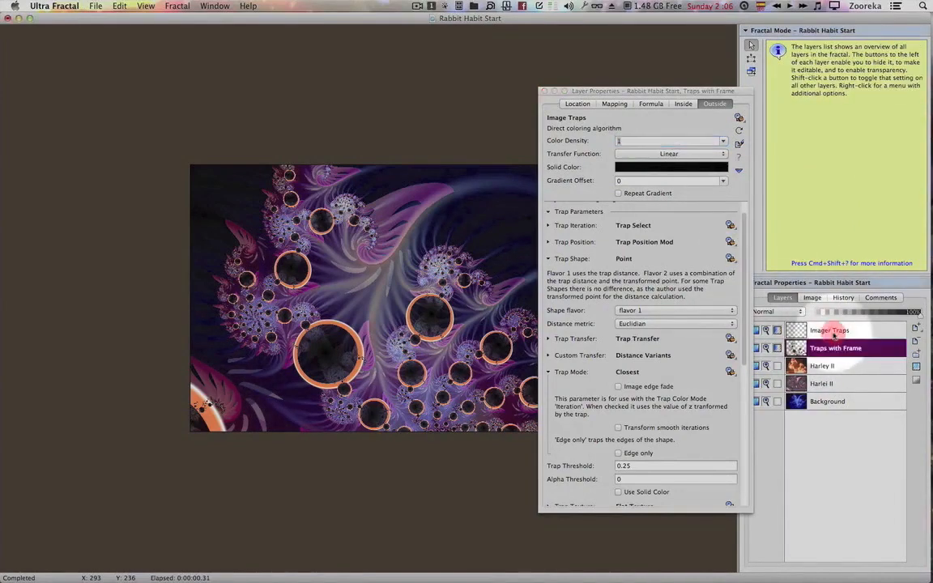
left_click(830, 329)
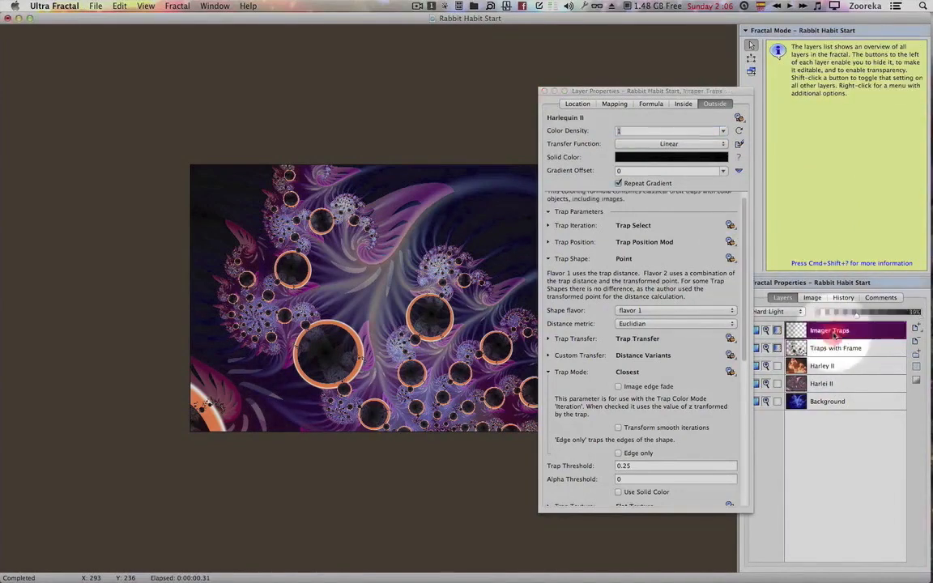
left_click(738, 172)
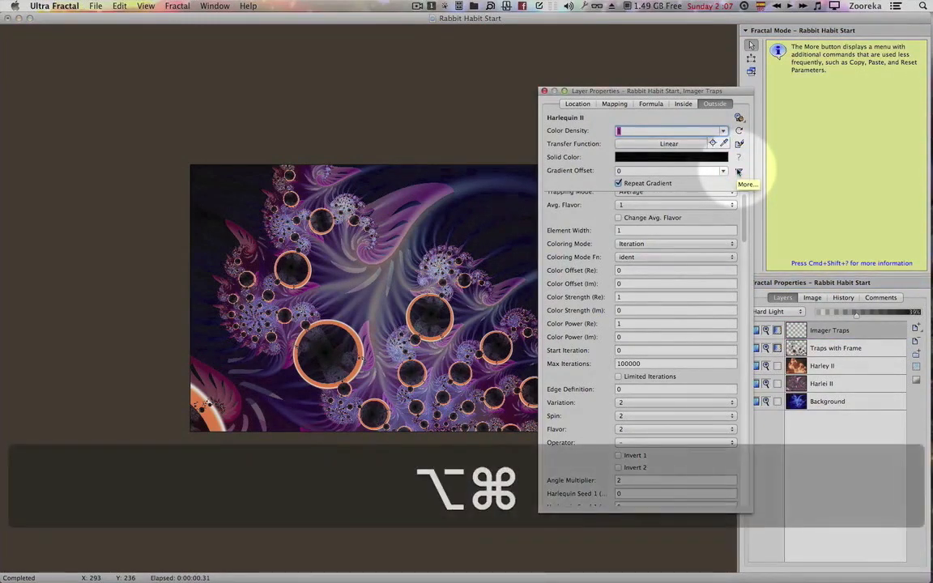
key("alt+super+v")
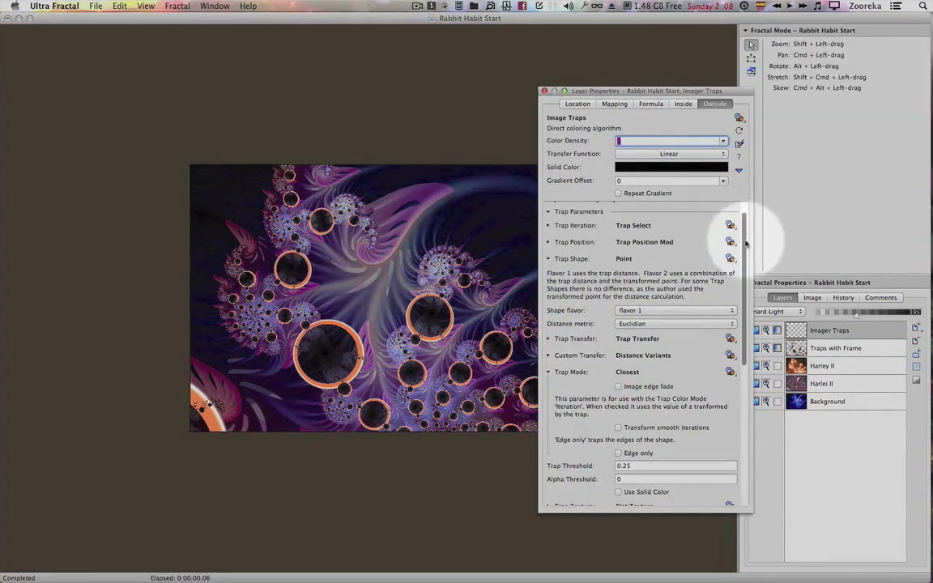
Load the Color Trap Image Tiles plug-in from reb.ulb as the Imager Traps layer's Colors and expand its settings.
left_click_drag(746, 244, 738, 345)
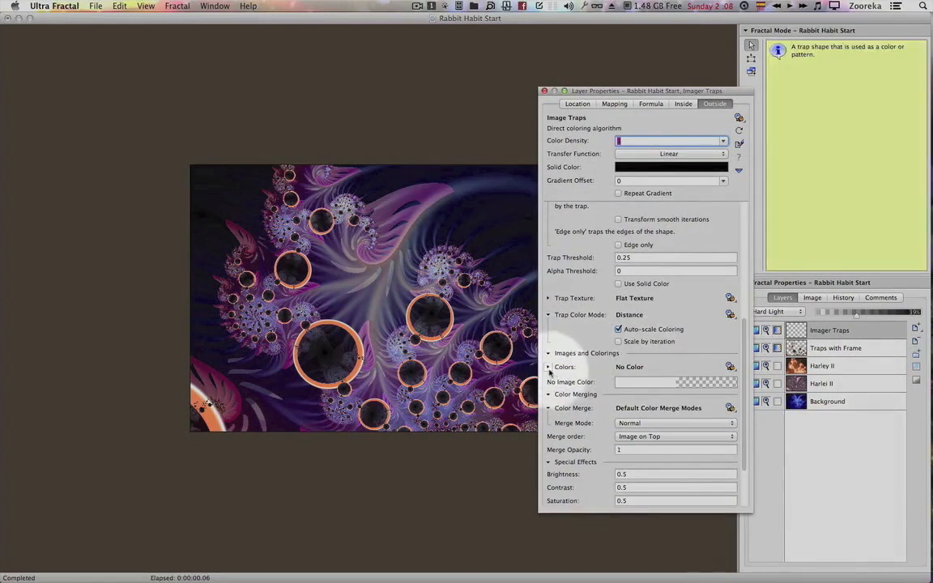
left_click(550, 369)
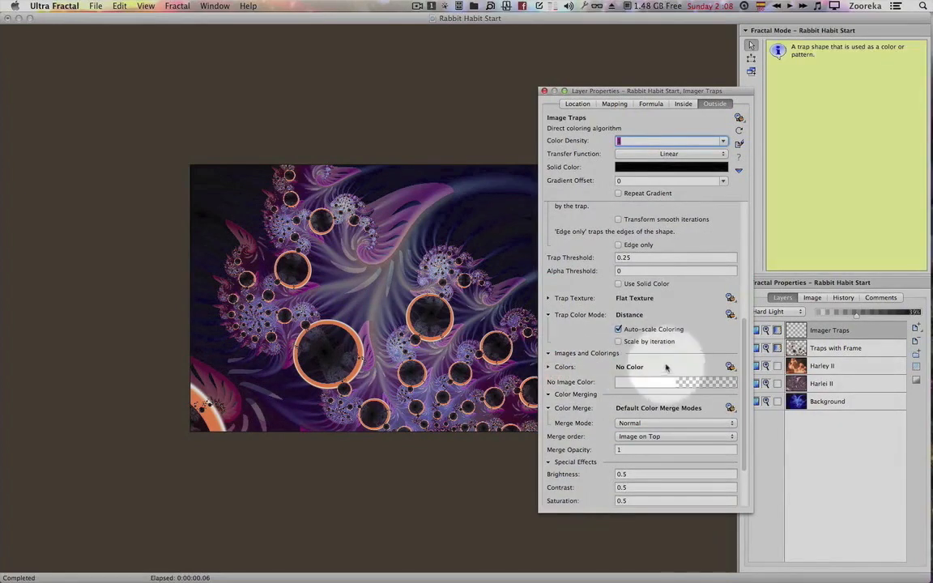
scroll(640, 381, "down", 2)
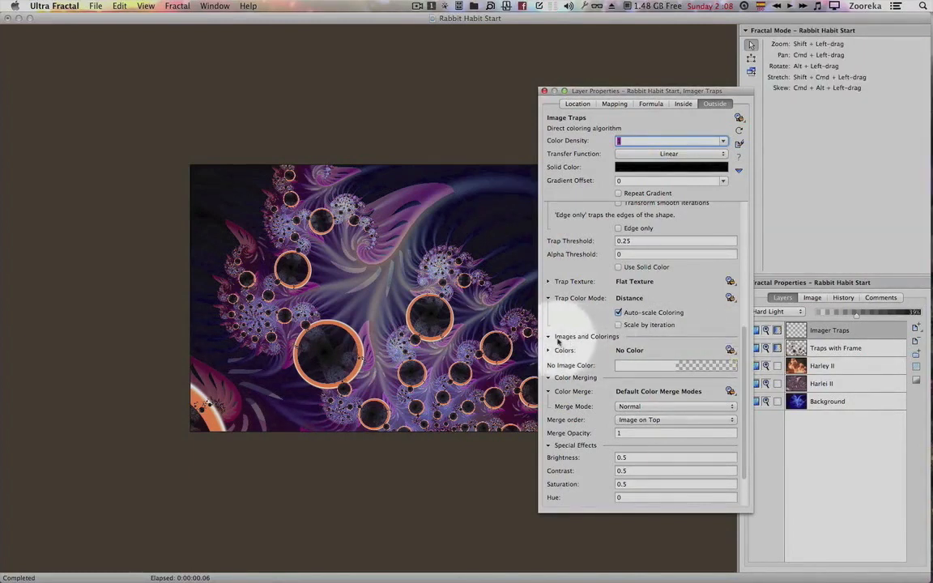
left_click(730, 350)
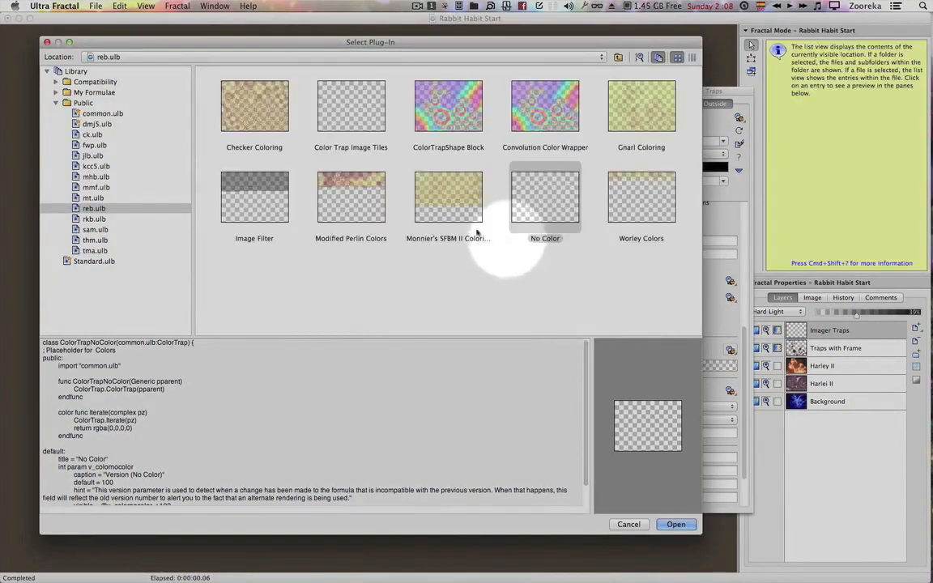
double_click(360, 115)
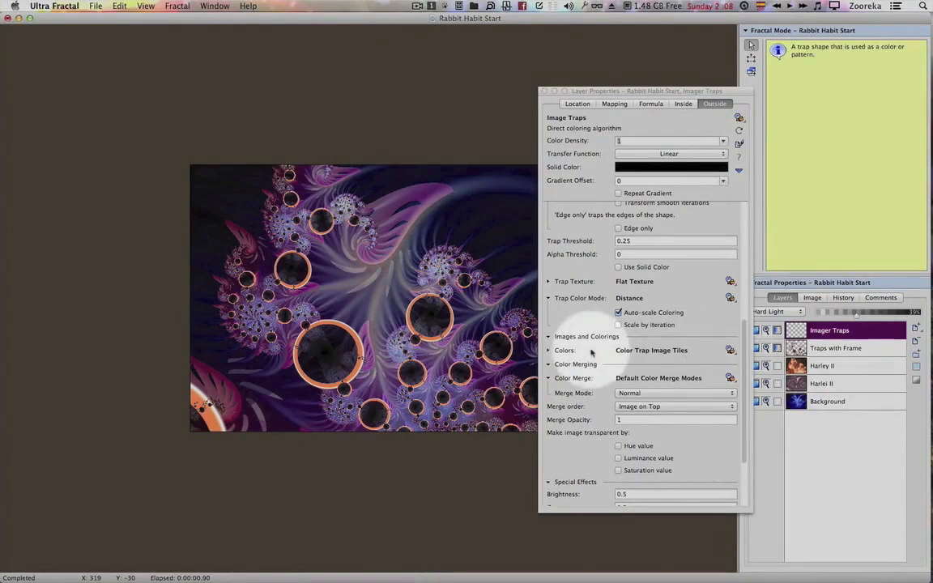
left_click(549, 351)
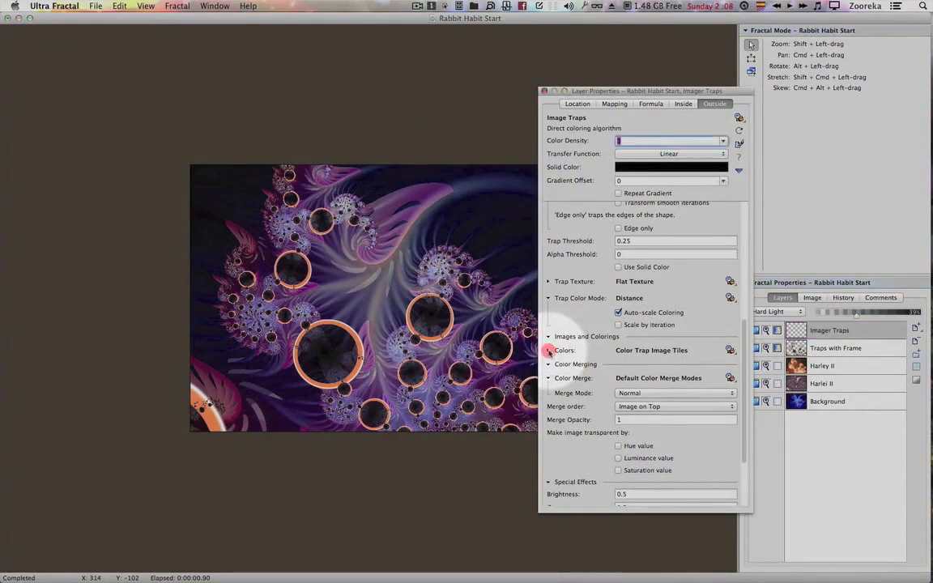
left_click(548, 351)
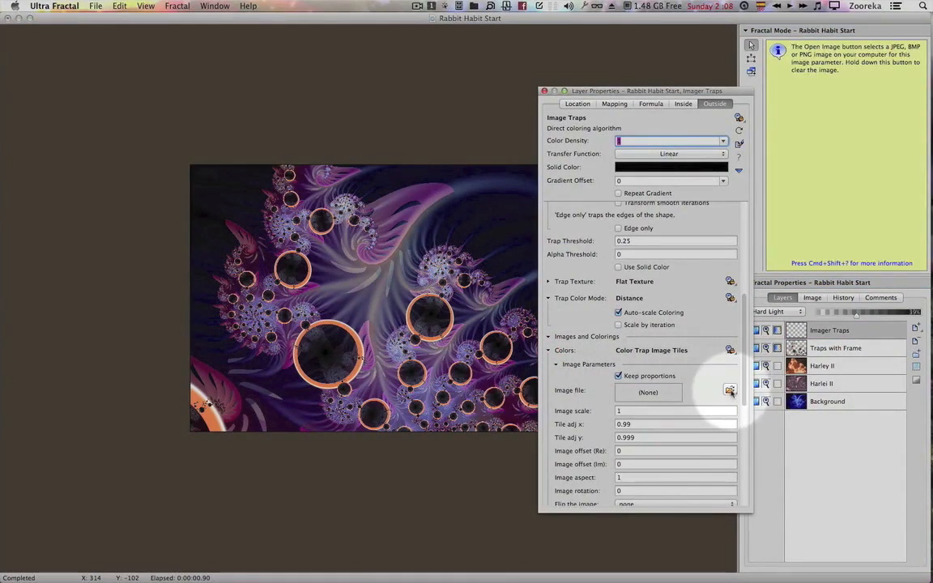
Load rebbit.png from the Image Traps folder on the Desktop as the image file for Color Trap Image Tiles.
left_click(730, 391)
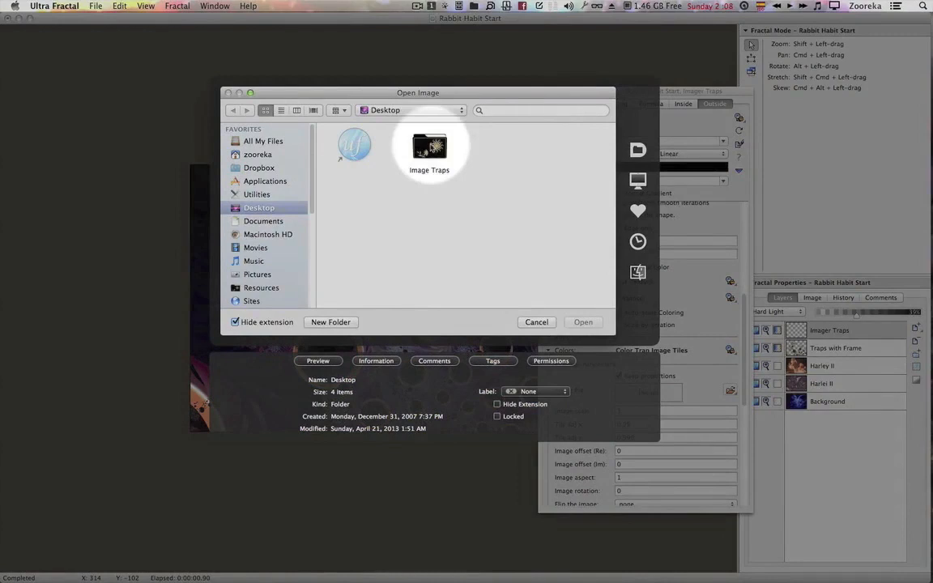
left_click(434, 145)
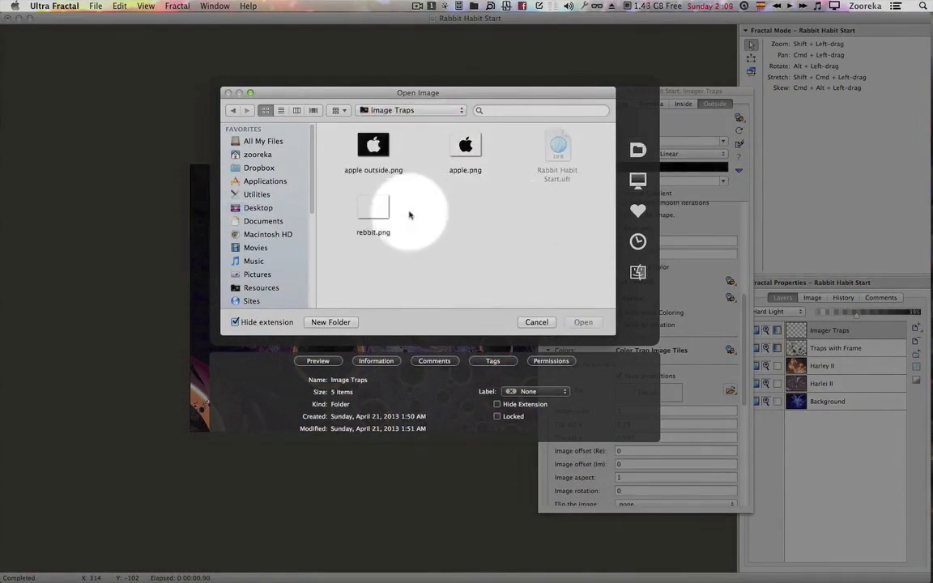
left_click(374, 213)
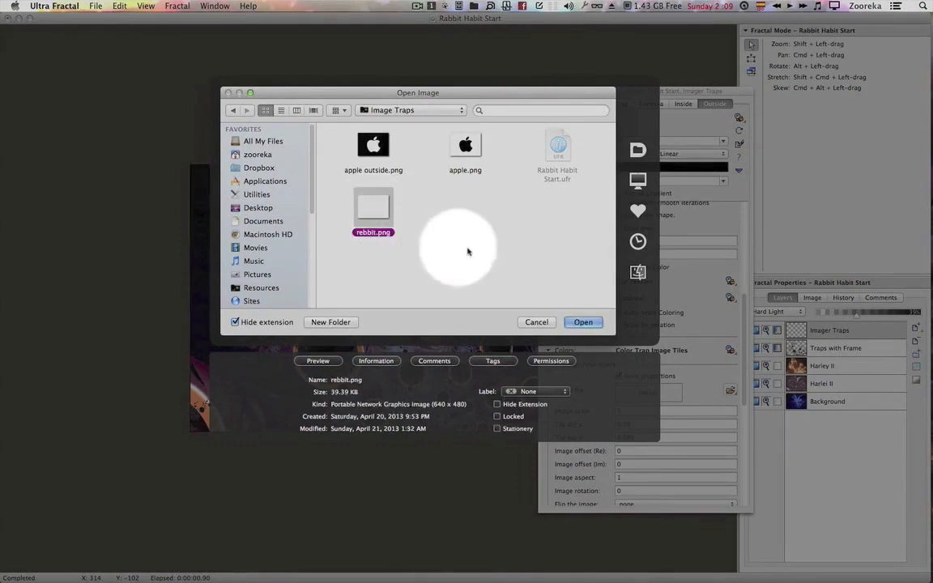
left_click(583, 324)
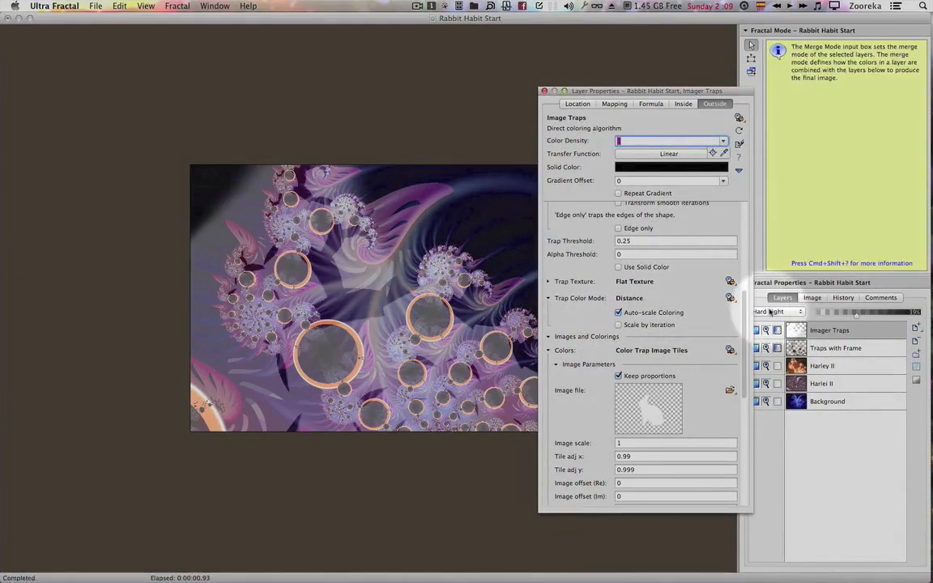
Set the Imager Traps layer's merge mode to Normal and raise its opacity to 100%.
left_click(773, 312)
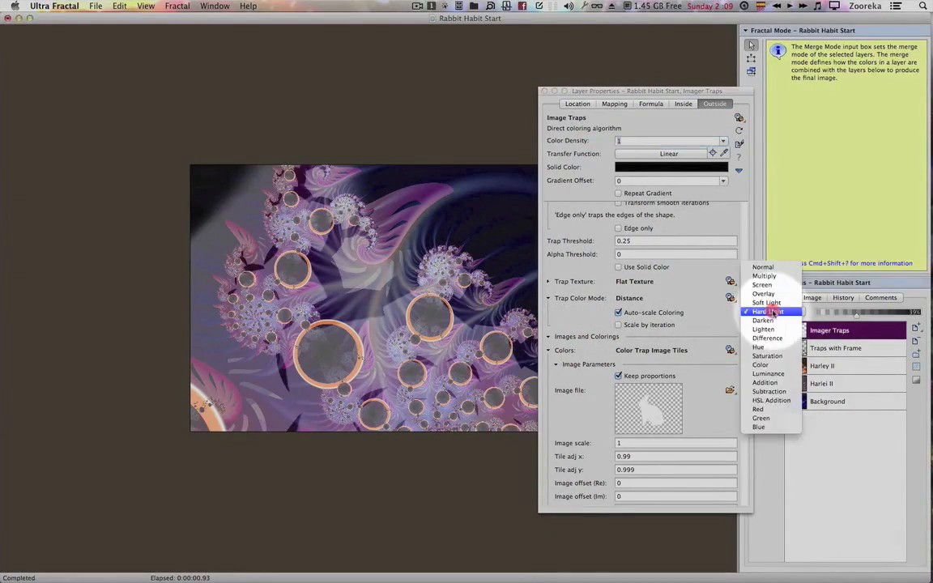
left_click(773, 267)
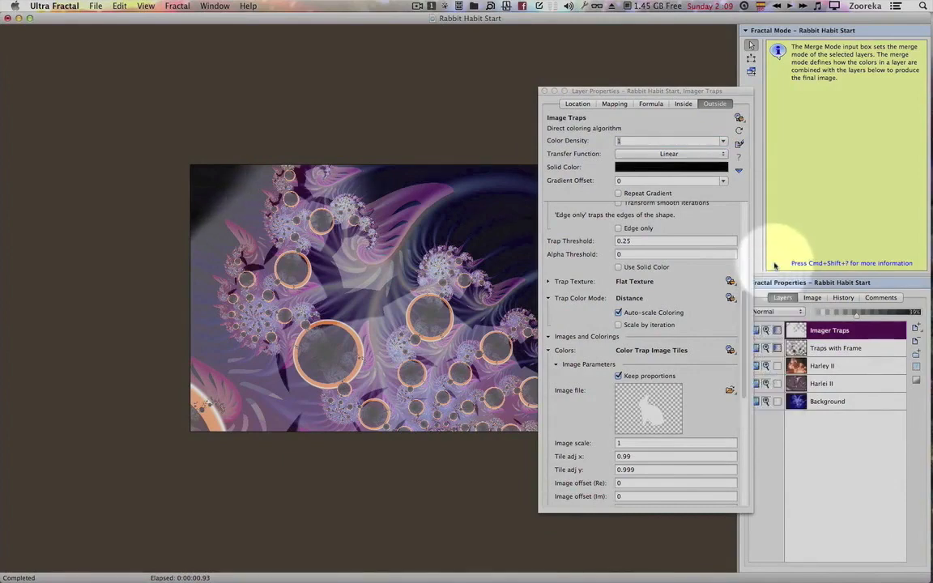
left_click_drag(859, 317, 920, 313)
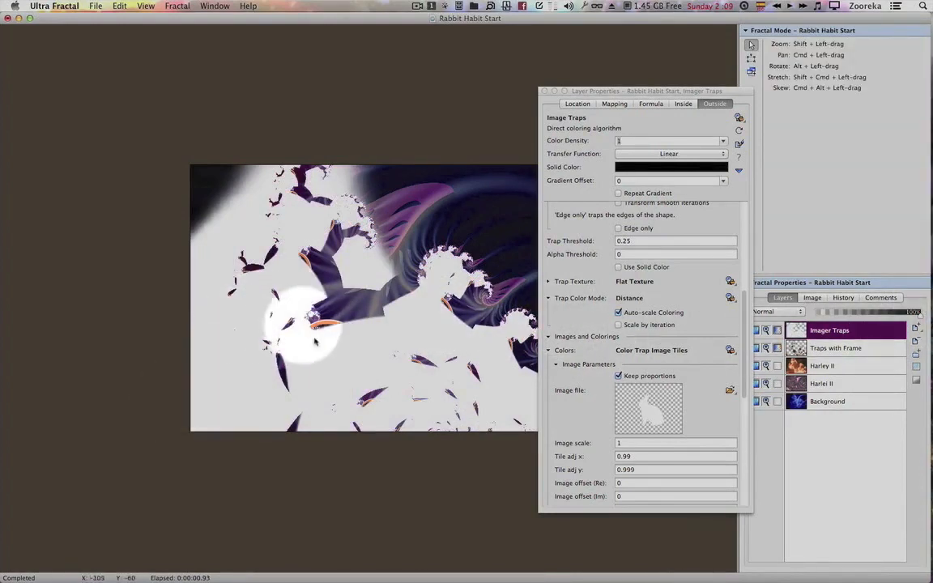
Explore the image scale over a range of 10 and pick a value of about 4.5.
left_click(639, 444)
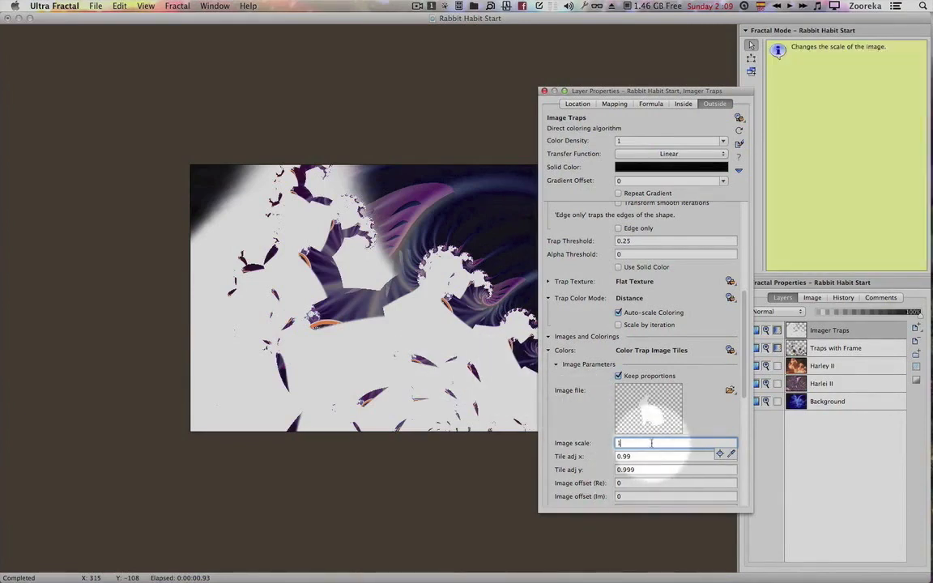
left_click(719, 455)
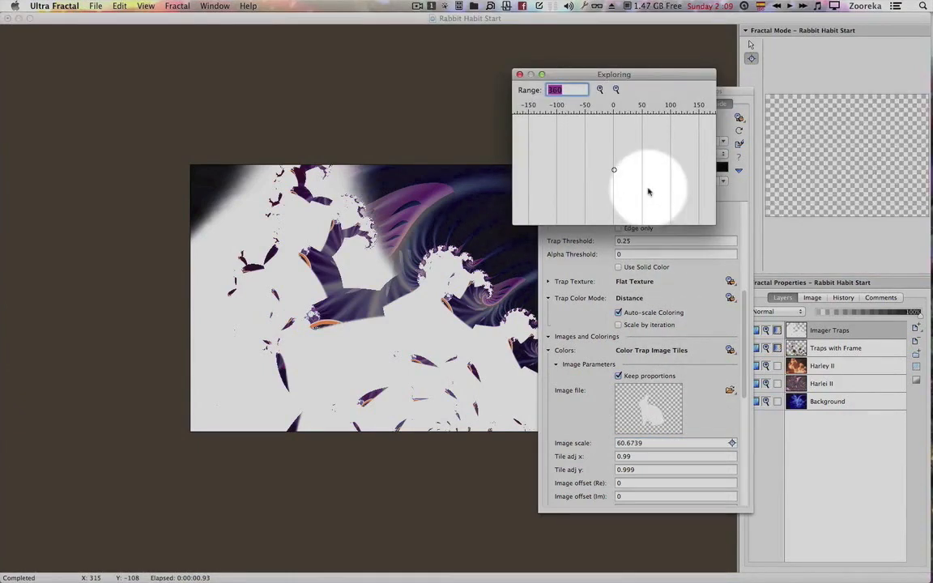
type("1")
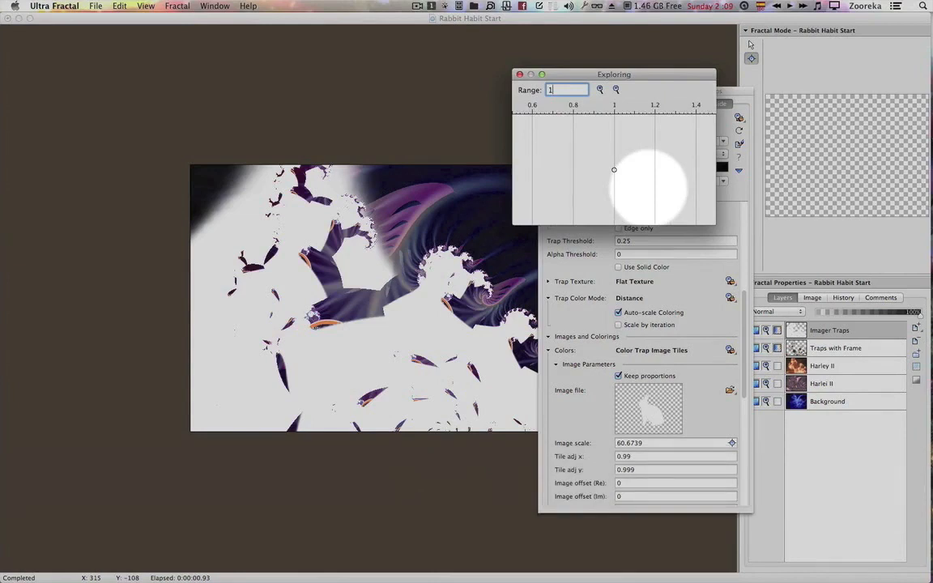
type("0")
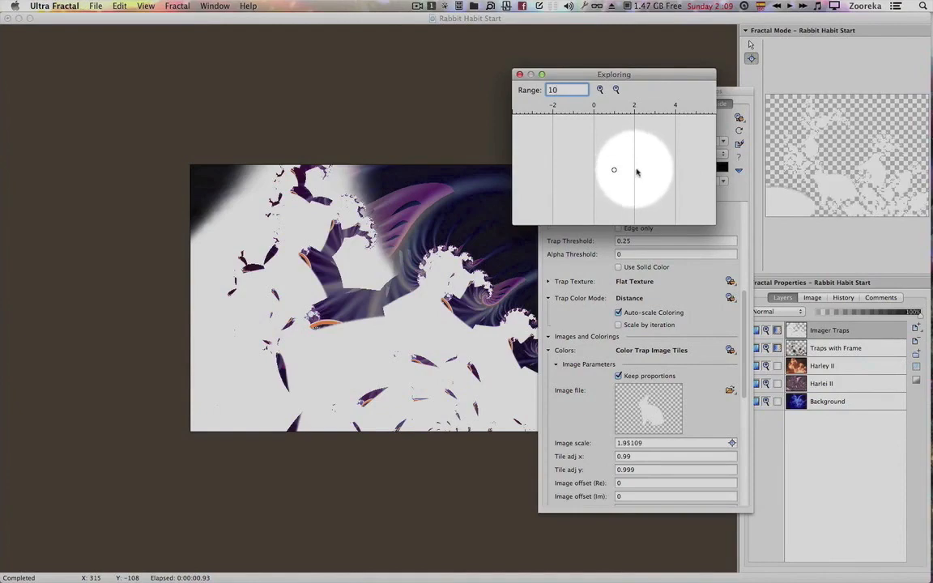
left_click(686, 174)
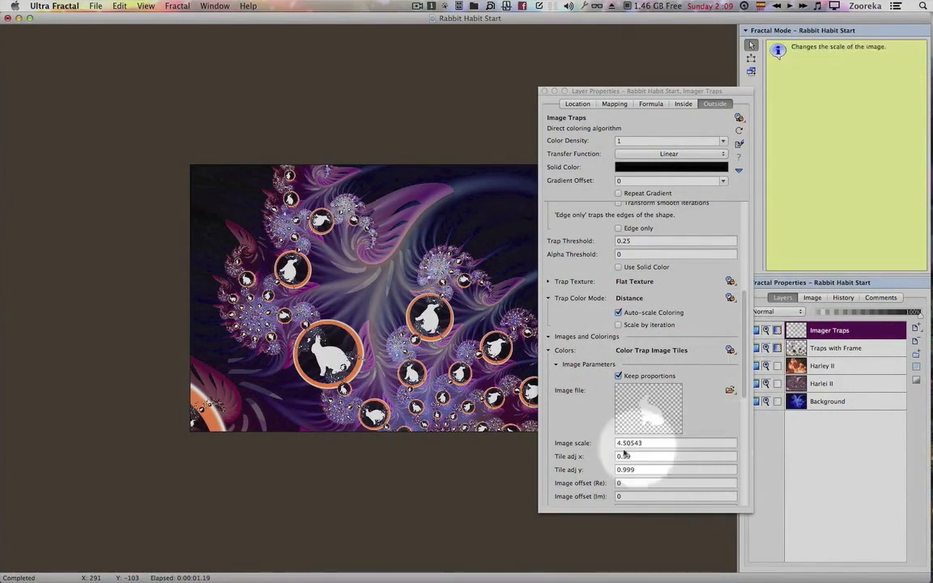
Set the image scale of the trap image to exactly 5.
left_click(653, 443)
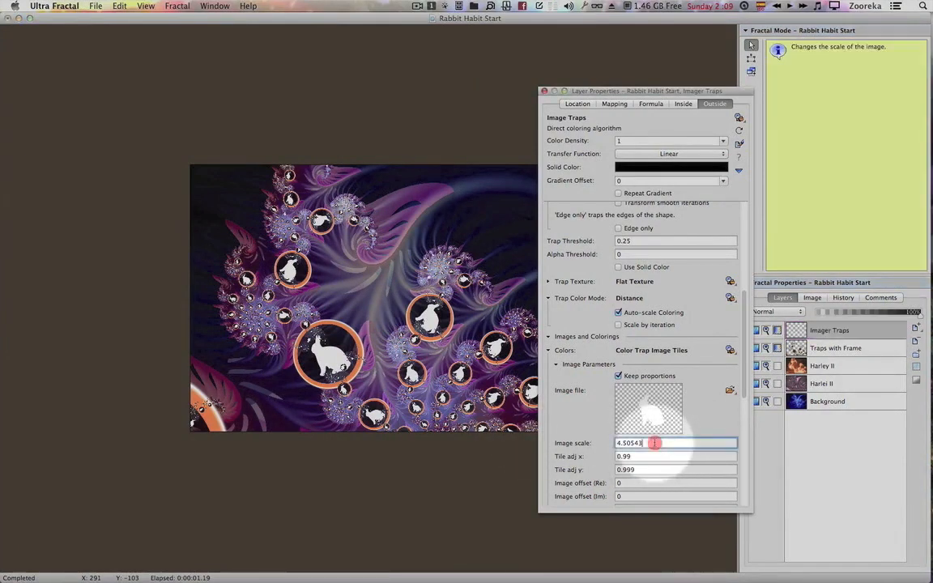
left_click_drag(650, 443, 582, 443)
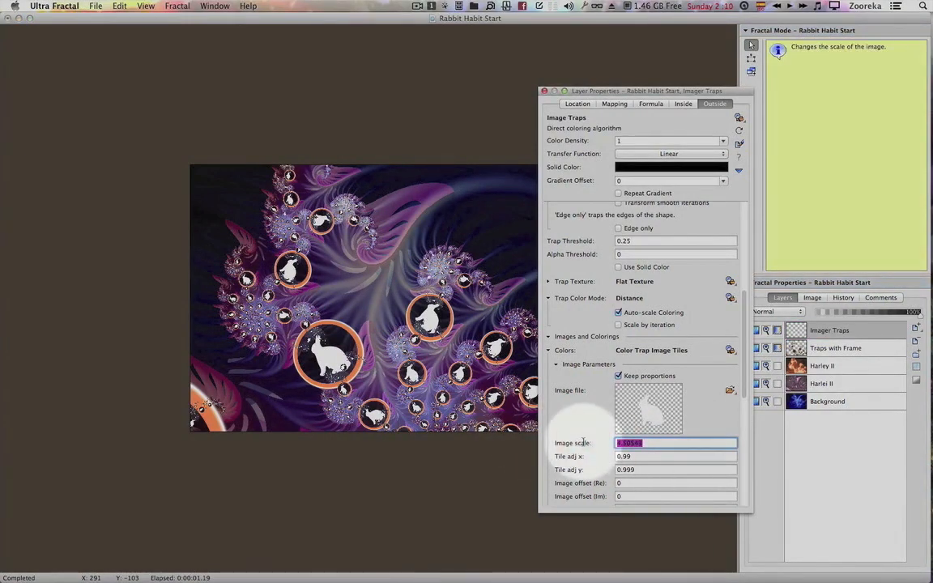
type("5")
key("Return")
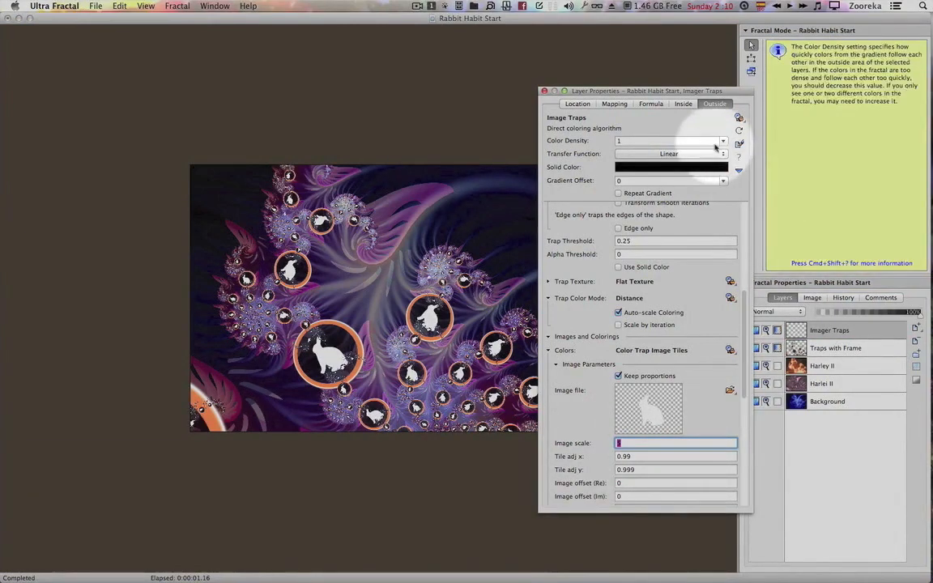
Dock the Layer Properties window above the other tool windows and place Fractal Properties above Fractal Mode.
left_click_drag(677, 93, 778, 48)
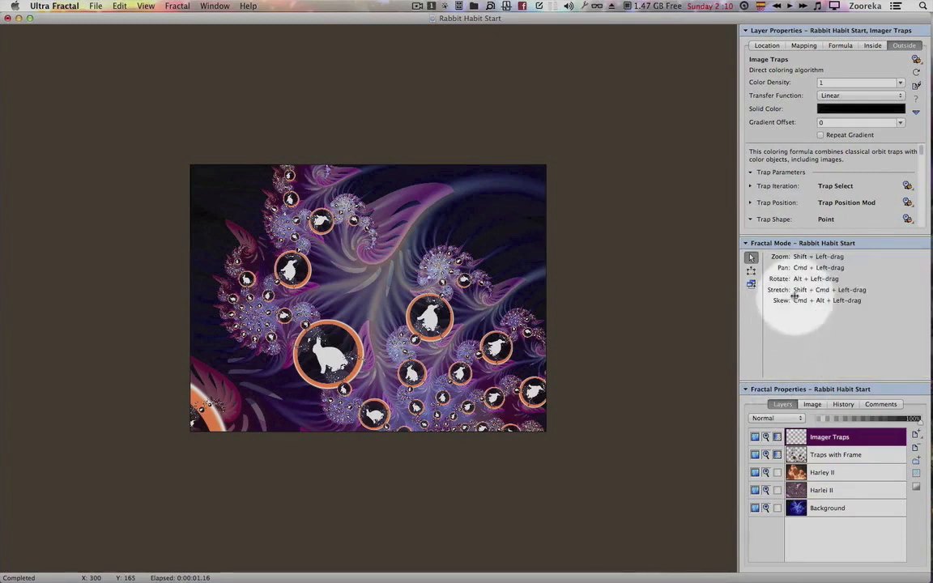
left_click_drag(801, 389, 810, 245)
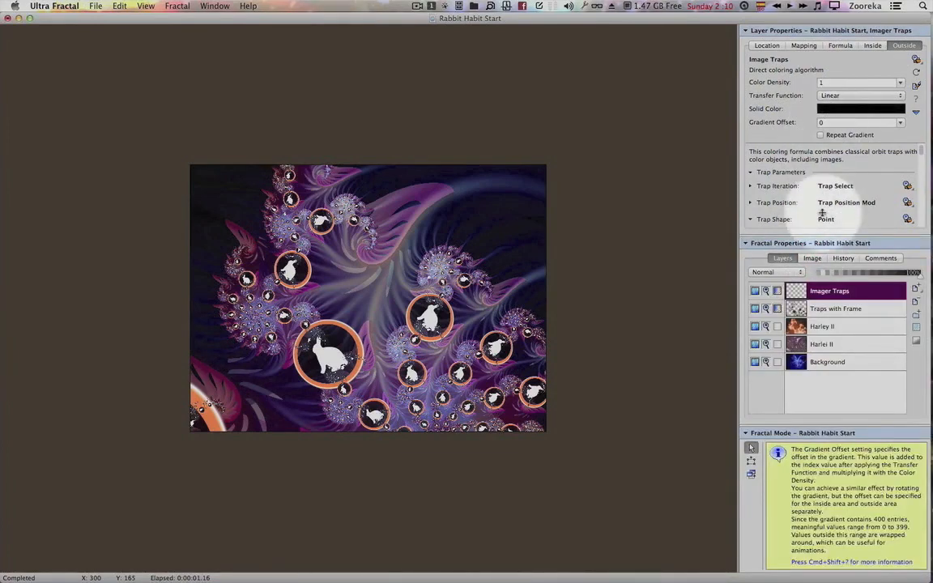
Set the fractal image size to 480 by 640 pixels and turn on maintaining the width/height ratio.
left_click(813, 258)
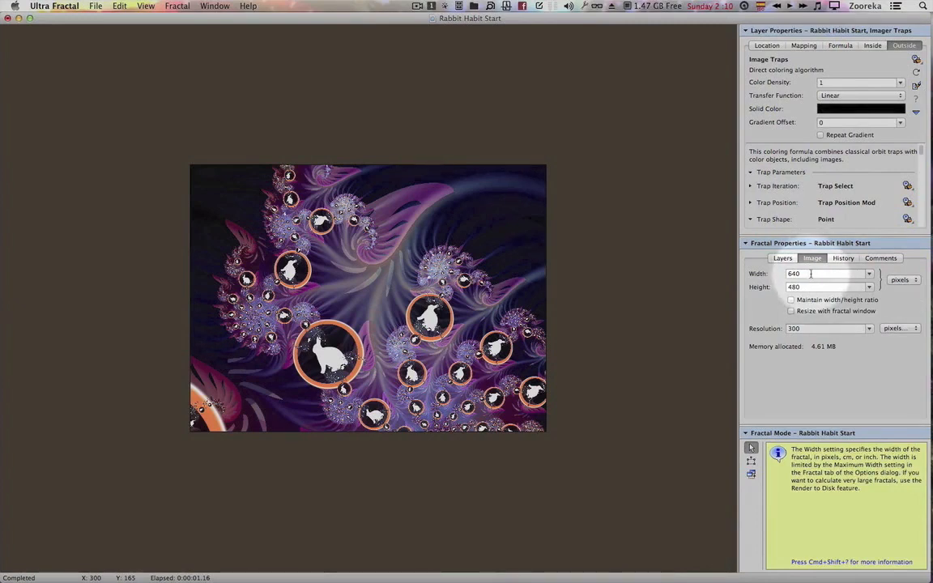
double_click(811, 274)
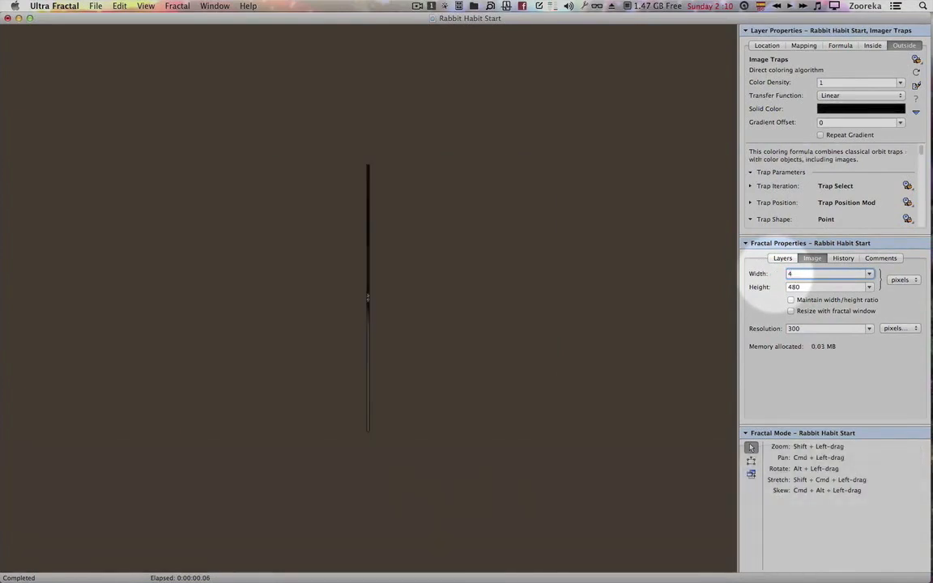
key("BackSpace")
type("480")
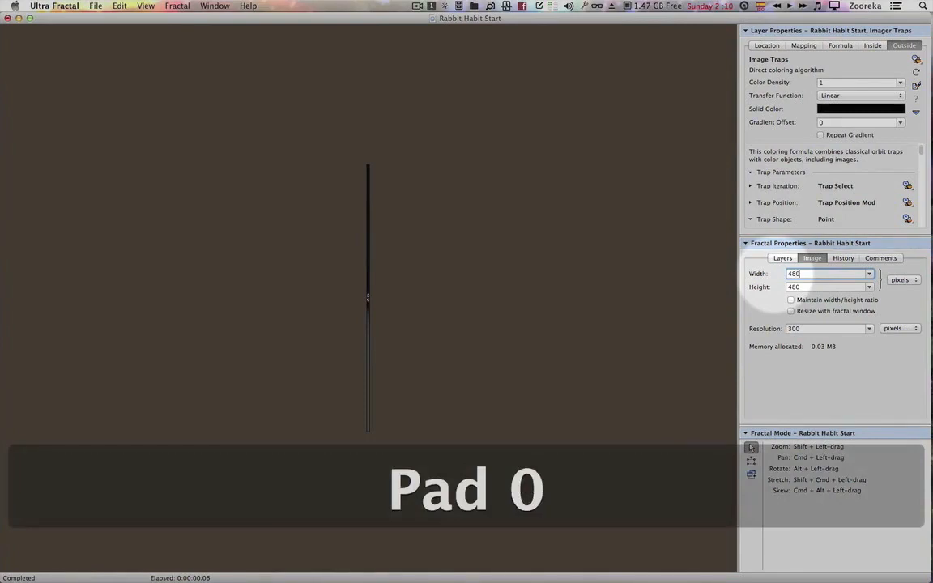
key("Tab")
type("64")
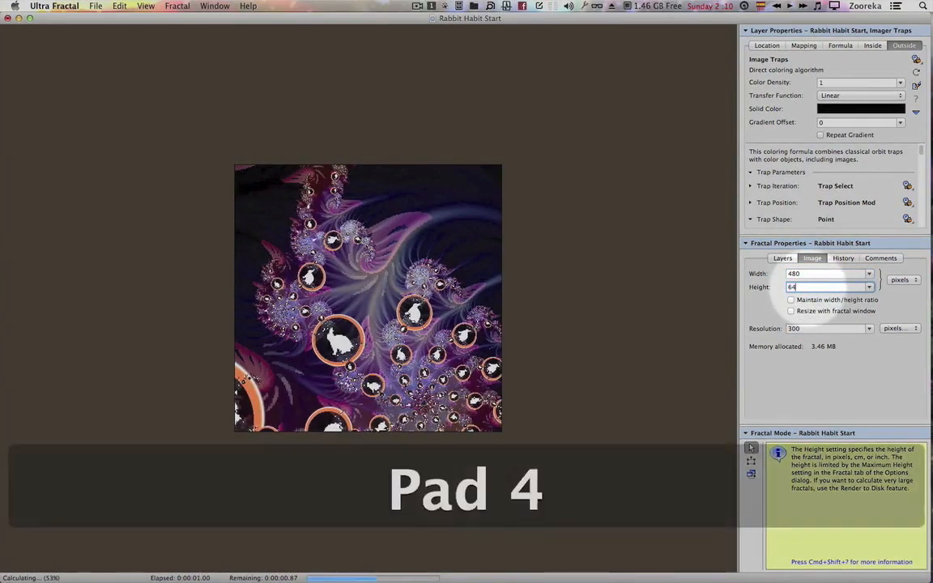
key("Tab")
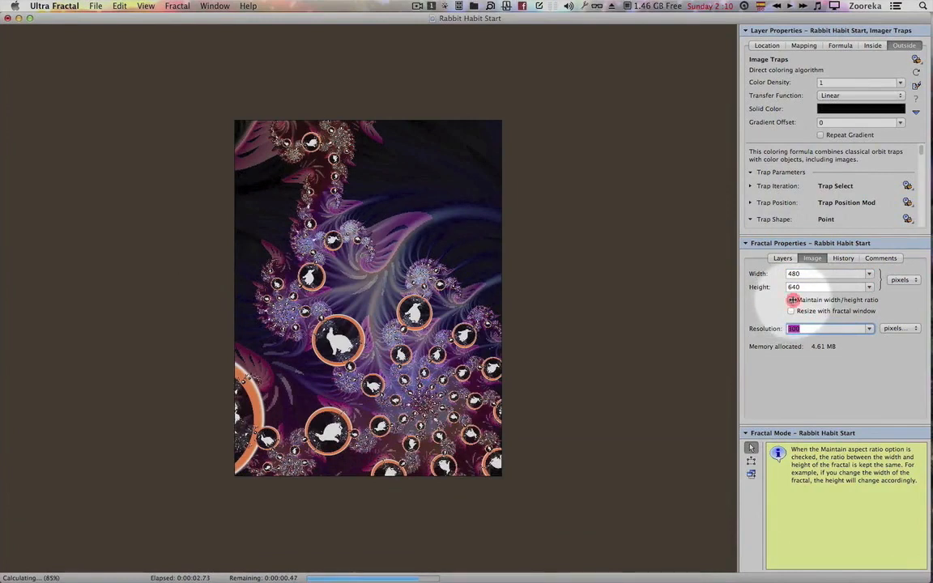
left_click(792, 299)
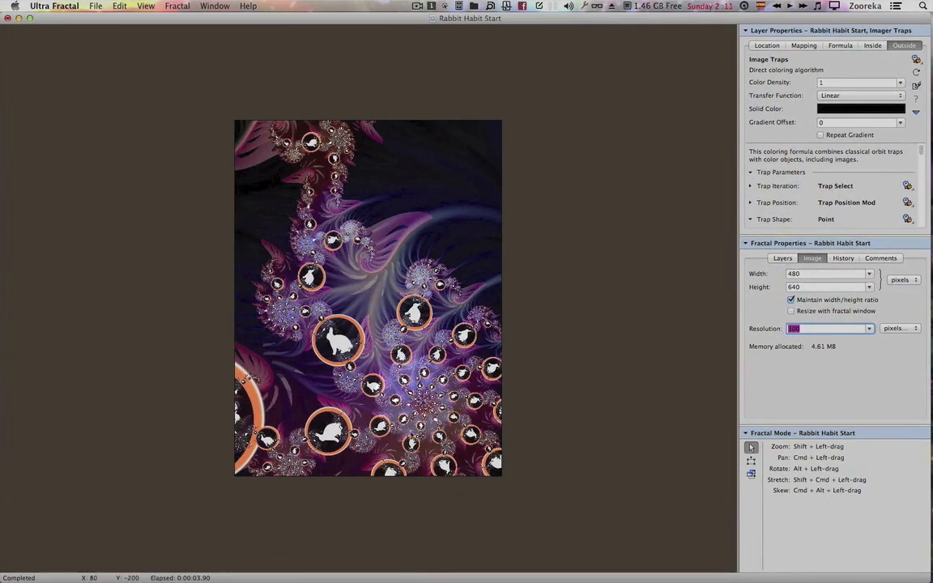
Zoom the fractal out and pan it to frame the paired spirals with rabbit circles near the image centre.
key("shift")
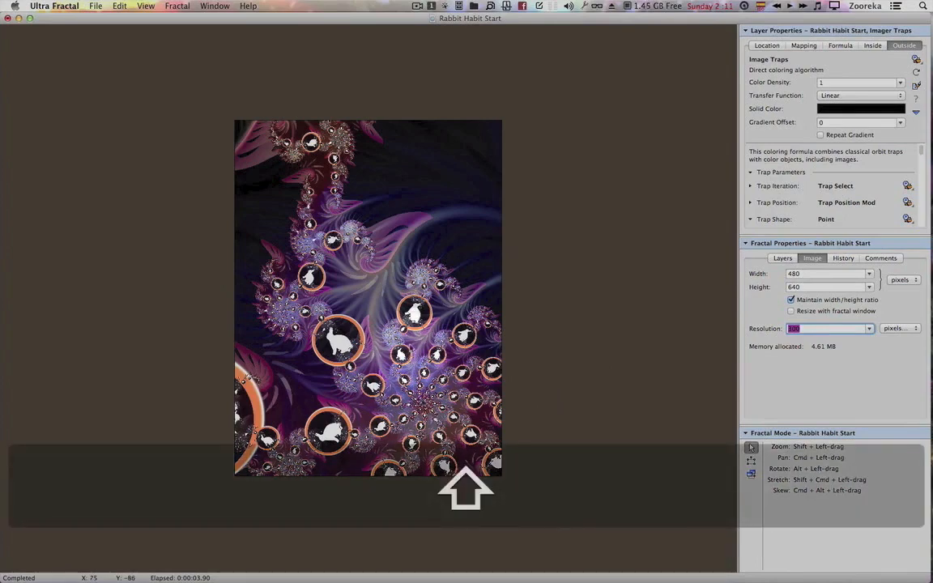
left_click_drag(405, 346, 361, 410)
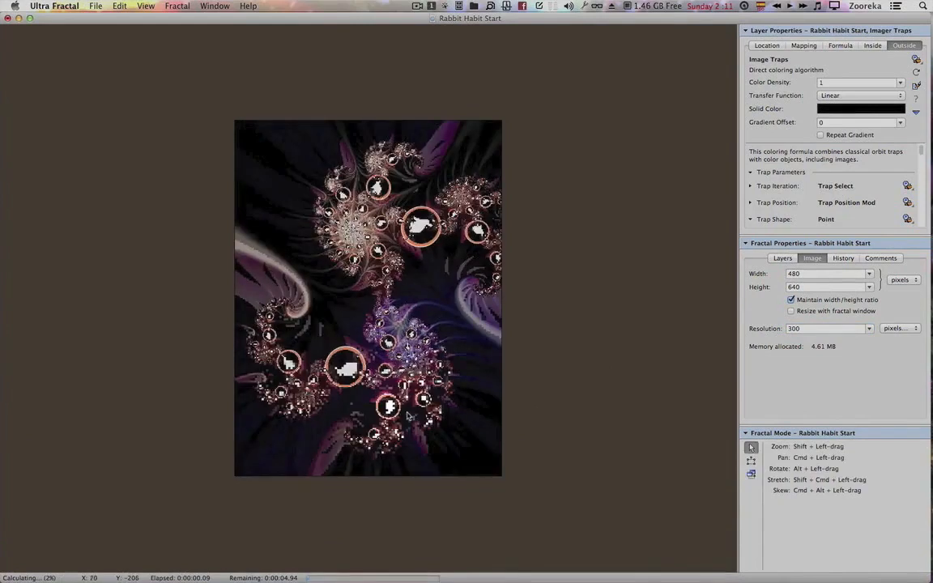
left_click_drag(418, 357, 397, 389)
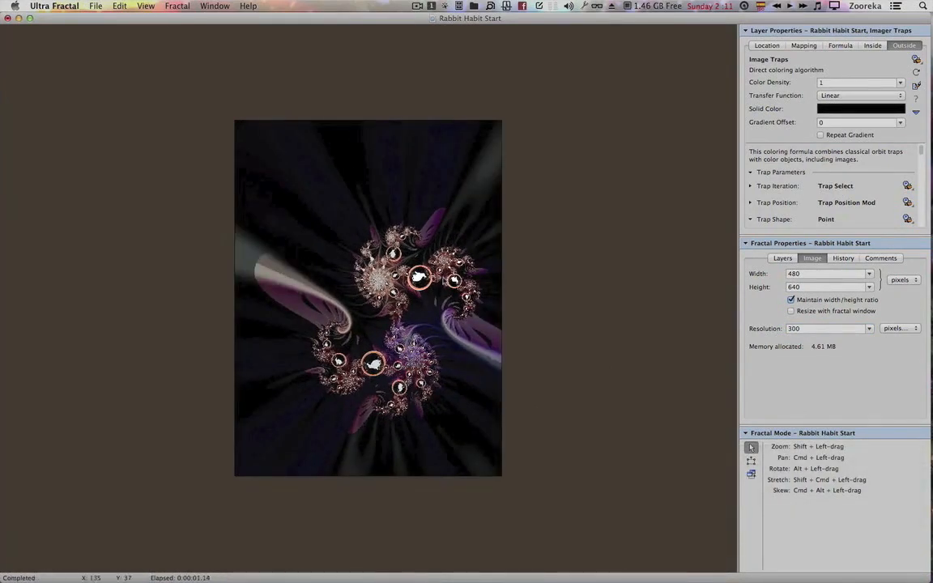
left_click_drag(438, 279, 424, 257)
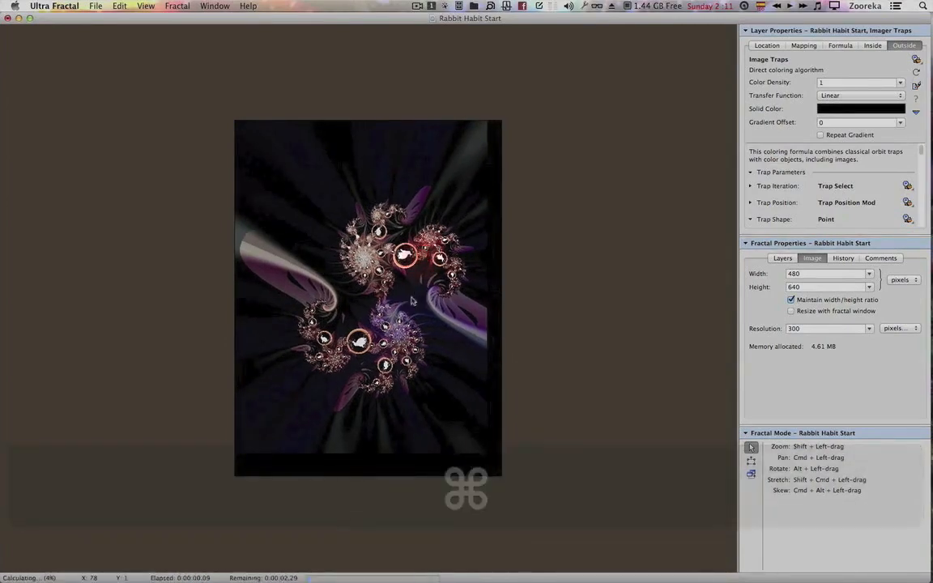
left_click_drag(381, 283, 382, 267)
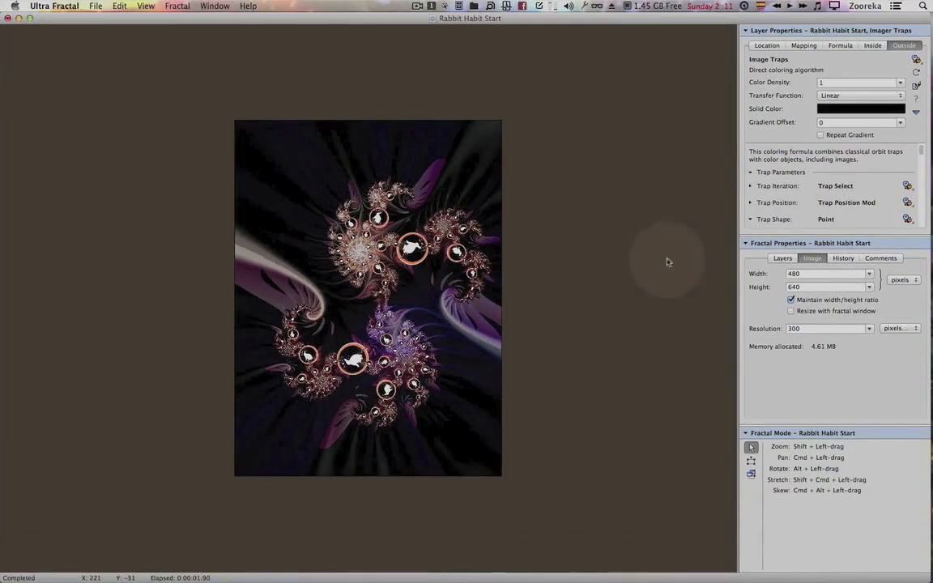
Unlock the width/height ratio, set the image width to 550 pixels and lock the ratio again.
mouse_move(792, 300)
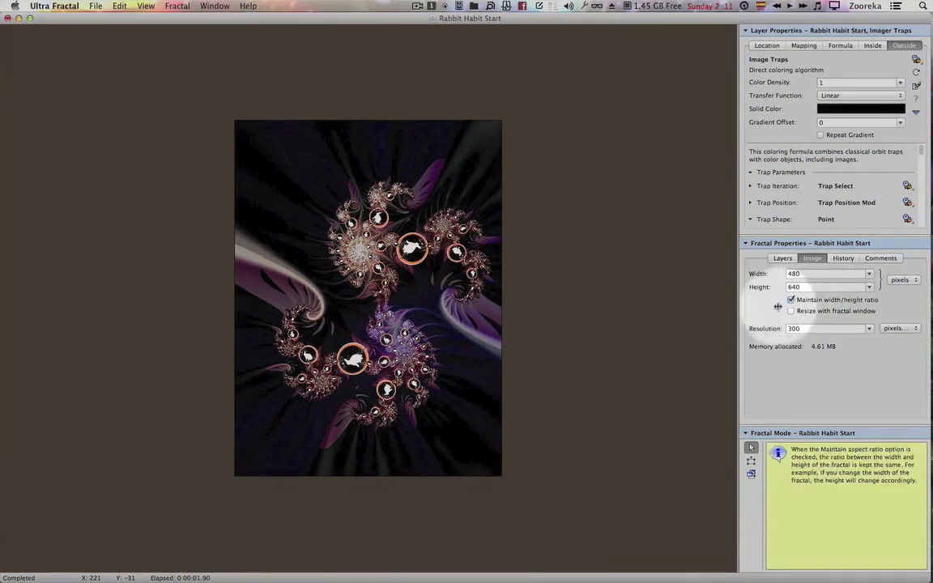
left_click(792, 300)
double_click(793, 274)
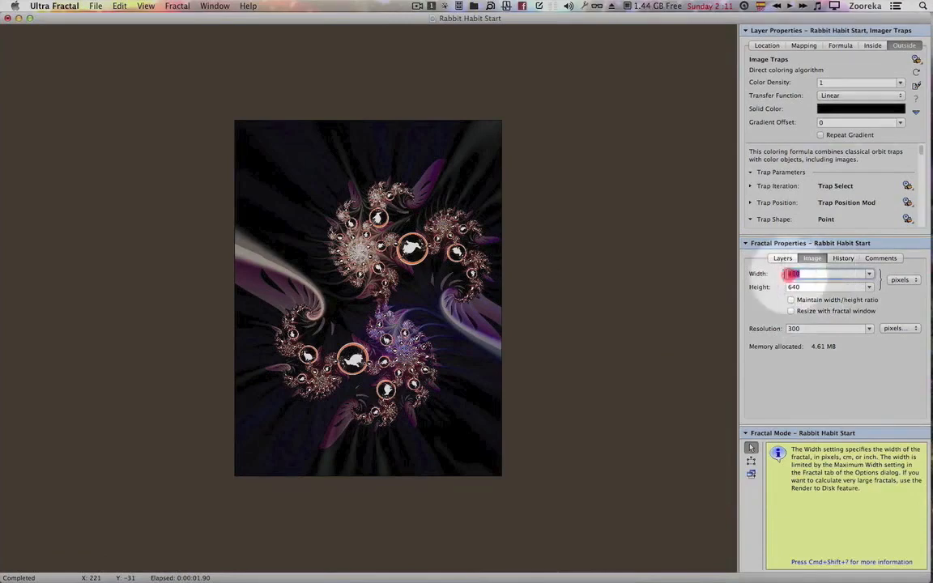
type("550")
key("KP_Enter")
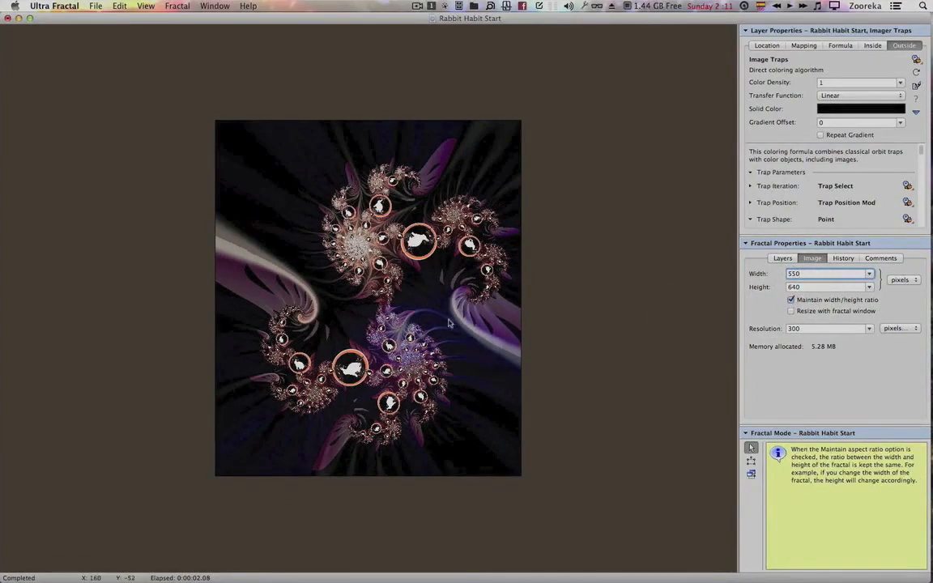
Zoom the fractal out further and fine-tune the placement of the paired spirals within the wider image.
key("shift")
left_click_drag(448, 322, 479, 234)
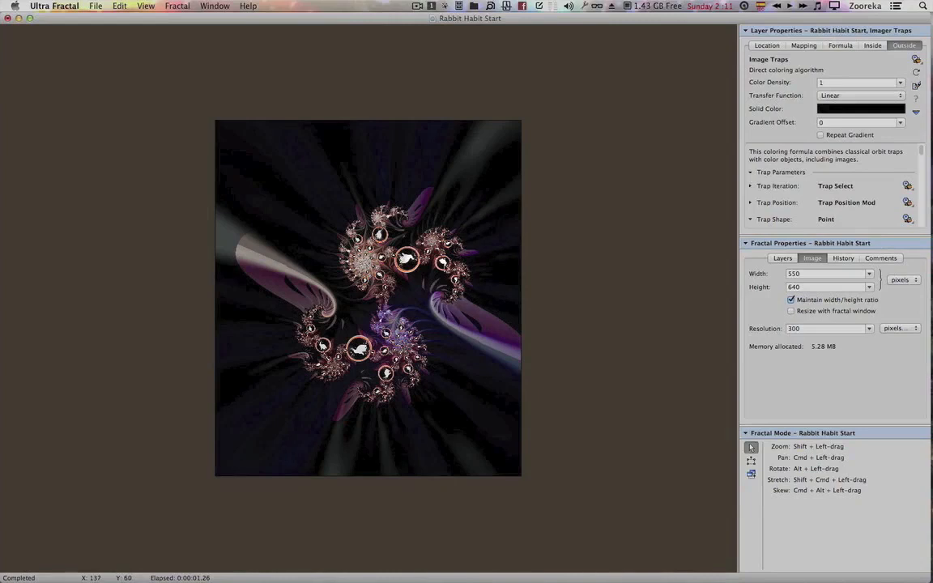
left_click_drag(442, 263, 438, 263)
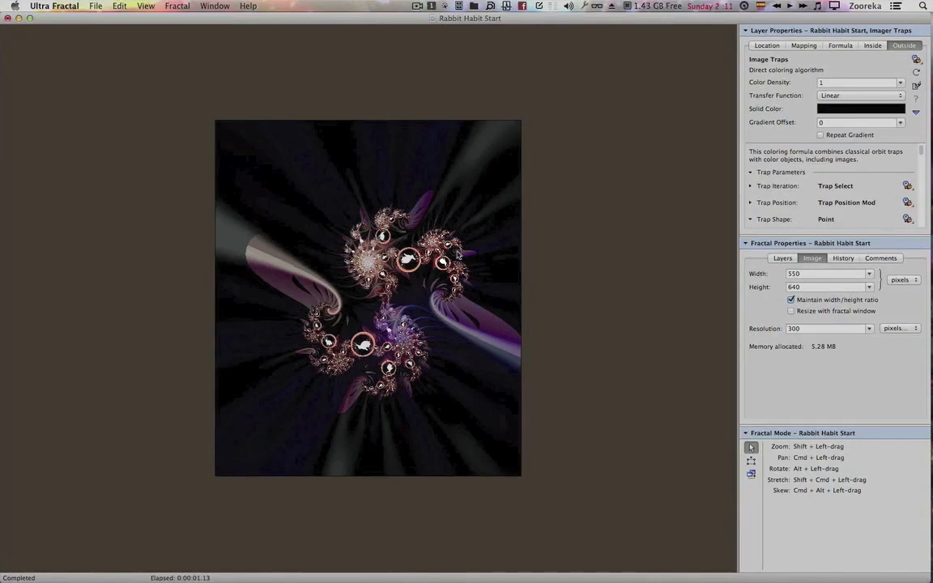
Save the fractal's parameter set in Zoo Tutorials.upr under the title Rabbit Habit Finished.
key("super")
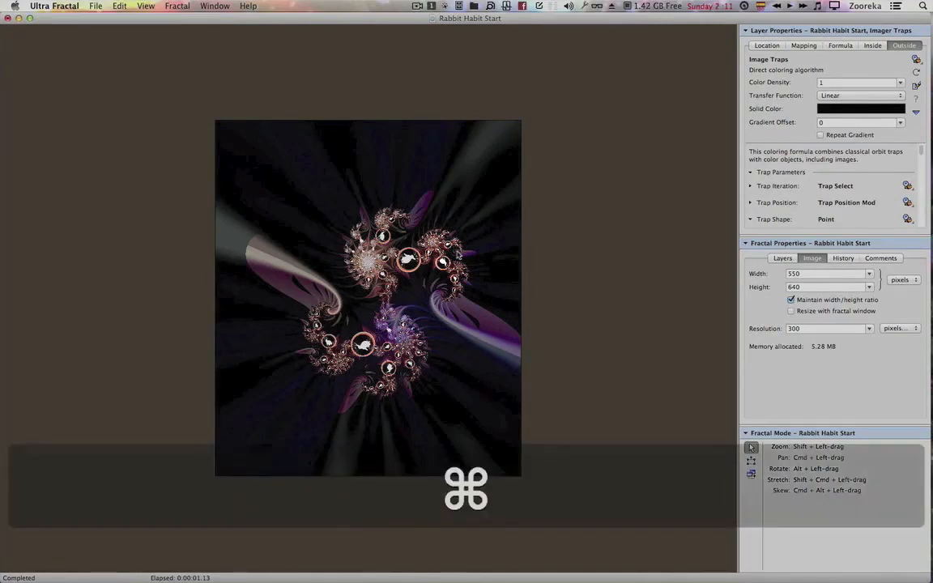
key("super+a")
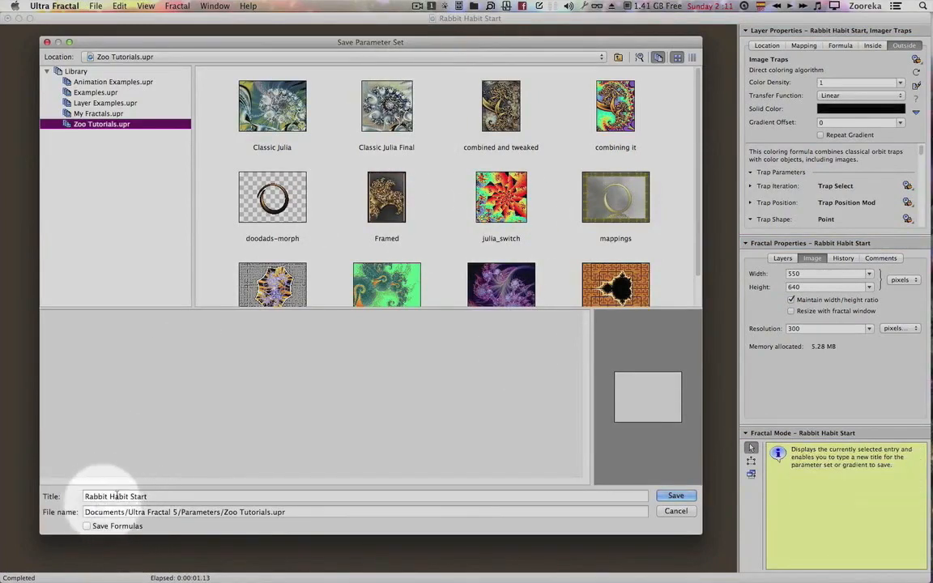
scroll(486, 251, "down", 1)
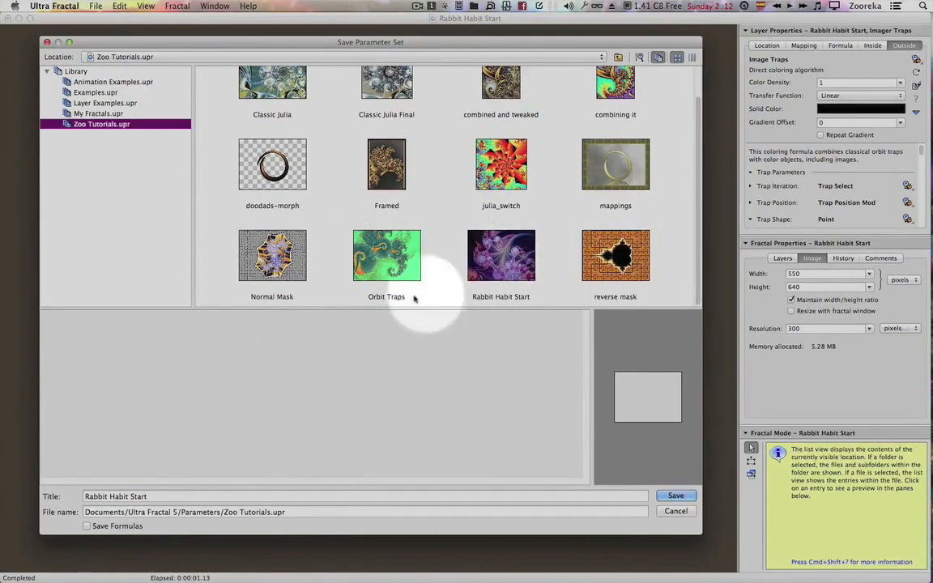
double_click(135, 496)
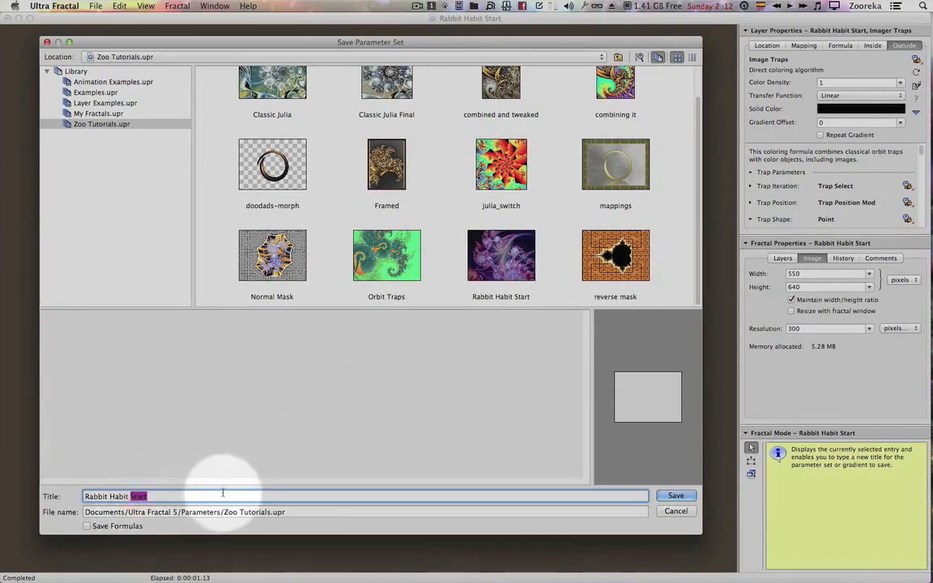
key("shift")
type("F")
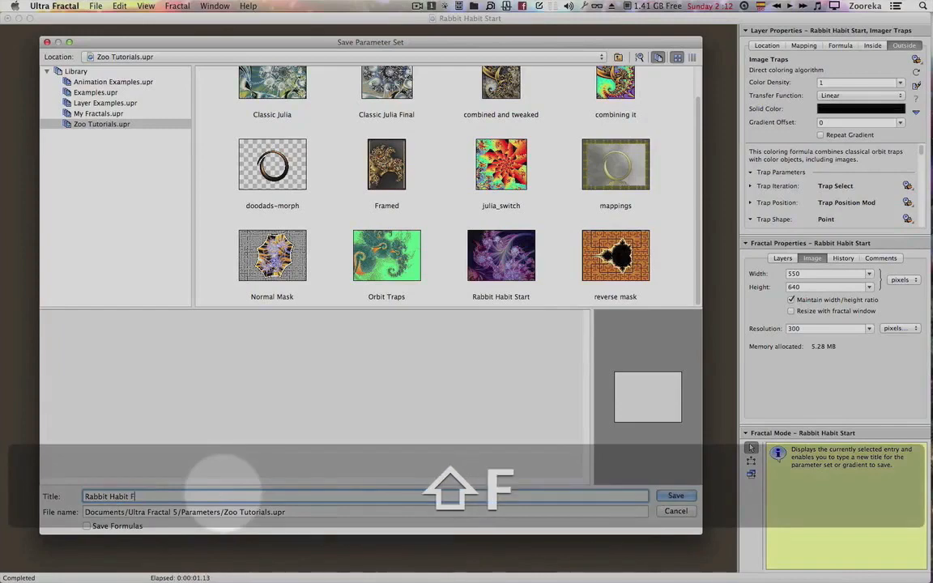
type("inished")
left_click(675, 496)
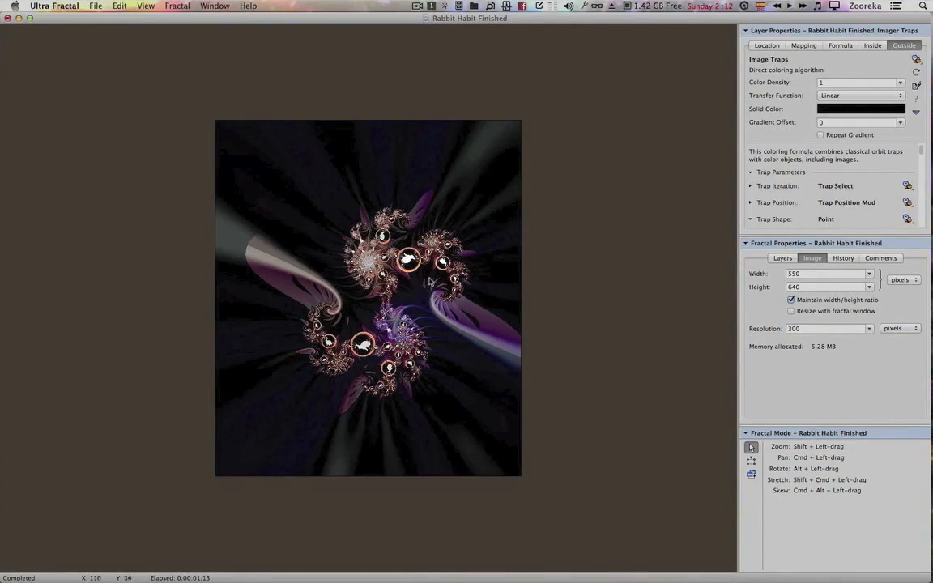
Enlarge the paired spirals within the image and save the fractal as Rabbit Habit Finished in the Desktop's Image Traps folder.
left_click_drag(432, 282, 414, 252)
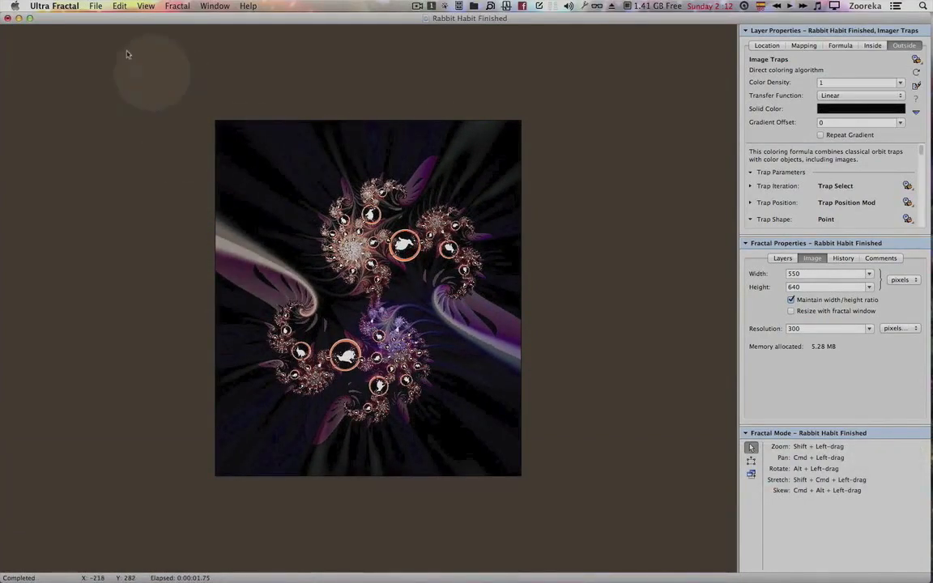
left_click(96, 6)
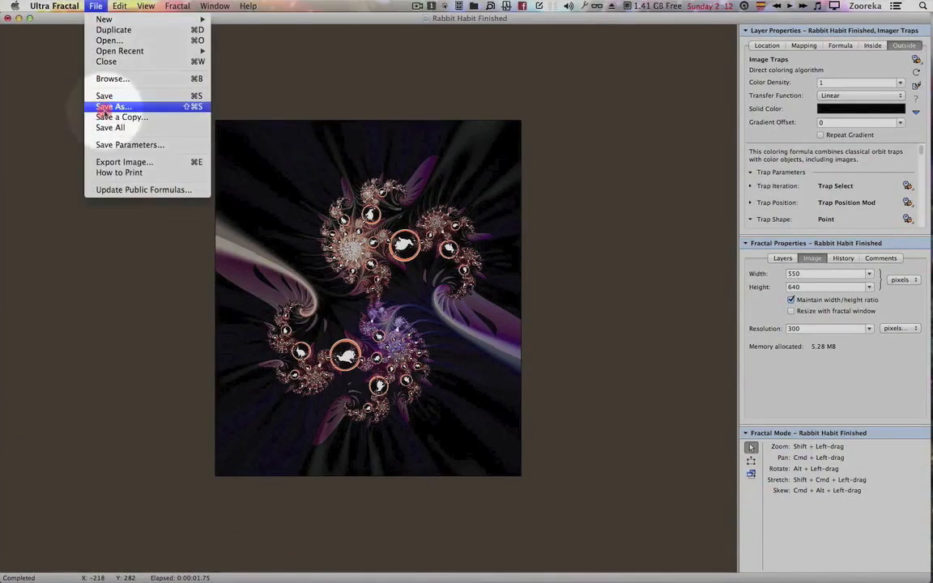
left_click(106, 107)
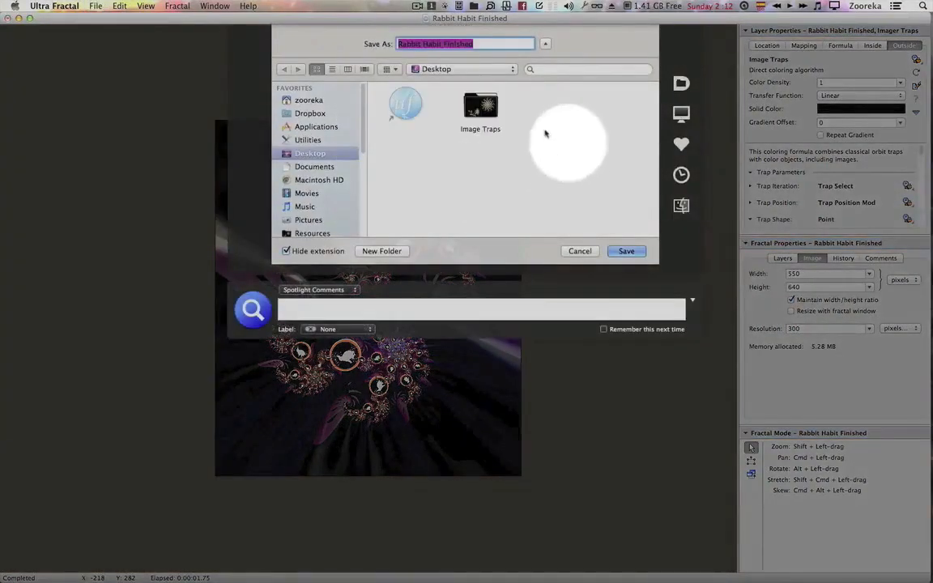
left_click(479, 44)
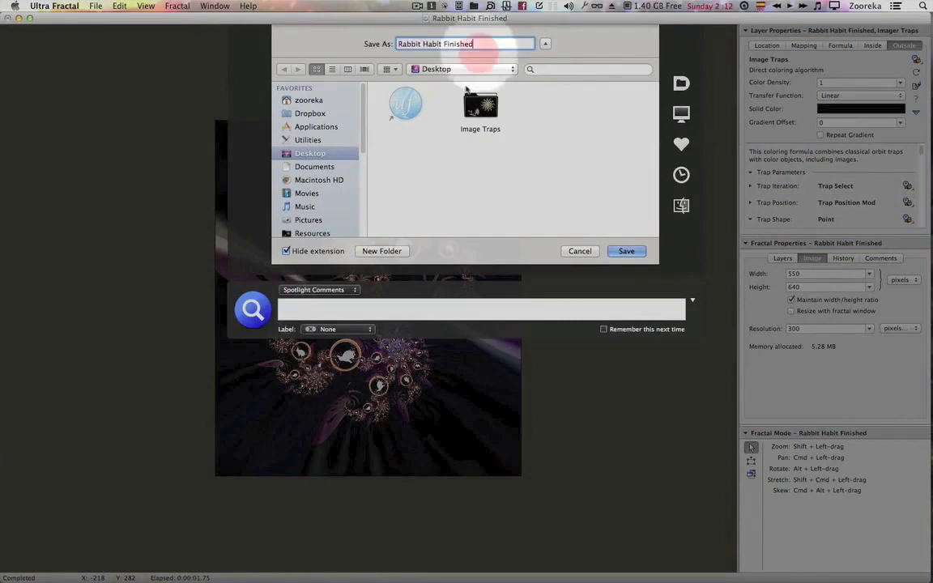
double_click(478, 105)
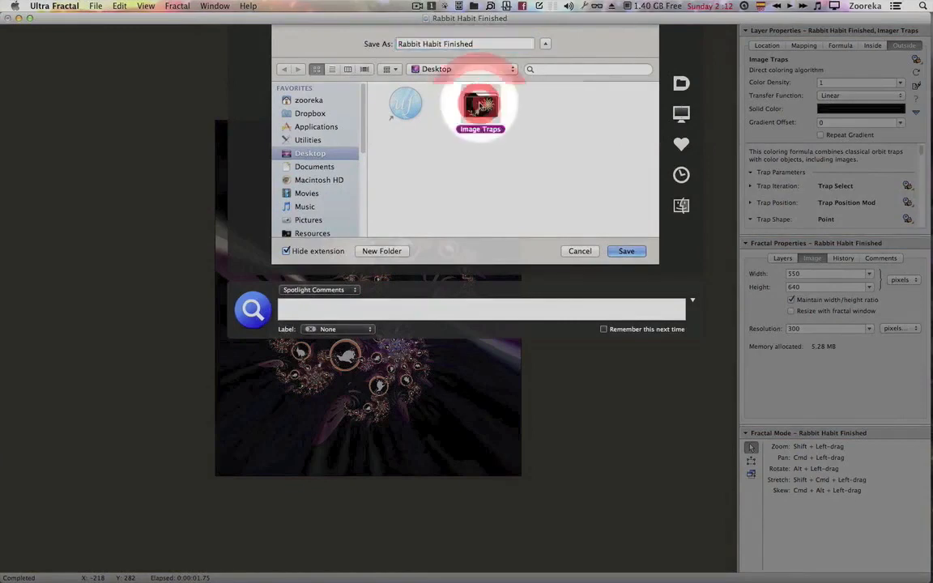
left_click(626, 252)
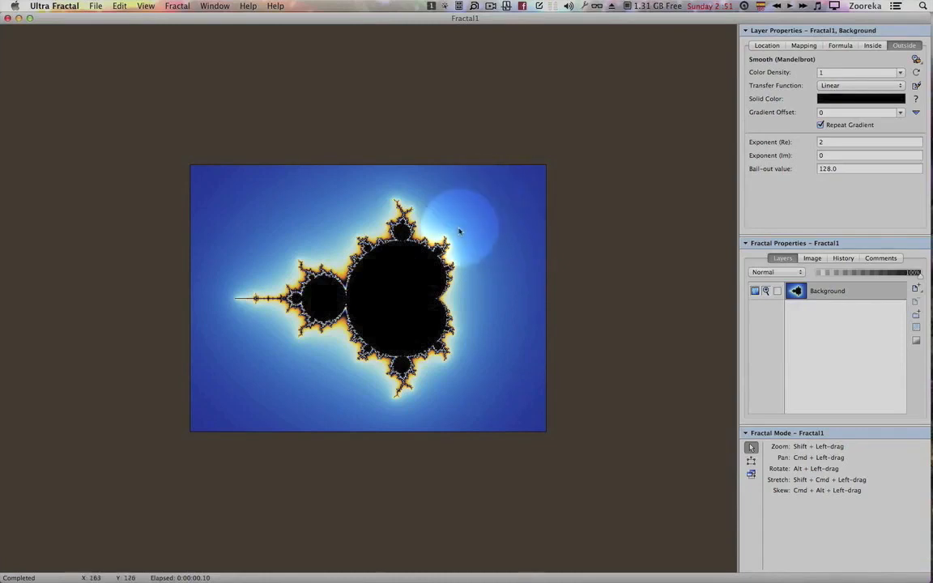
Replace the Background layer's Mandelbrot formula with Pixel (jp) from jp.ufm in the My Formulae folder.
mouse_move(782, 272)
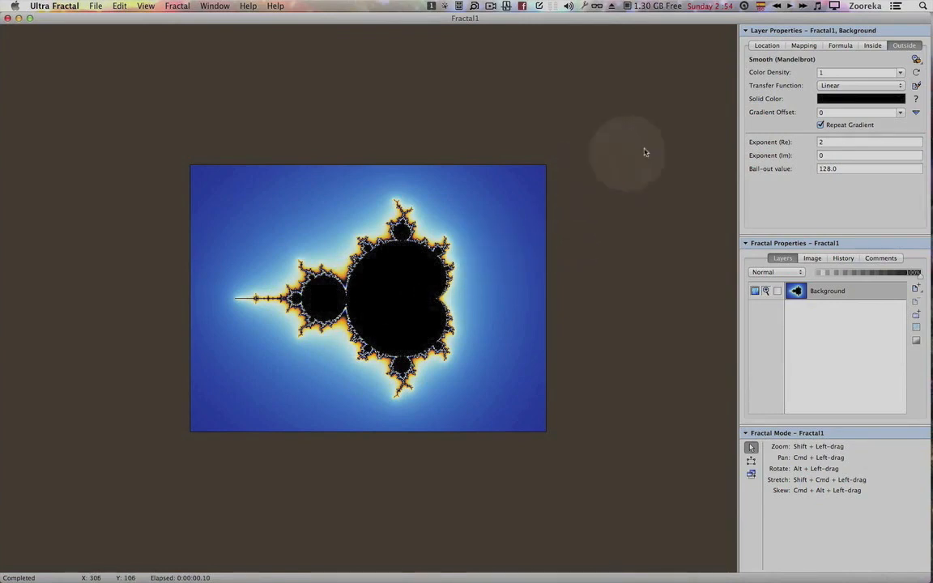
mouse_move(841, 53)
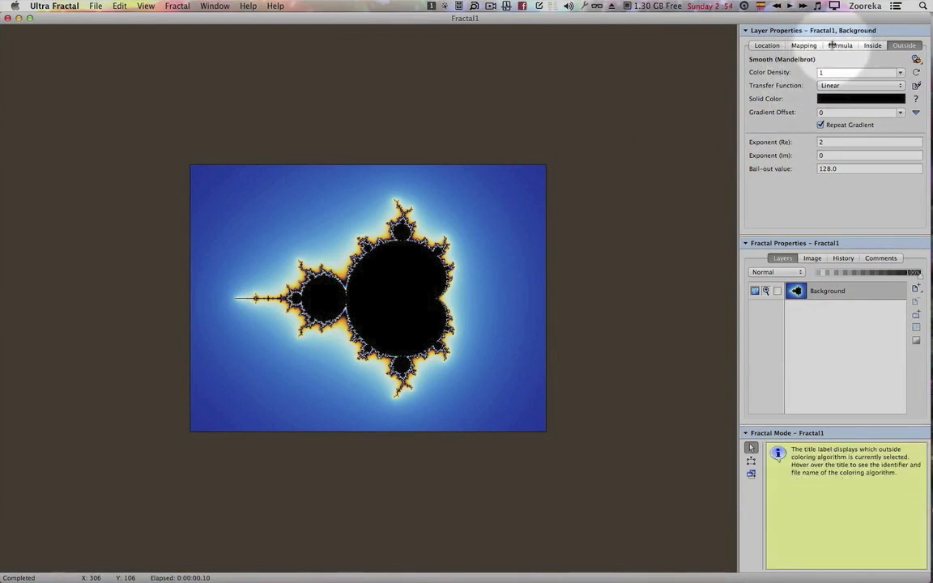
left_click(832, 44)
mouse_move(917, 59)
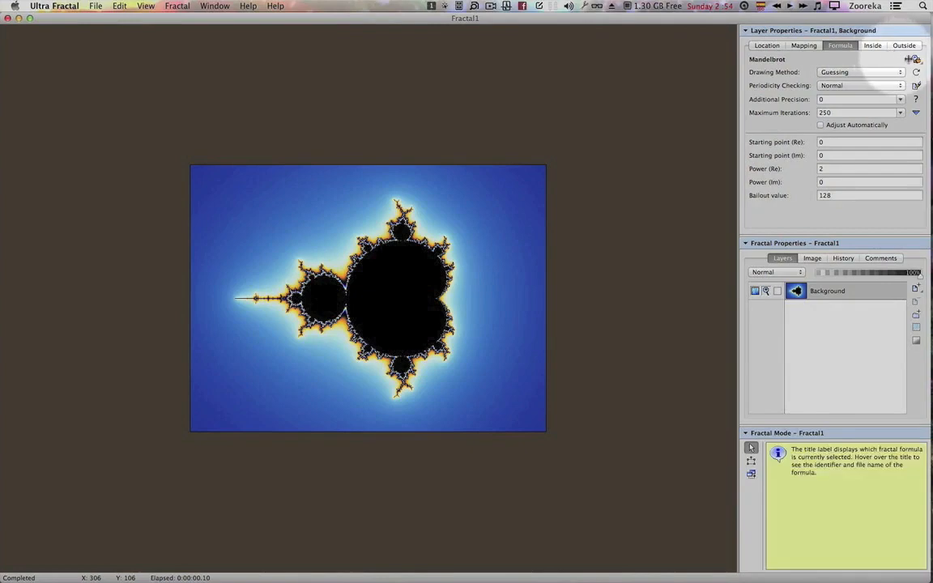
left_click(917, 59)
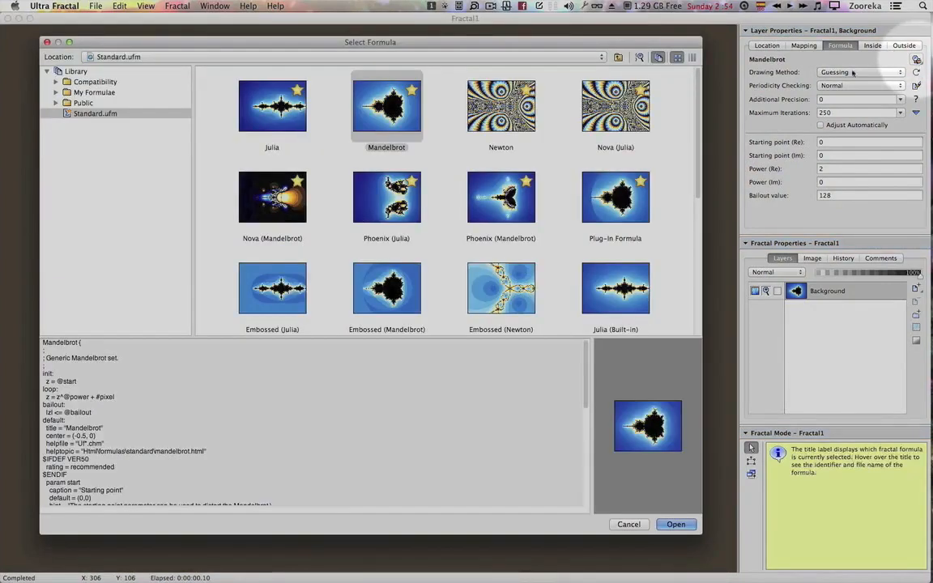
left_click_drag(698, 97, 712, 291)
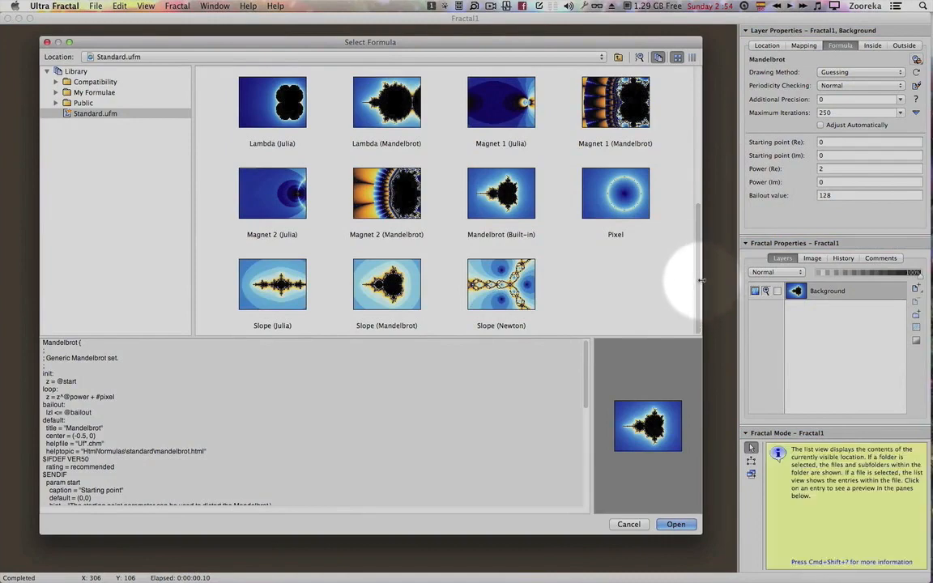
left_click_drag(700, 260, 694, 166)
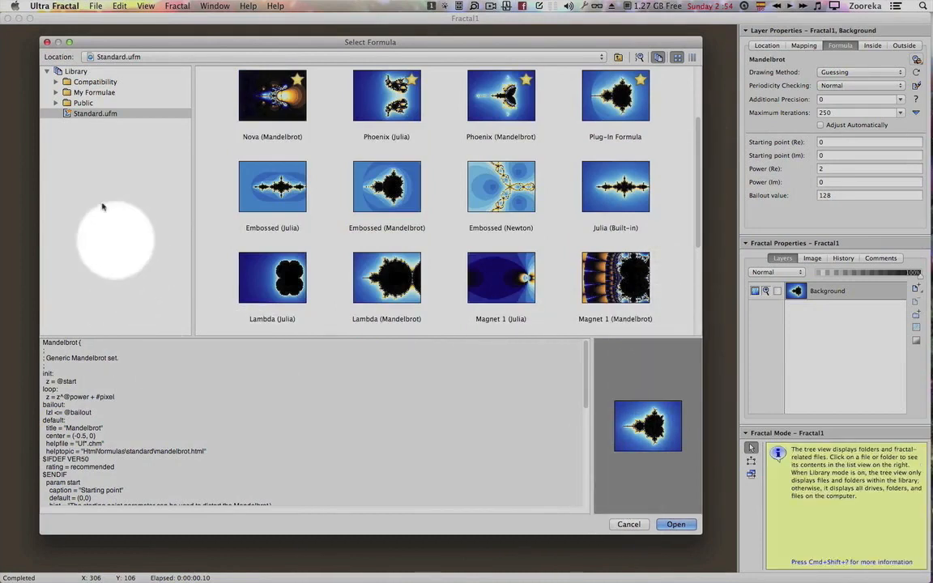
left_click(56, 93)
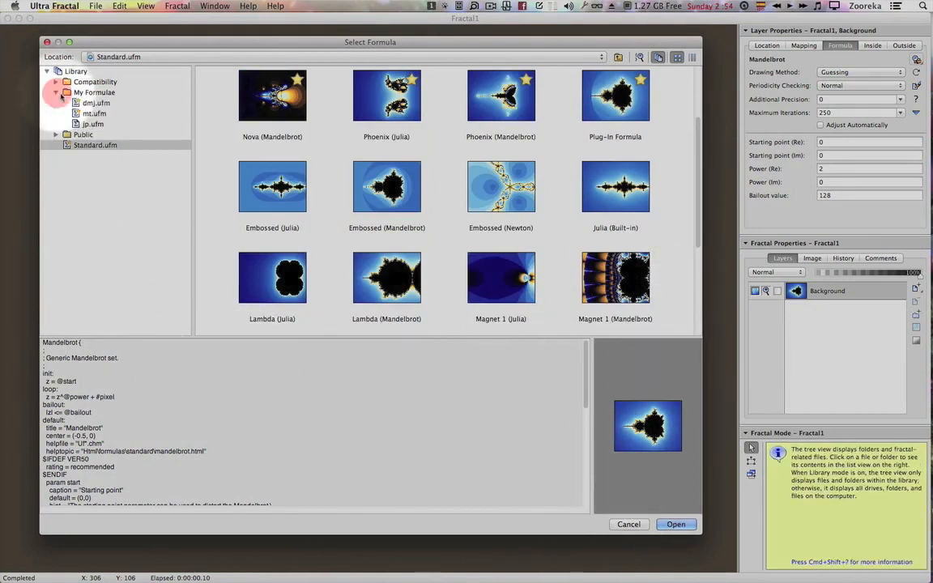
left_click(98, 126)
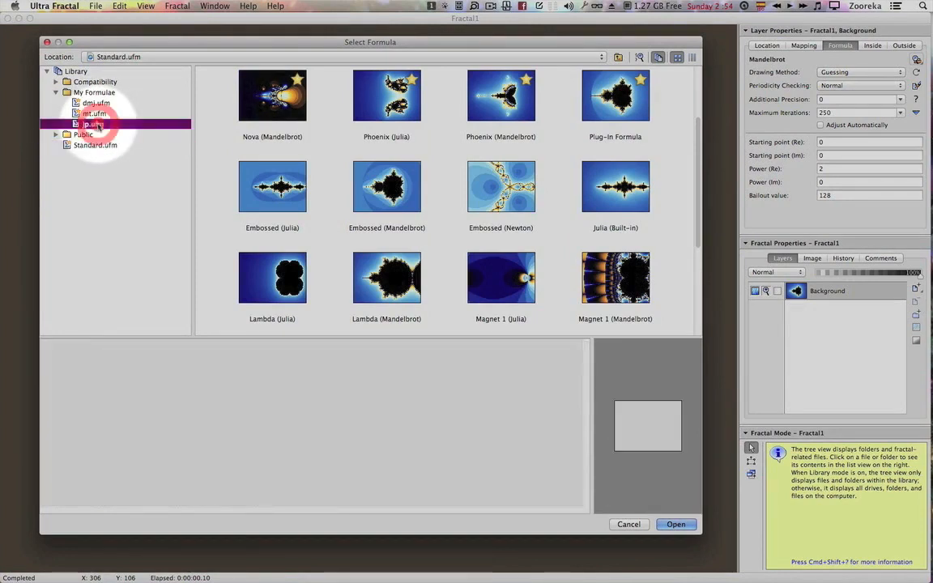
left_click(98, 126)
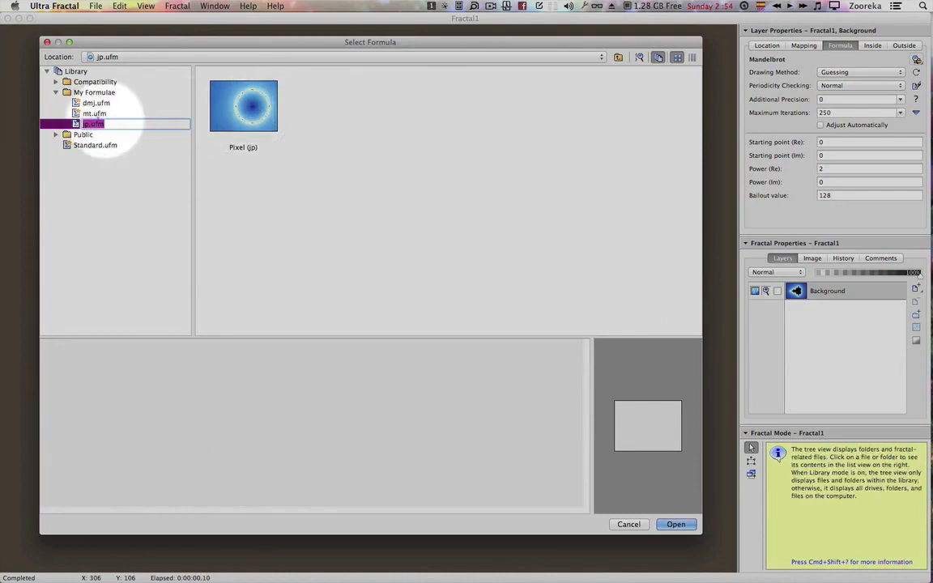
double_click(240, 115)
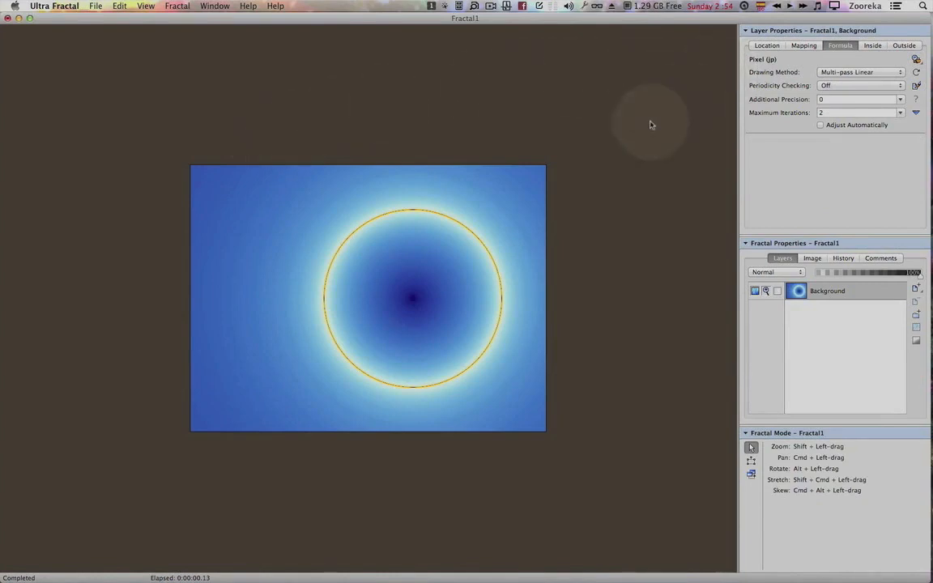
Reset the Background layer's location to the Pixel formula's default coordinates.
left_click(779, 46)
mouse_move(915, 119)
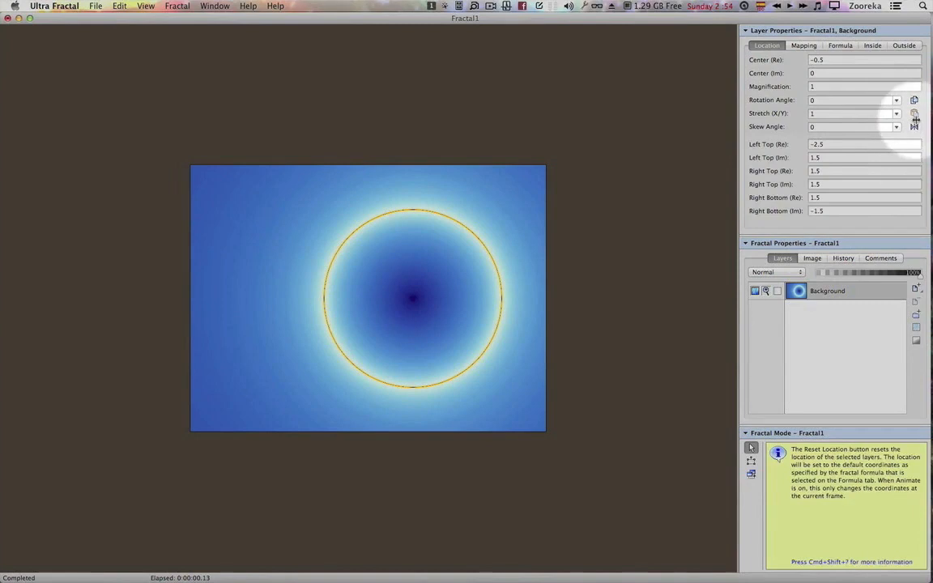
left_click(914, 126)
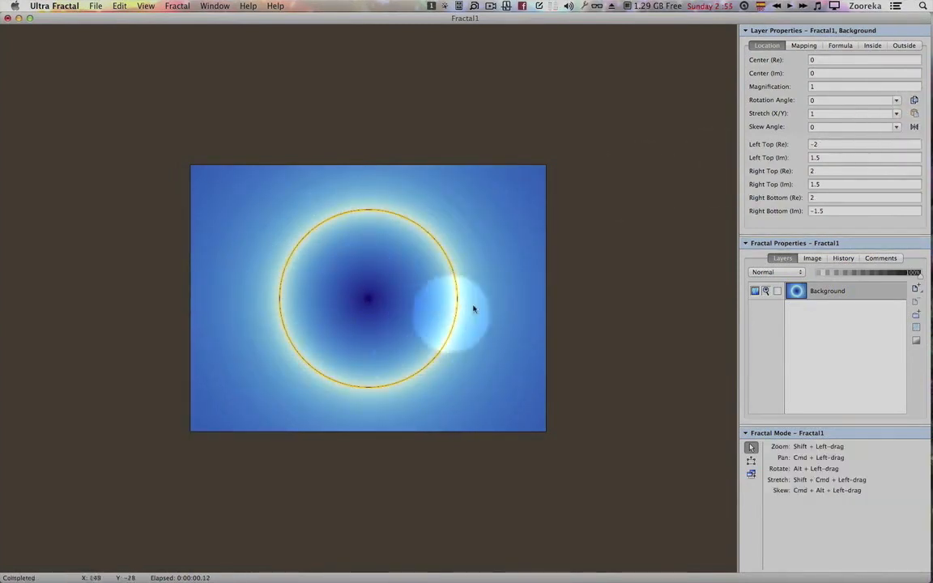
Set the Background layer's outside coloring algorithm to Image from Standard.ucl.
left_click(903, 45)
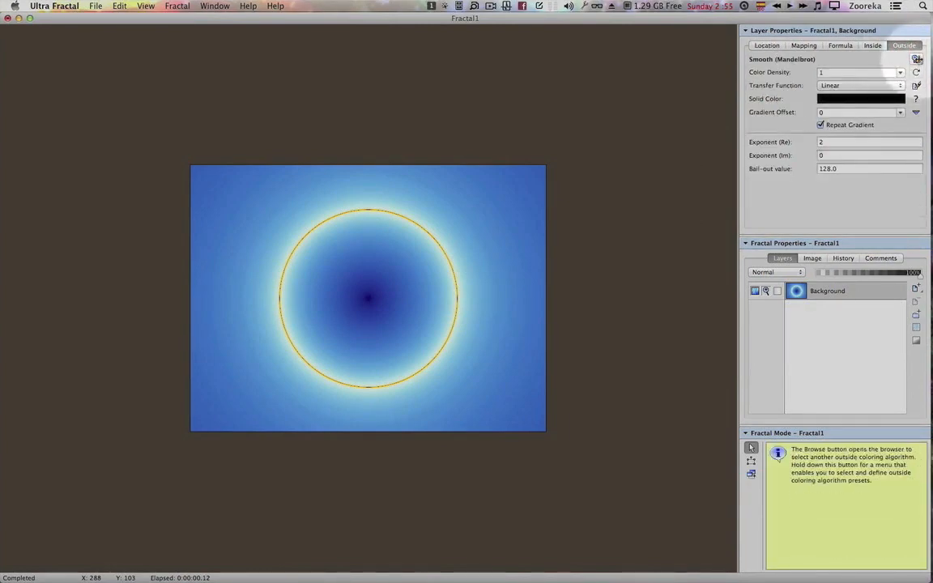
left_click(917, 59)
left_click_drag(700, 106, 611, 240)
left_click(522, 211)
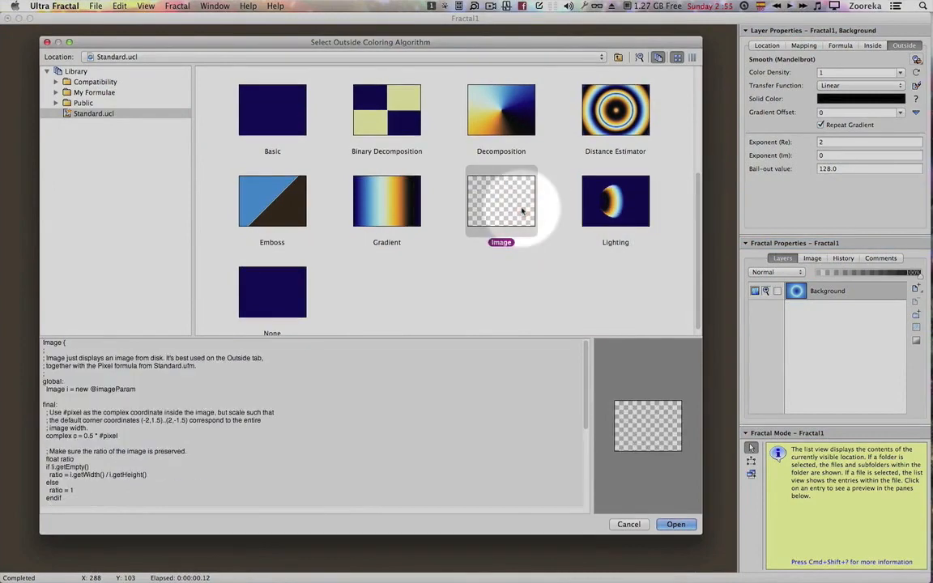
double_click(510, 209)
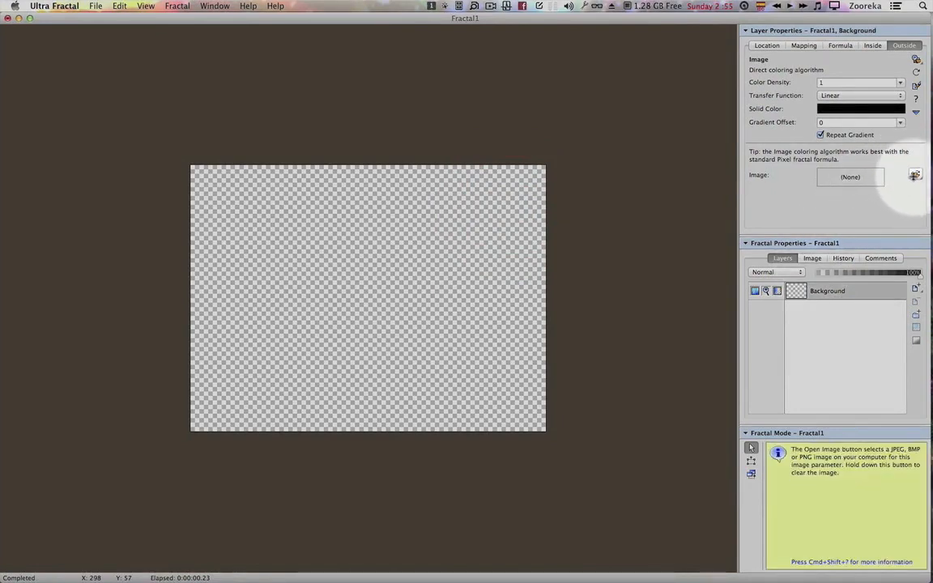
Load apple.png from the Desktop as the Background layer's coloring image.
left_click(916, 177)
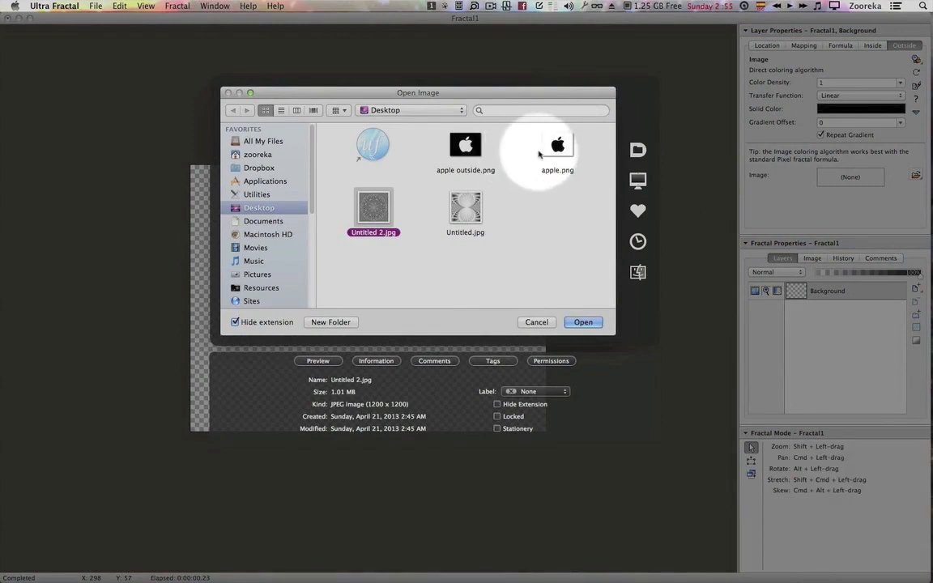
left_click(556, 149)
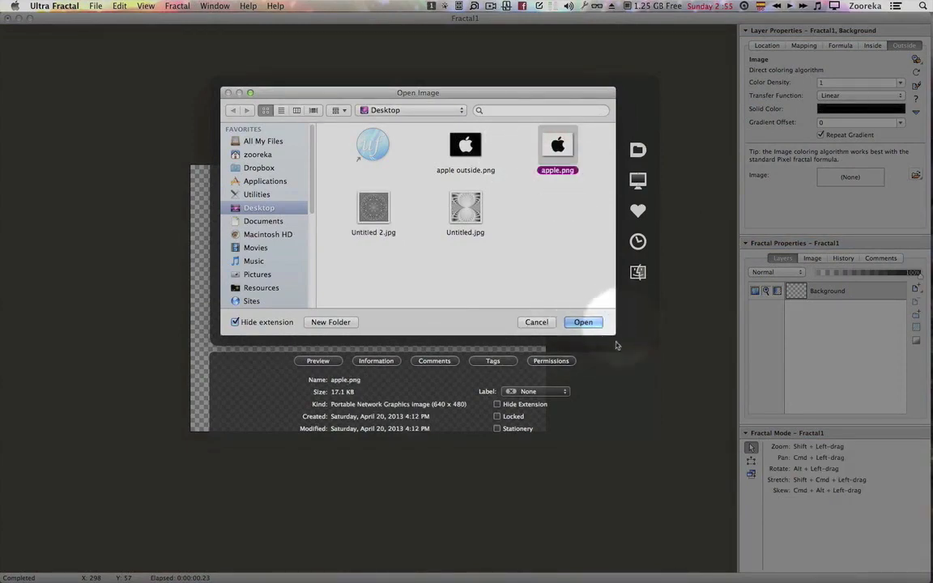
left_click(587, 324)
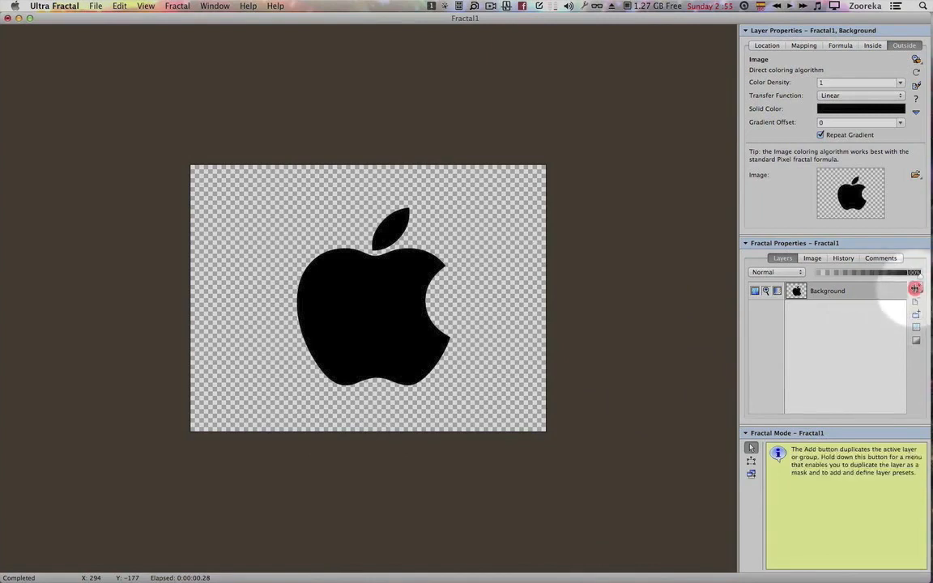
Duplicate the apple layer and load Untitled.jpg from the Desktop as the copy's coloring image.
left_click(914, 289)
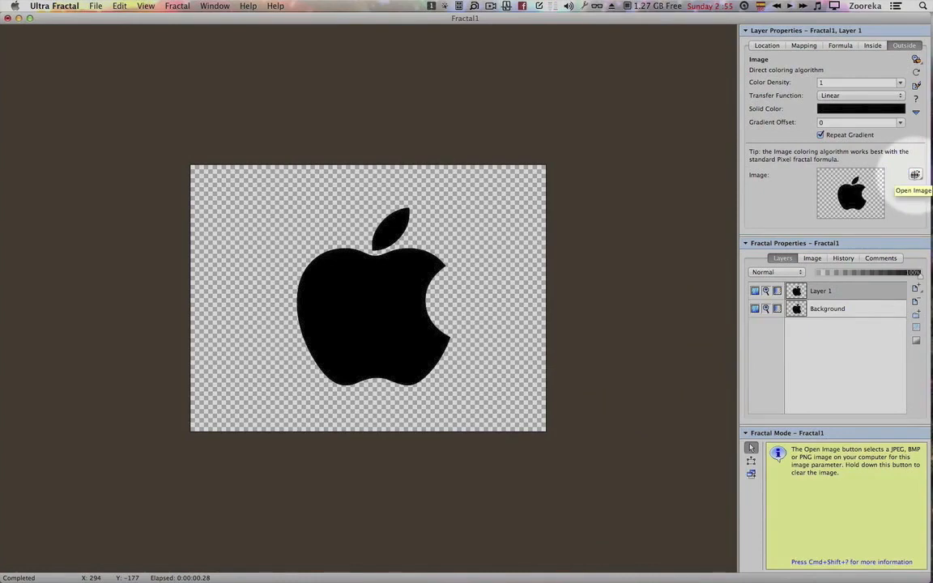
left_click(915, 174)
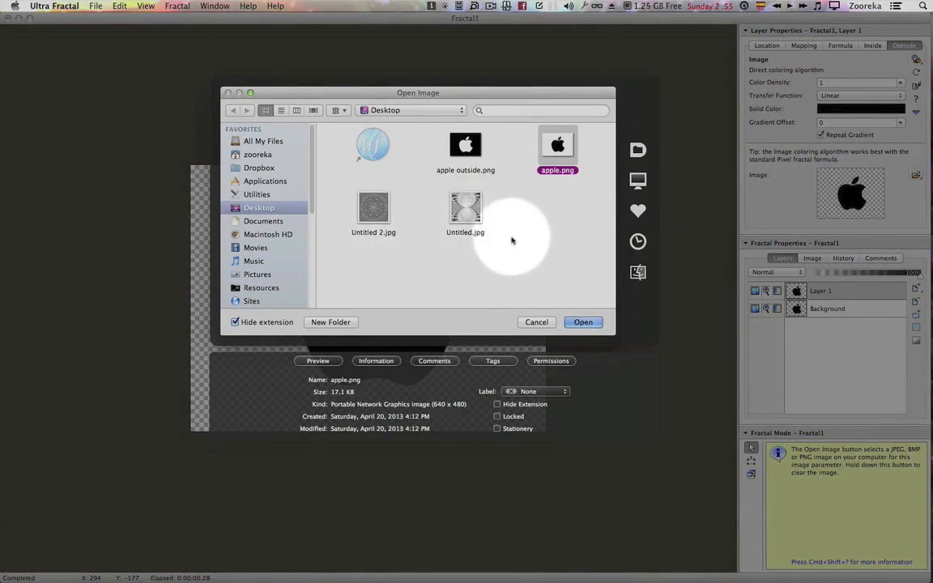
left_click(473, 211)
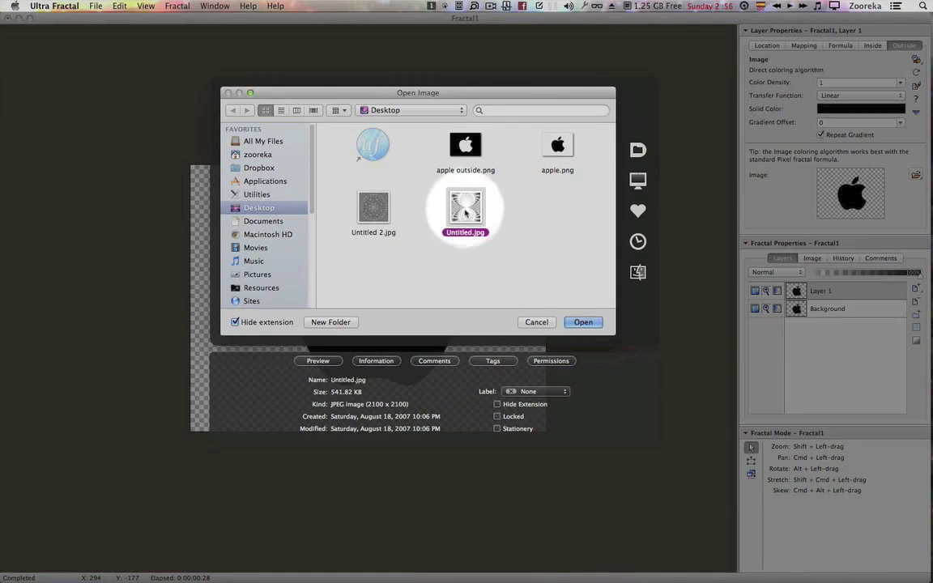
left_click(584, 322)
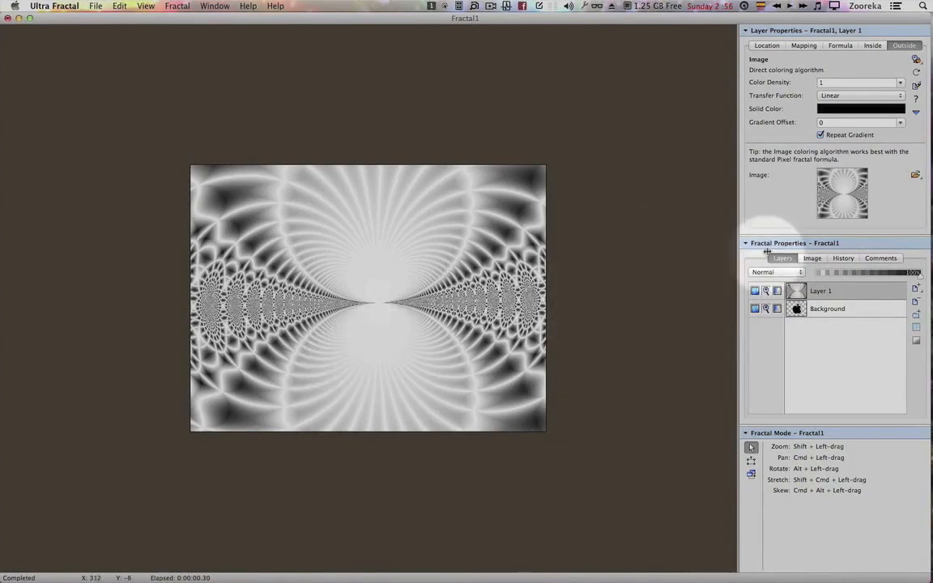
mouse_move(878, 191)
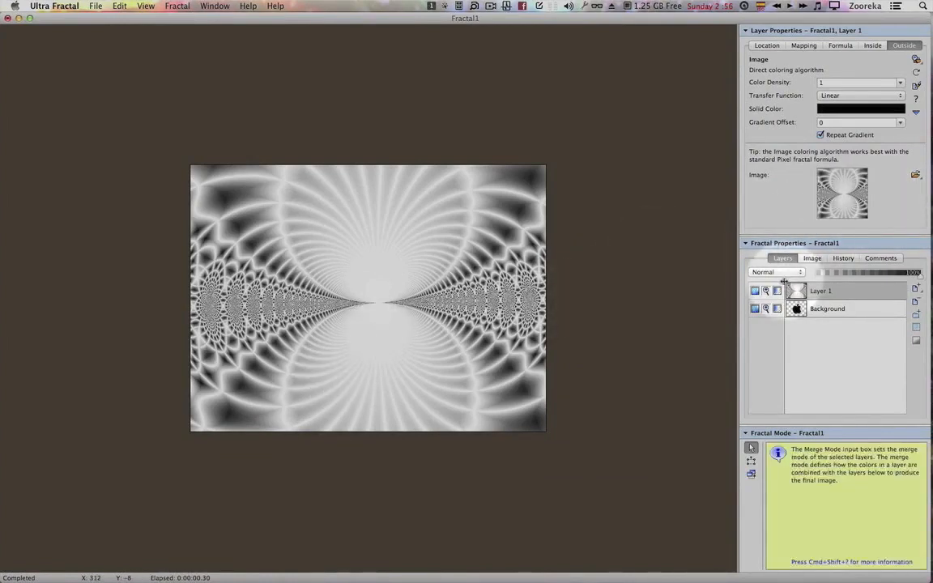
Turn off editing for every layer except Layer 1.
mouse_move(775, 294)
key("shift")
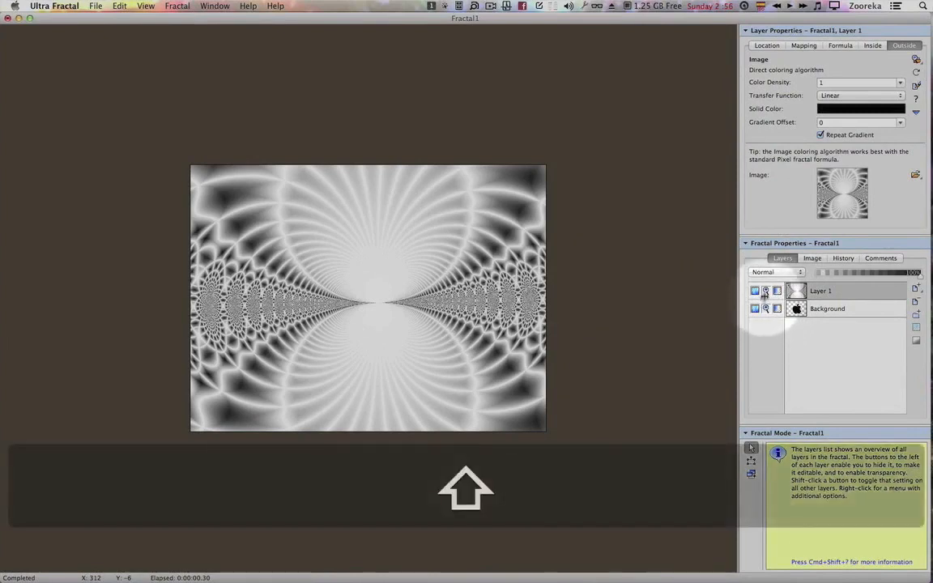
left_click(765, 292, "shift")
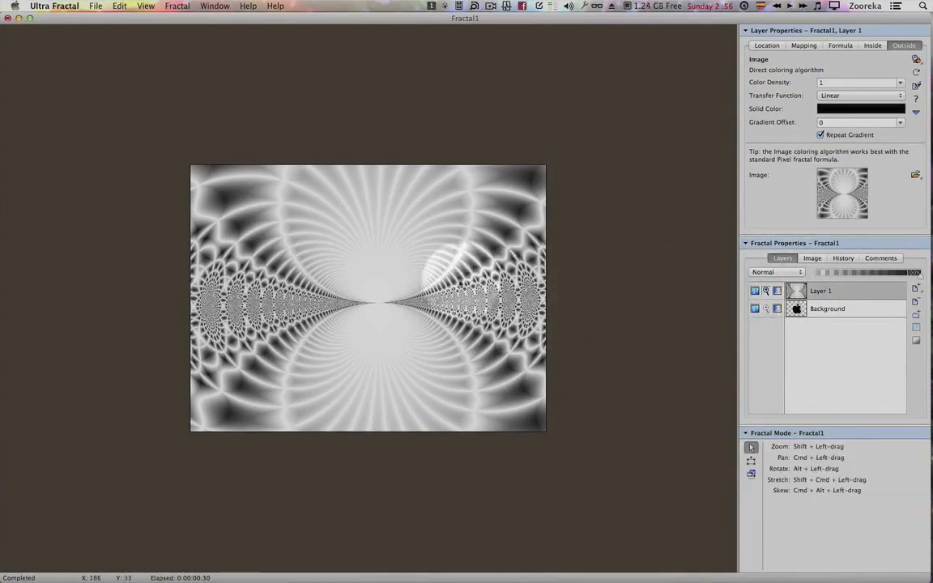
Try zooming Layer 1's image out and back in over the apple, and undo both zooms.
key("shift")
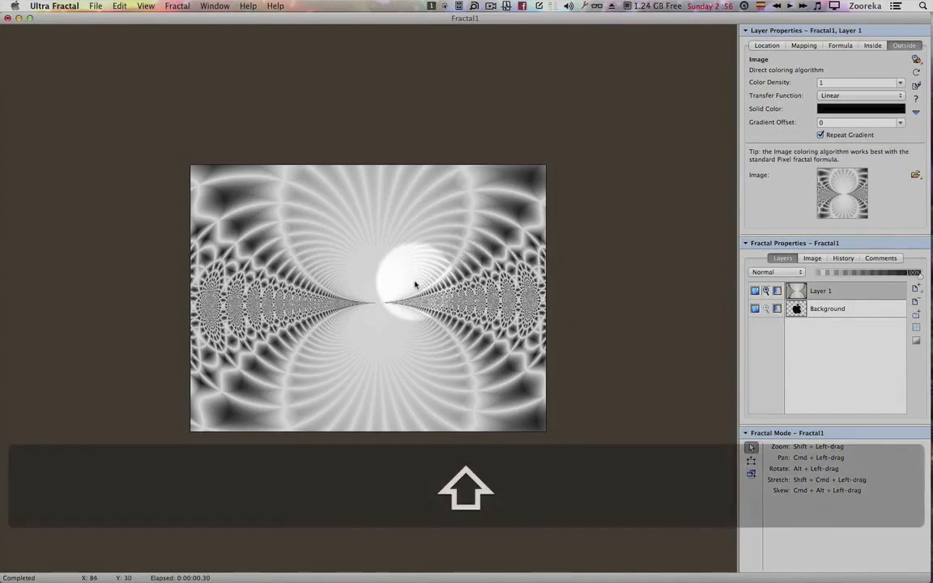
left_click_drag(415, 283, 368, 336)
key("shift")
left_click_drag(440, 290, 513, 209)
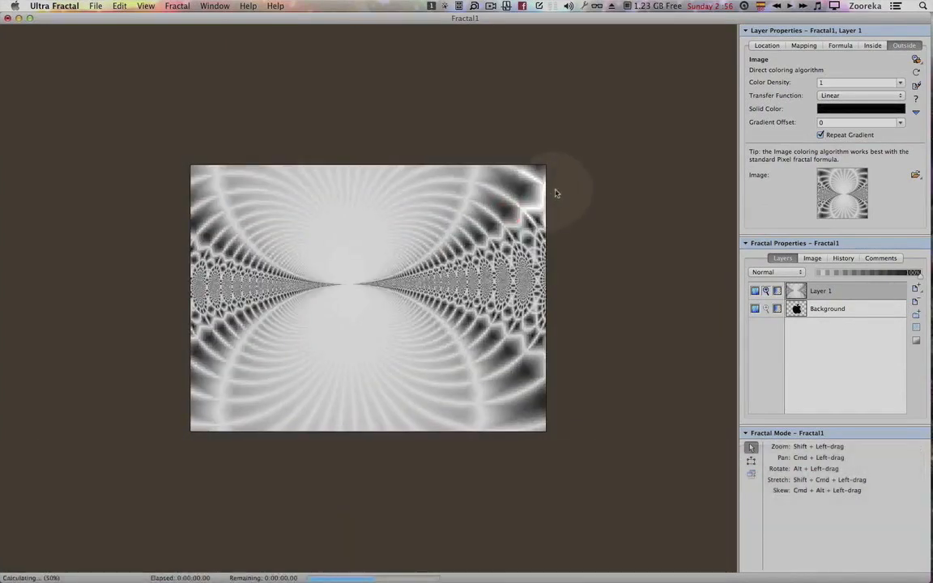
key("super+z")
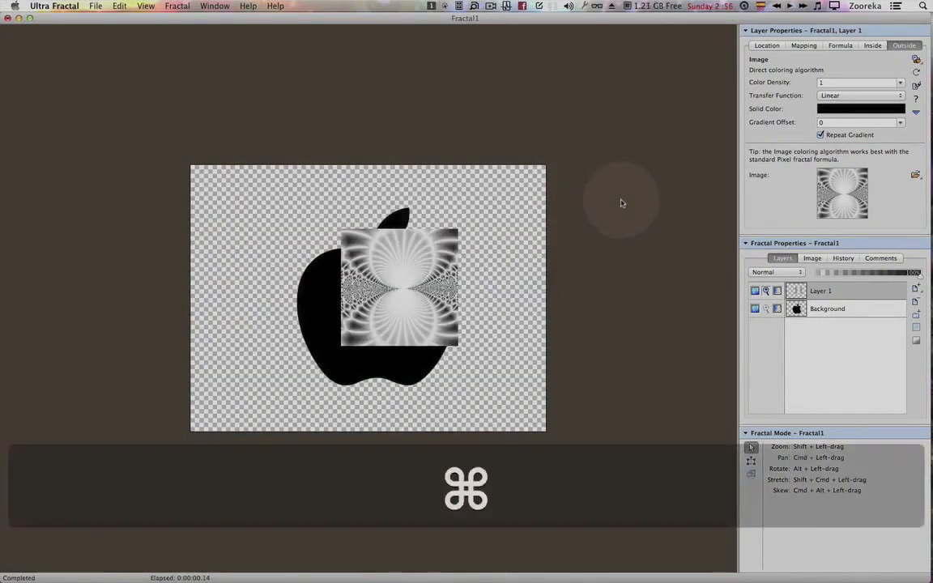
key("super+z")
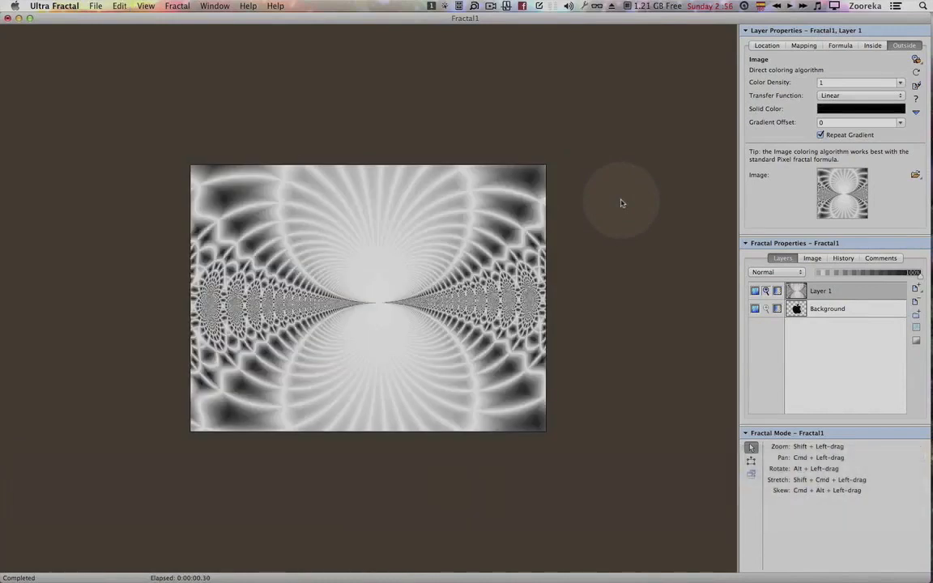
Turn the Background apple layer into a mask for Layer 1.
mouse_move(804, 292)
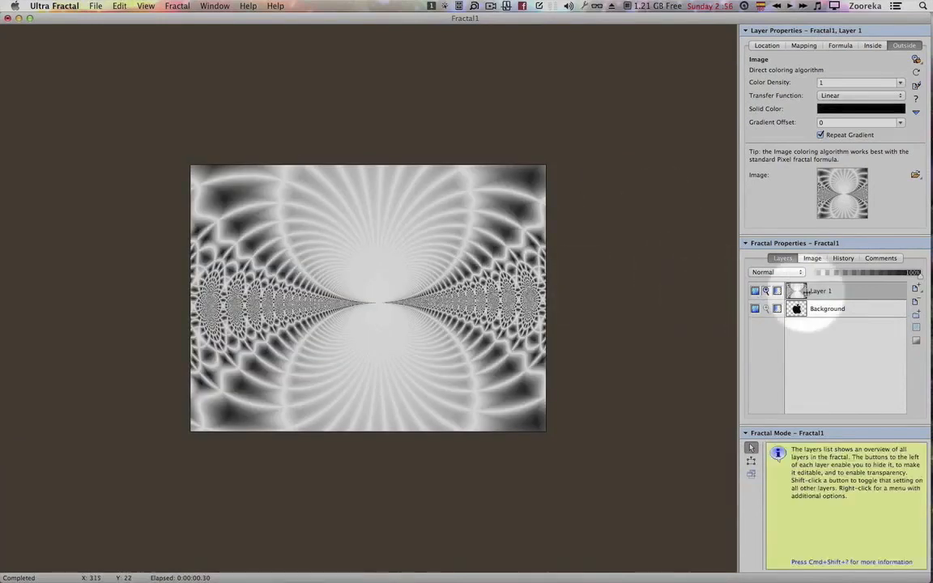
left_click(848, 310)
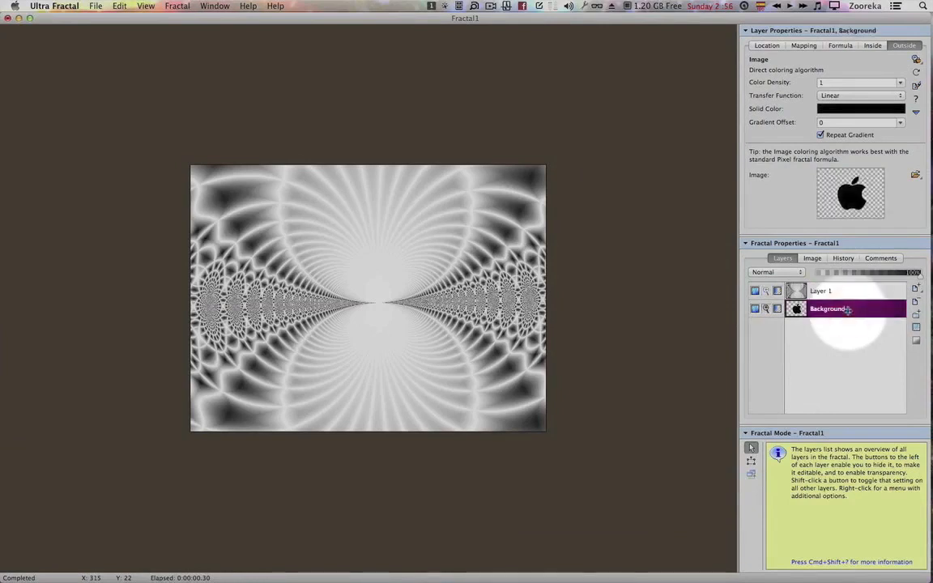
left_click(916, 327)
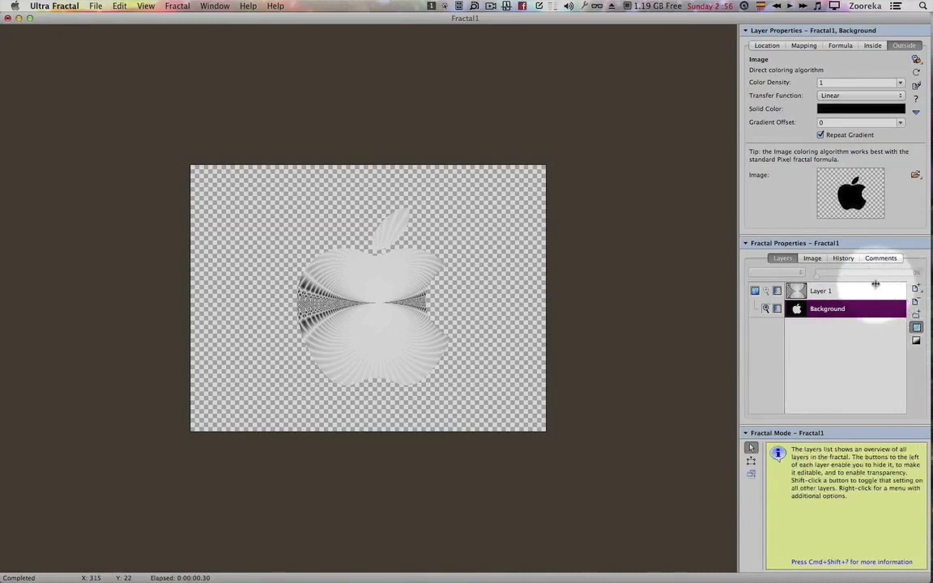
Rename Layer 1, the masked layer with the Untitled.jpg image, as "inside Texture".
left_click(877, 289)
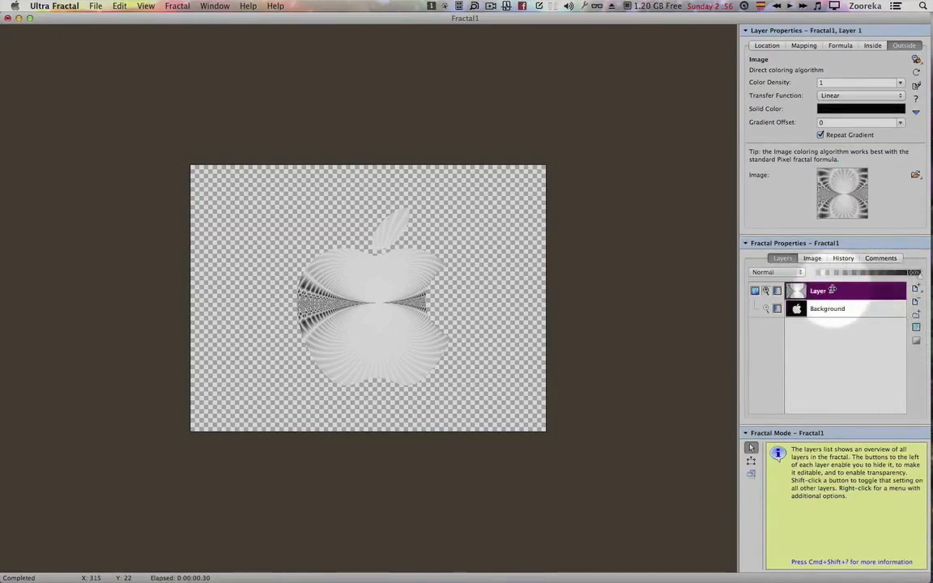
right_click(830, 290)
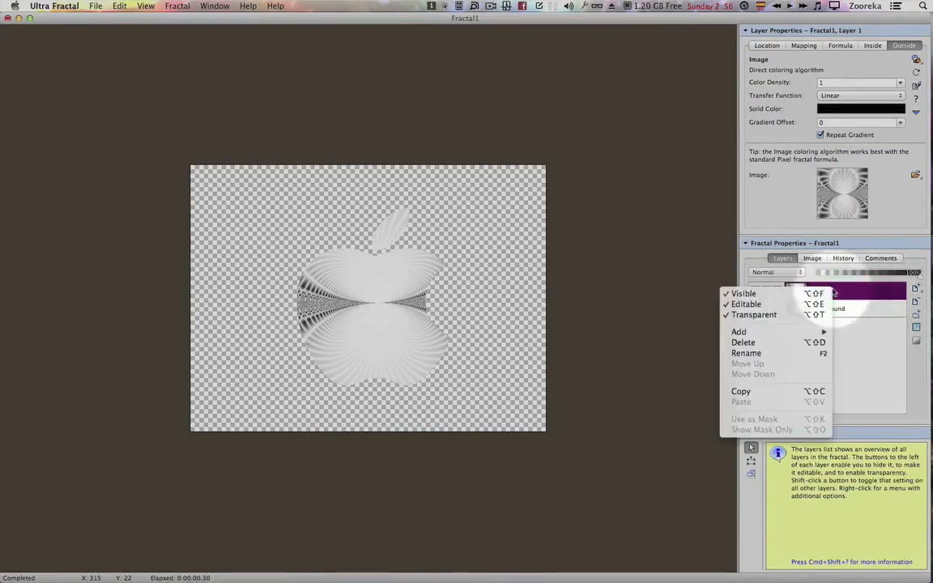
left_click(761, 353)
type("Nnside Tex")
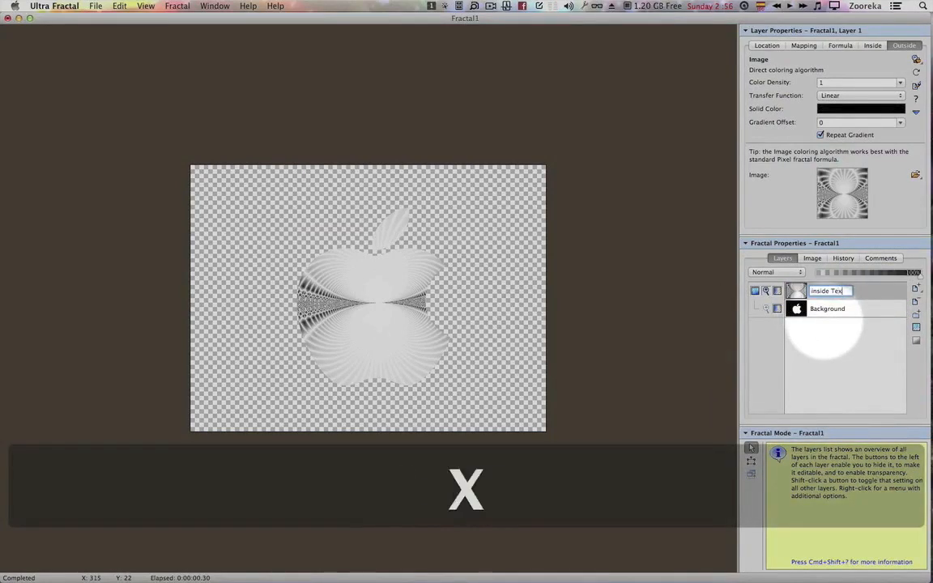
type("ture")
key("Return")
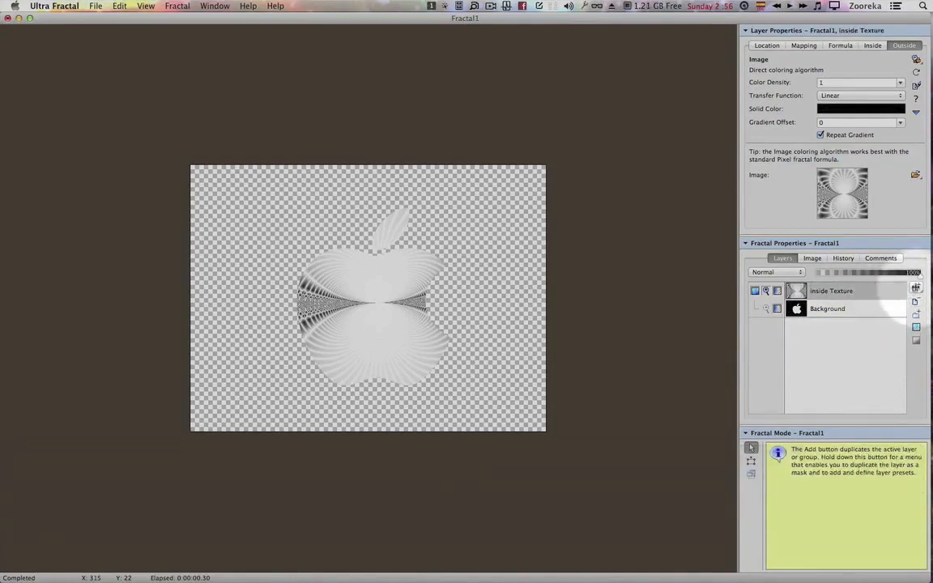
Duplicate the inside Texture layer and load apple outside.png from the Desktop as the copy's coloring image.
left_click(916, 290)
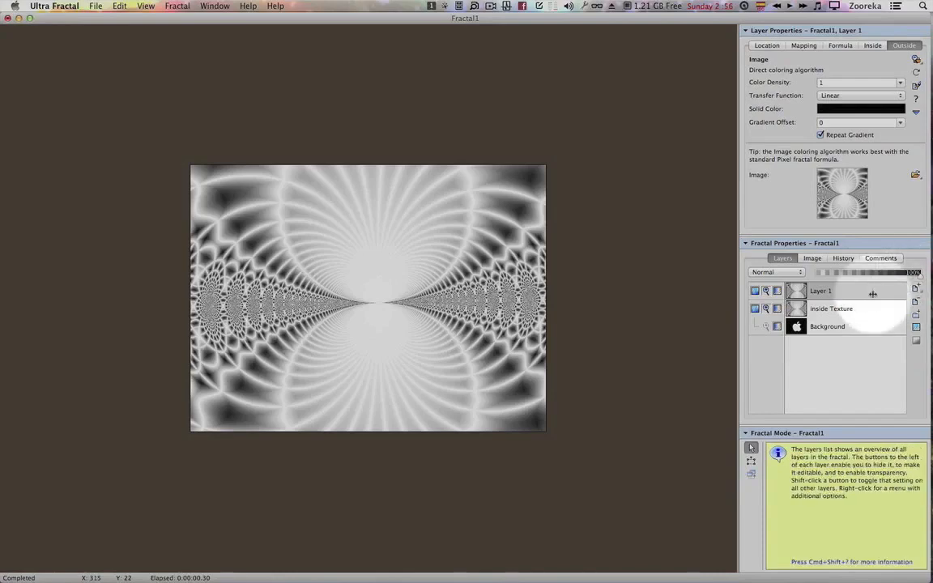
left_click(872, 294)
left_click(915, 176)
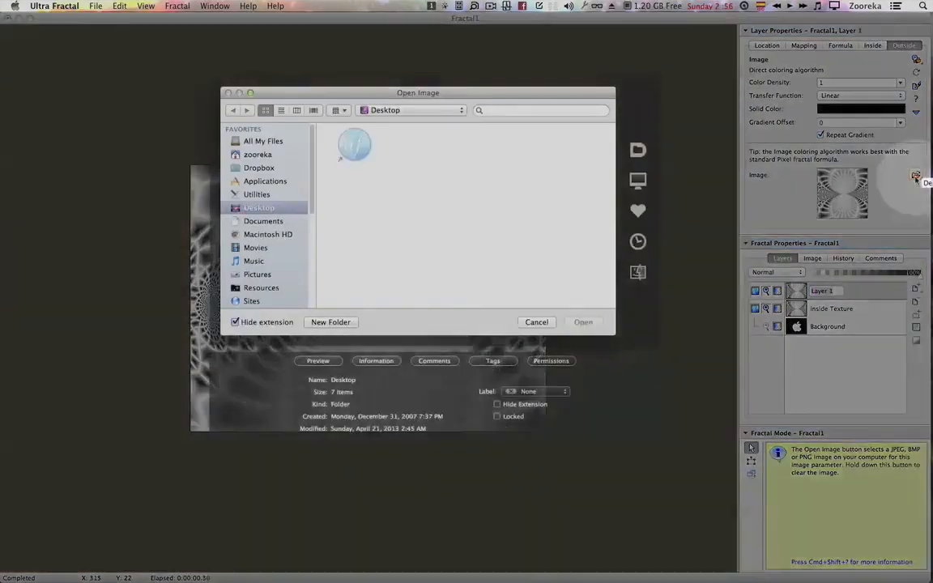
left_click(467, 147)
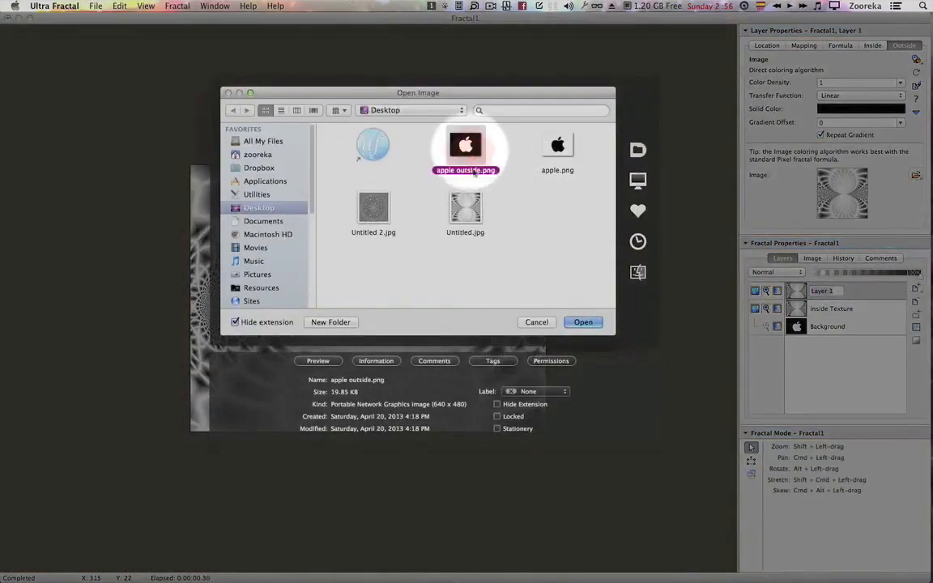
left_click(583, 321)
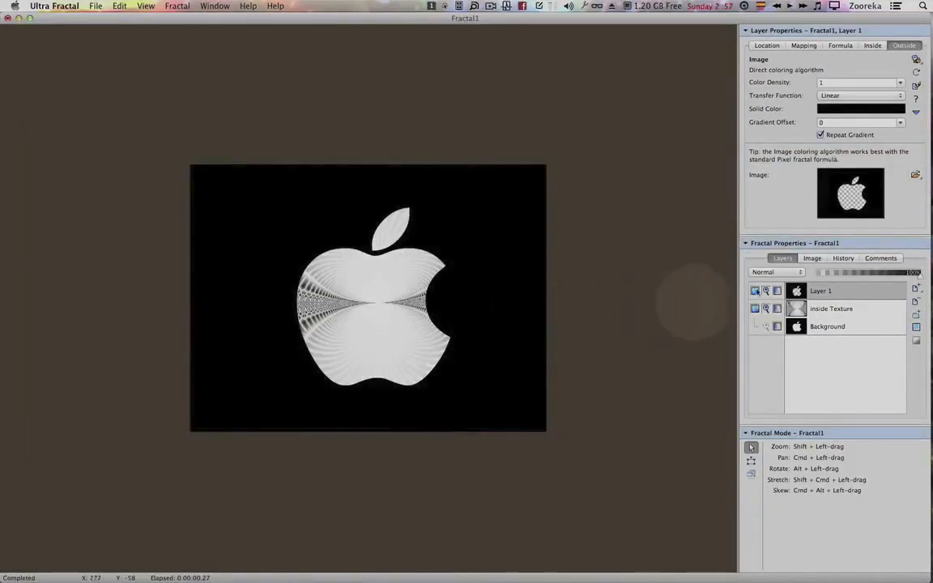
Duplicate the apple outside.png layer and name the copy "Mask Outside".
left_click(850, 340)
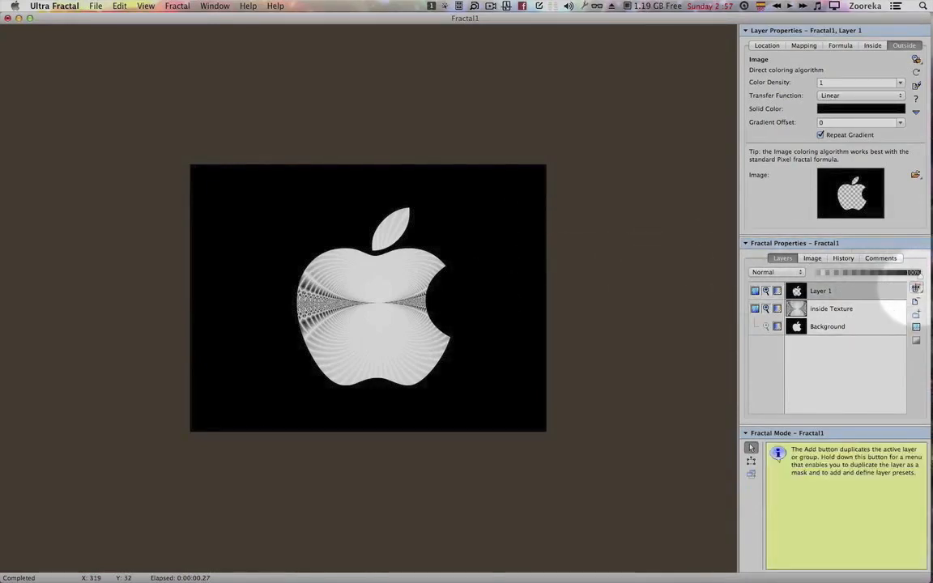
left_click(916, 288)
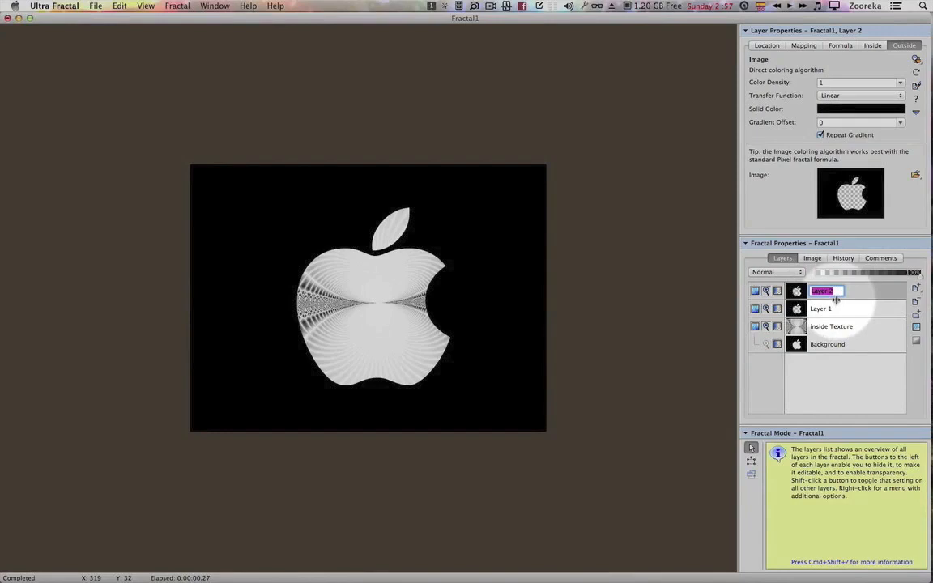
type("Mask")
key("Return")
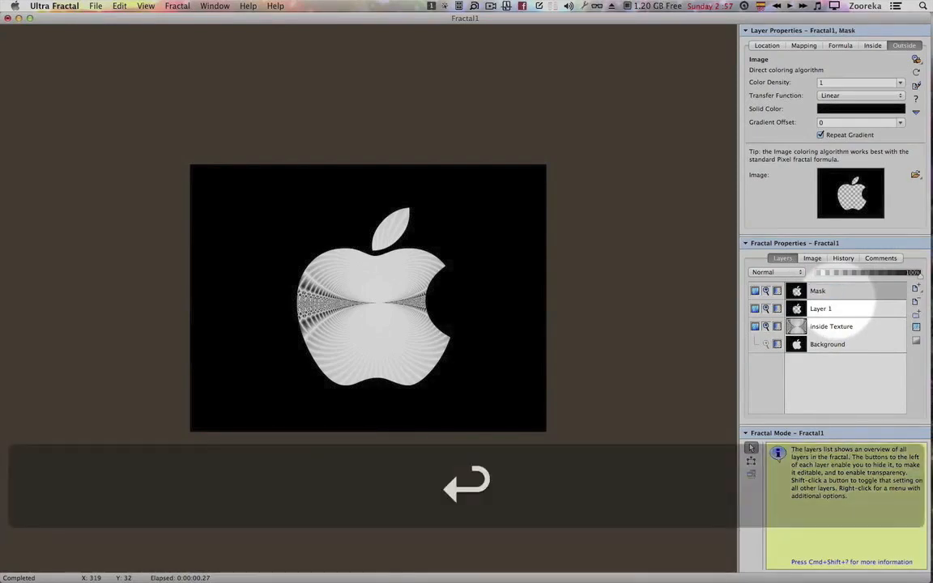
double_click(819, 290)
right_click(831, 289)
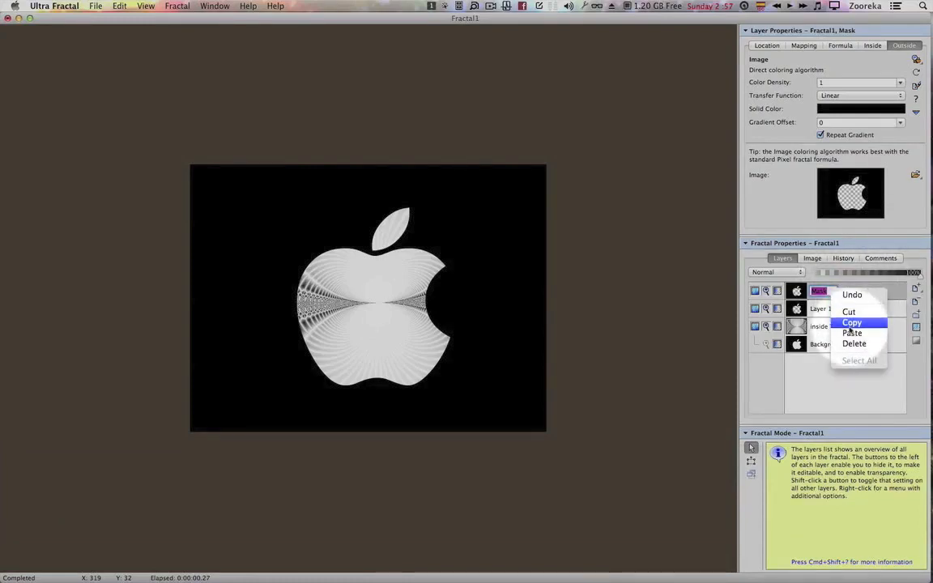
left_click(826, 293)
left_click(838, 292)
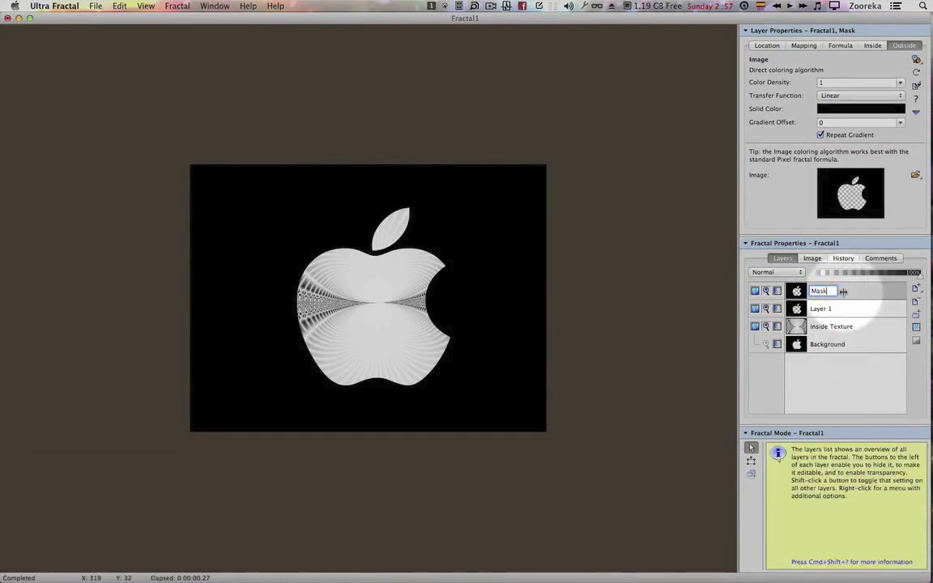
type("Outsi")
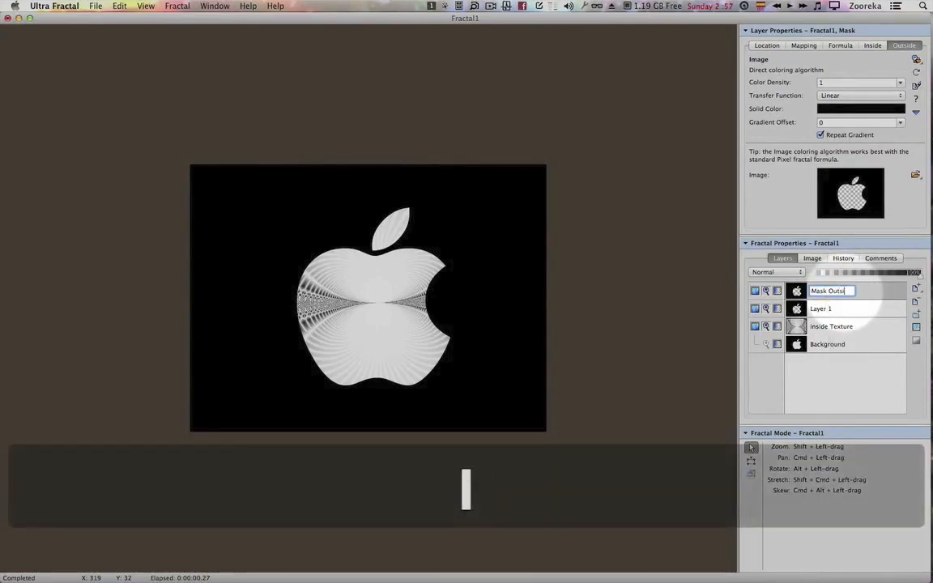
key("Return")
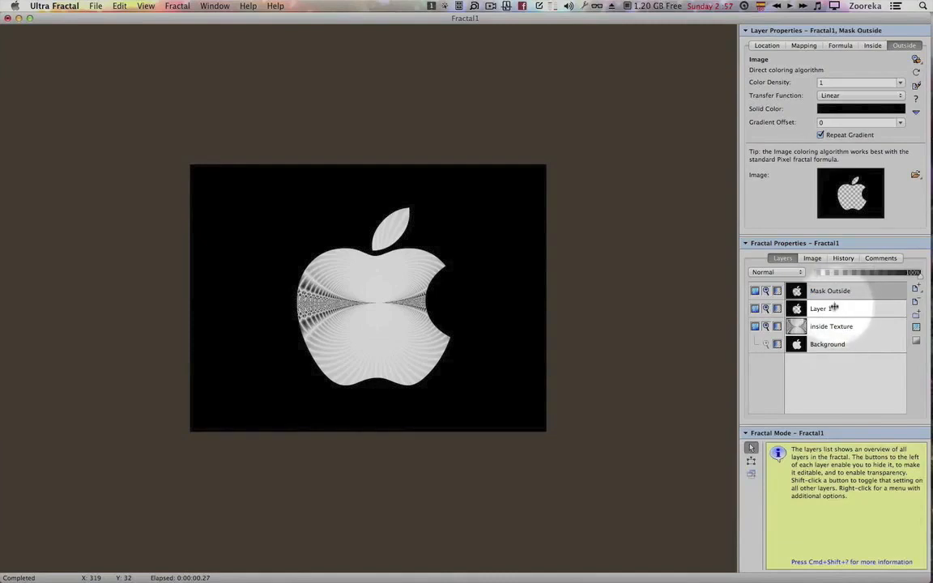
Rename Layer 1, directly below Mask Outside, as "Outside back".
left_click(832, 309)
right_click(833, 308)
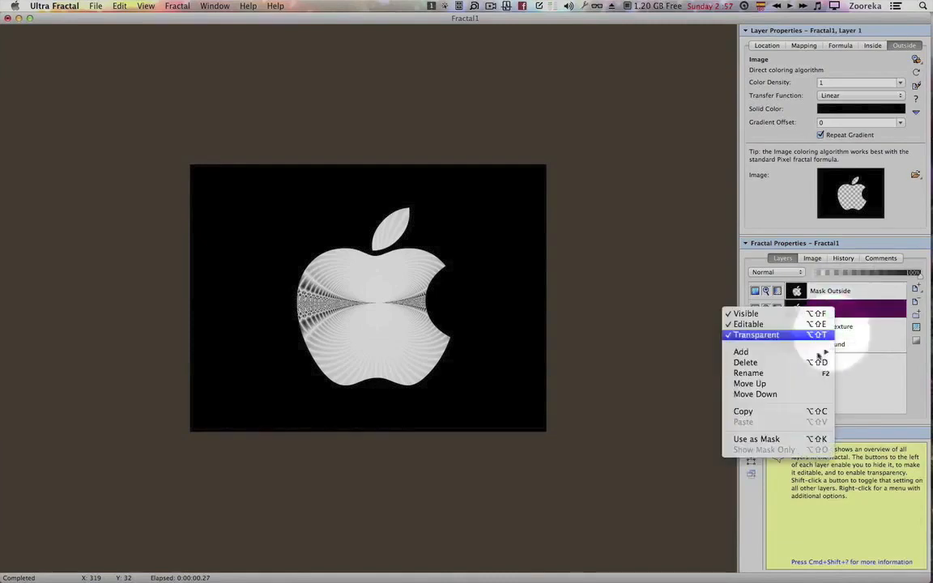
left_click(749, 373)
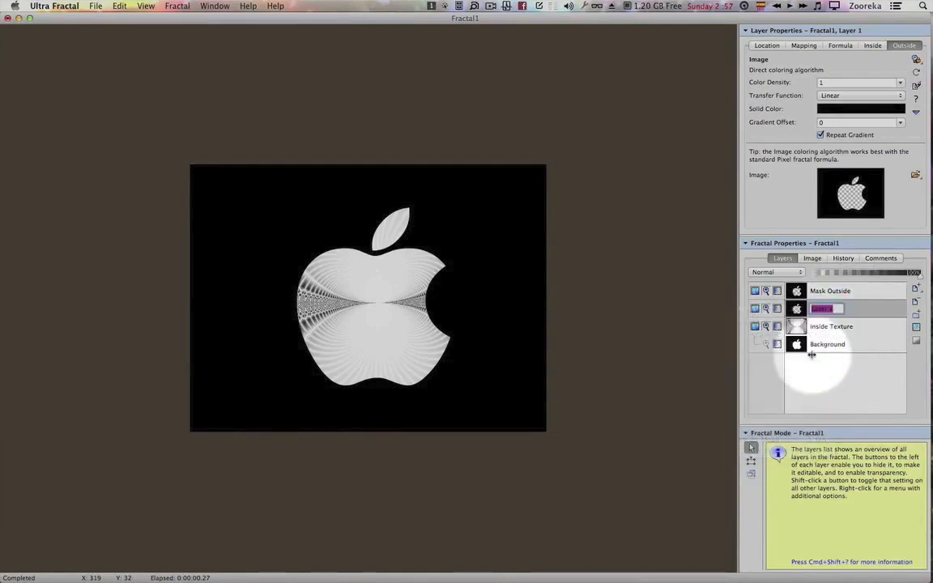
type("Outside bac")
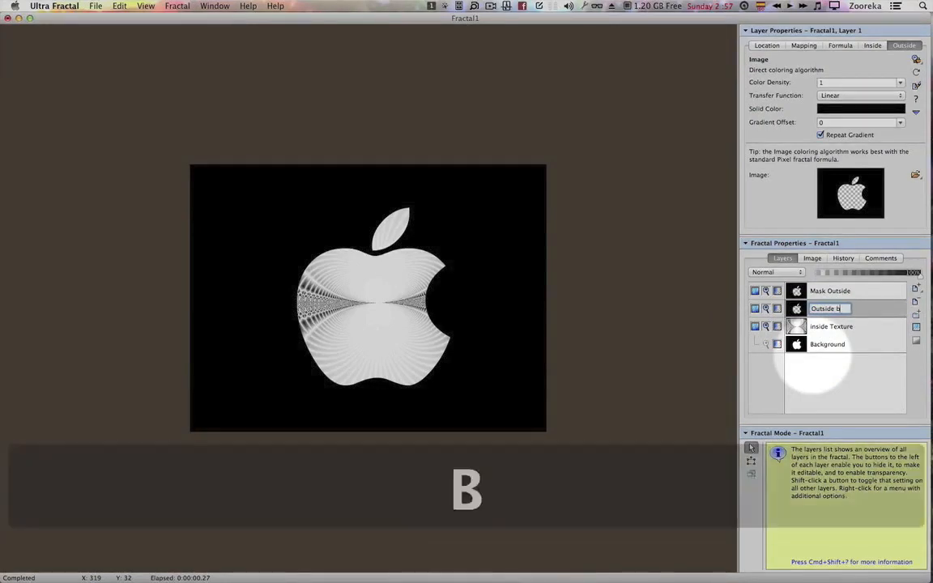
key("Return")
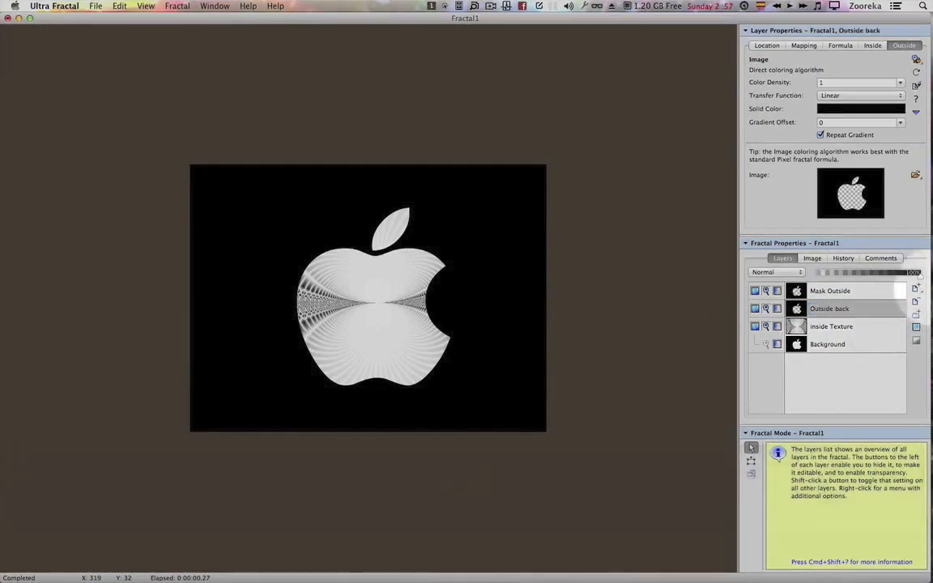
Duplicate the Mask Outside layer and name the copy "Outside Texture".
left_click(860, 290)
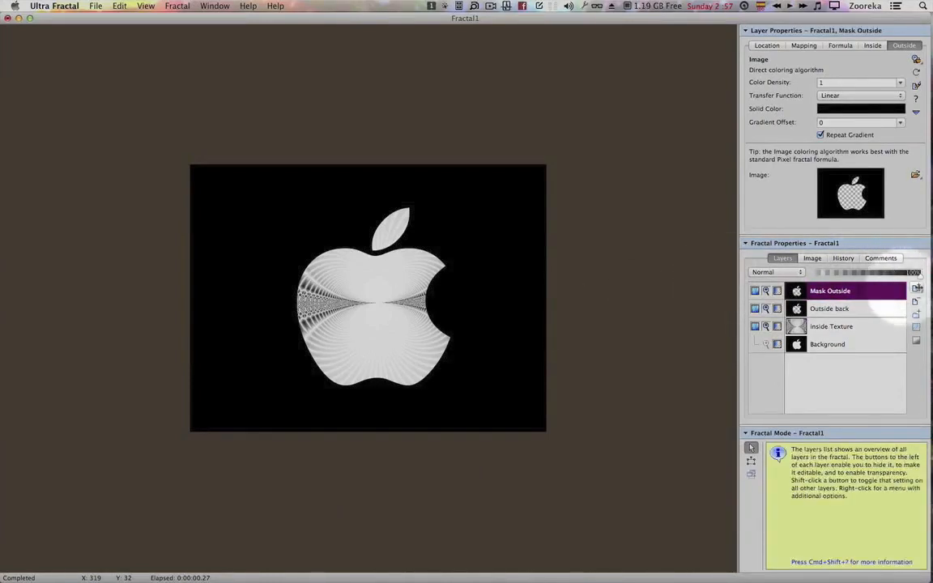
left_click(916, 290)
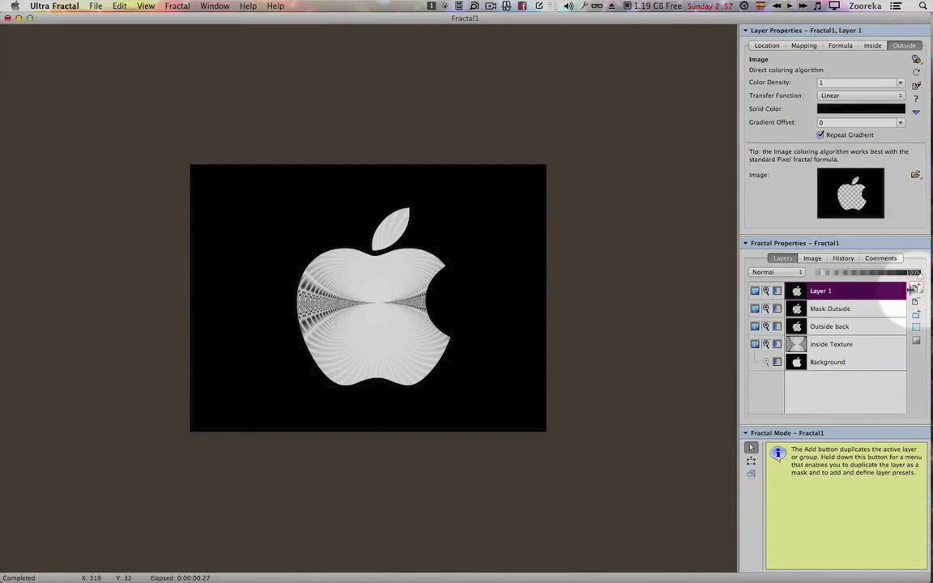
right_click(848, 301)
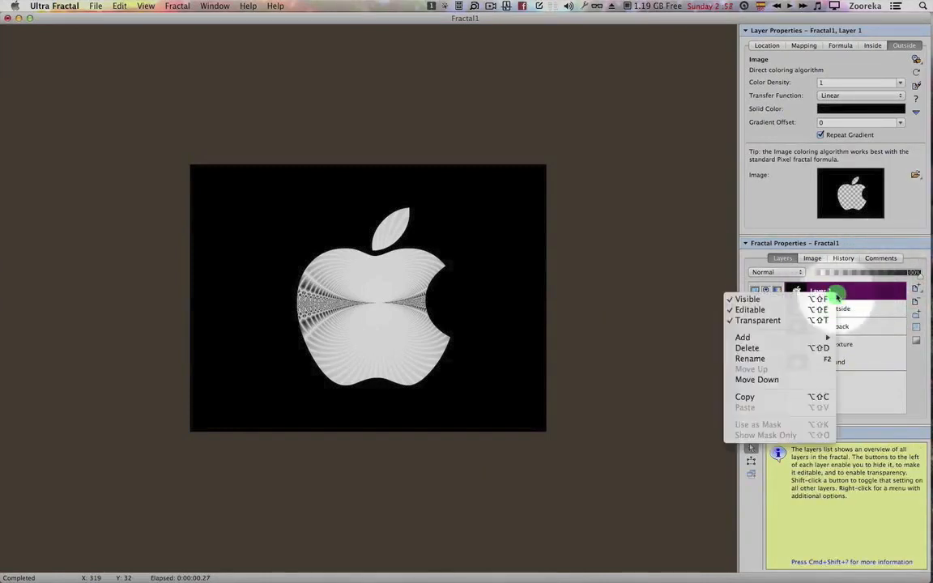
left_click(774, 327)
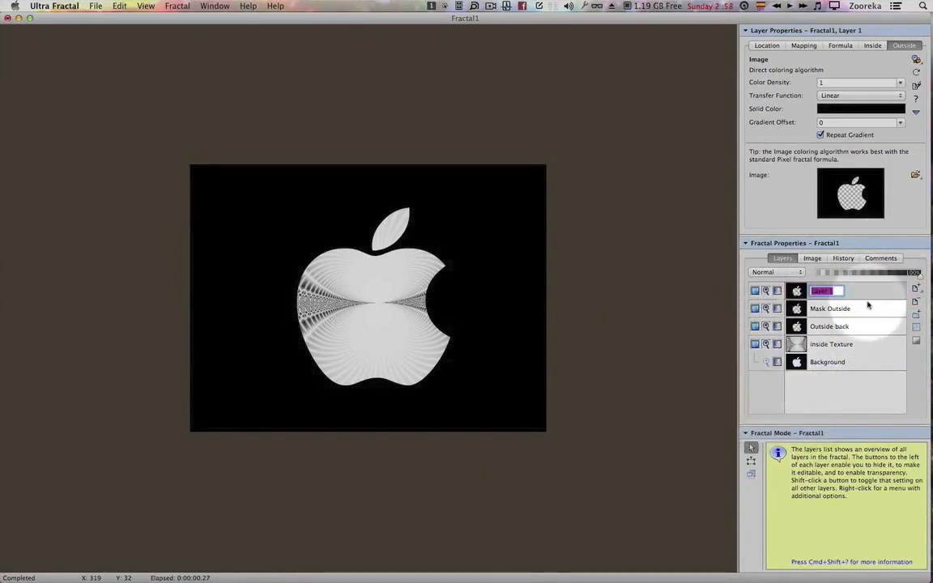
type("Outside Text")
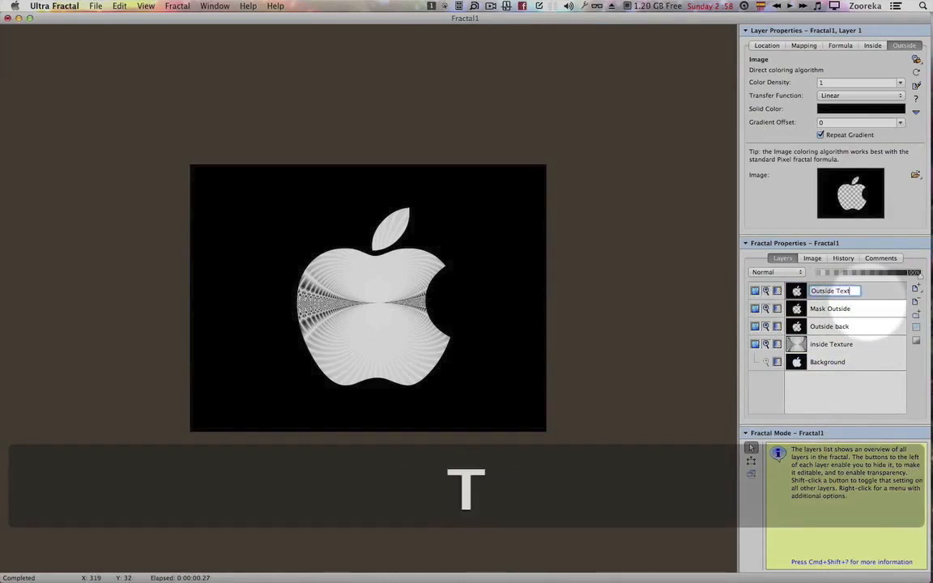
type("ure")
key("Return")
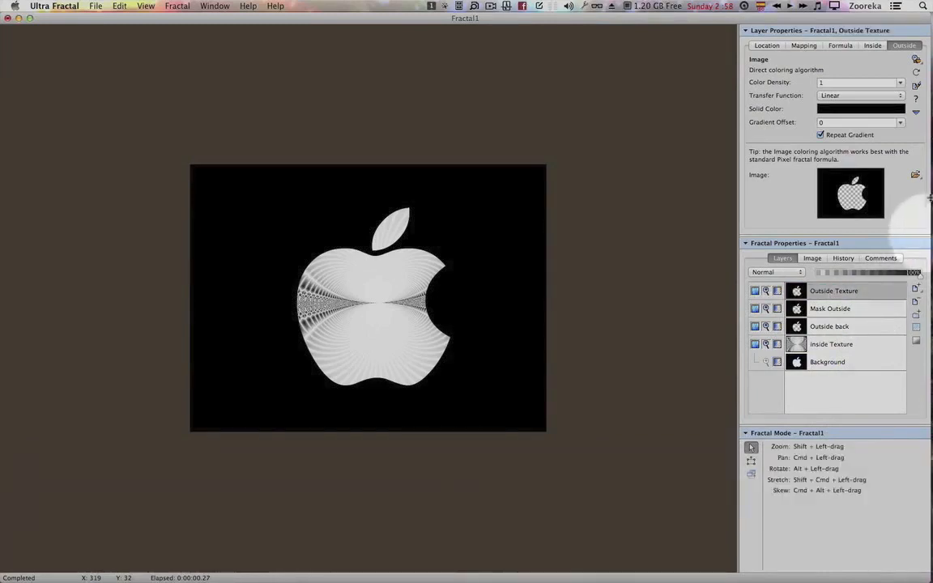
Load Untitled 2.jpg from the Desktop as the Outside Texture layer's coloring image.
left_click(916, 176)
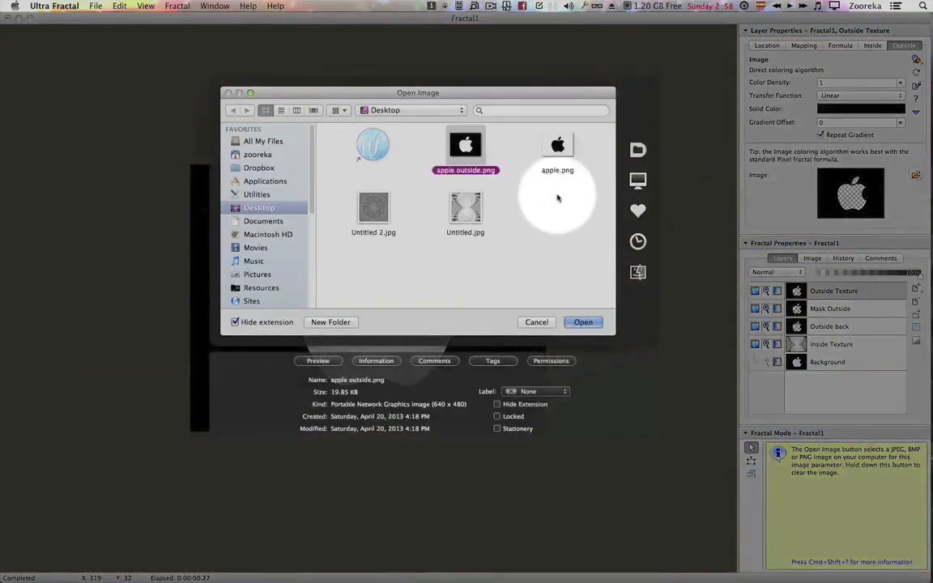
left_click(377, 210)
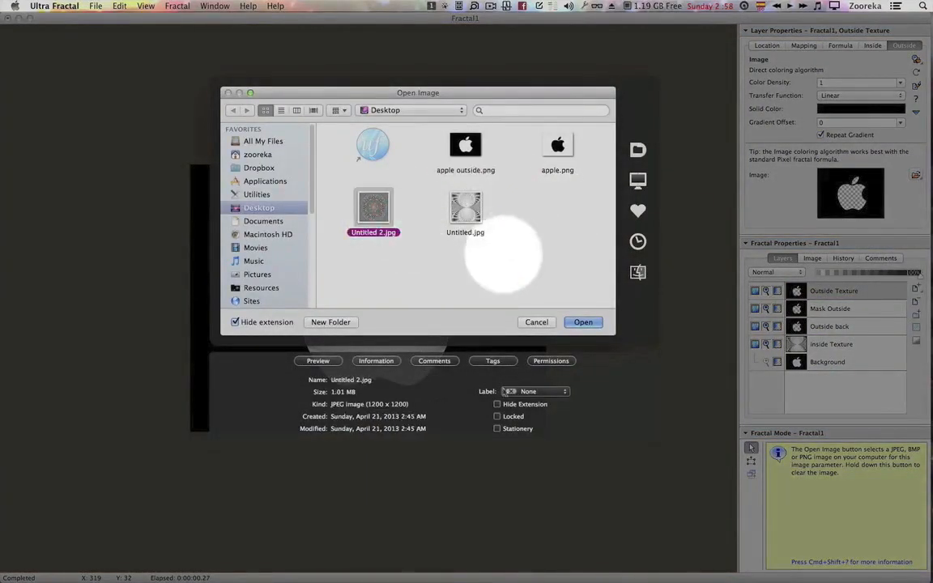
left_click(582, 324)
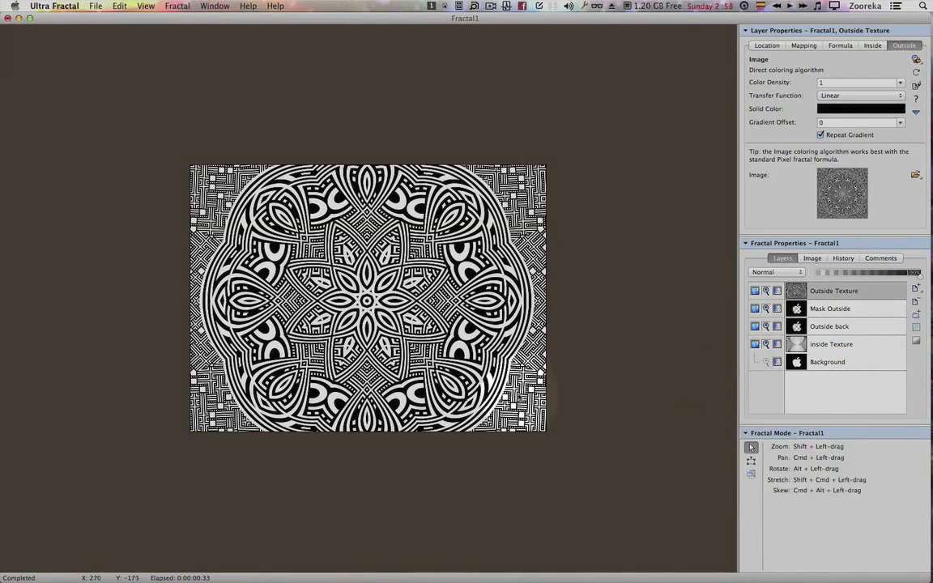
left_click(850, 313)
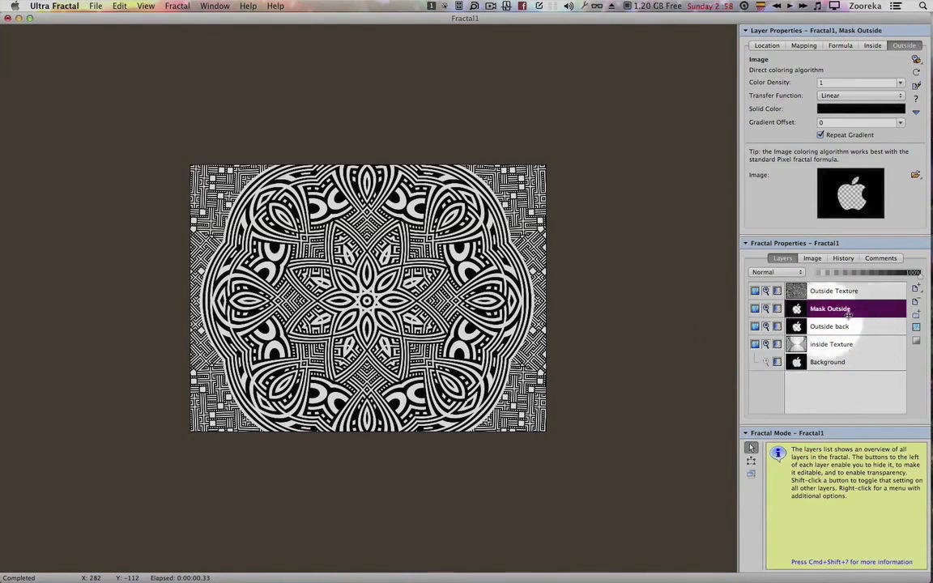
left_click(916, 328)
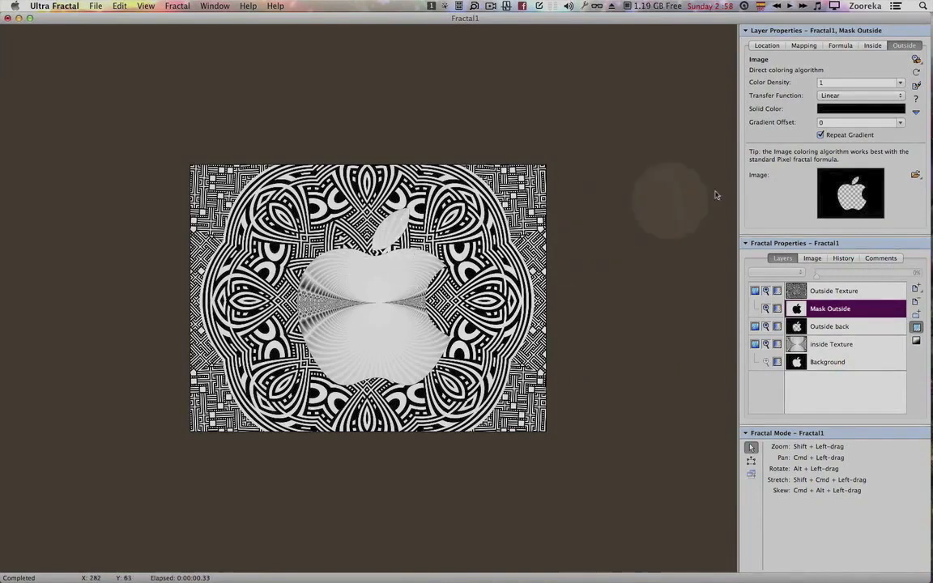
key("F4")
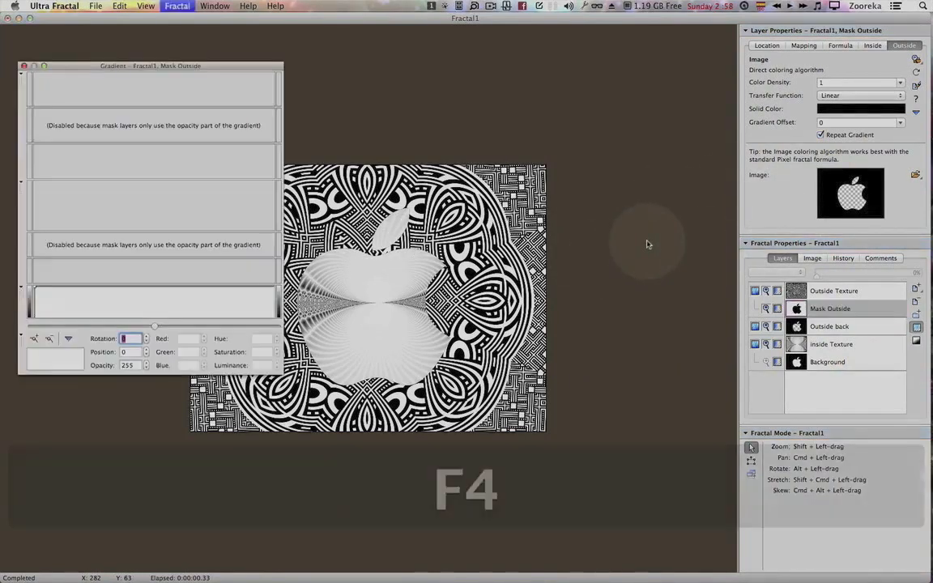
right_click(195, 307)
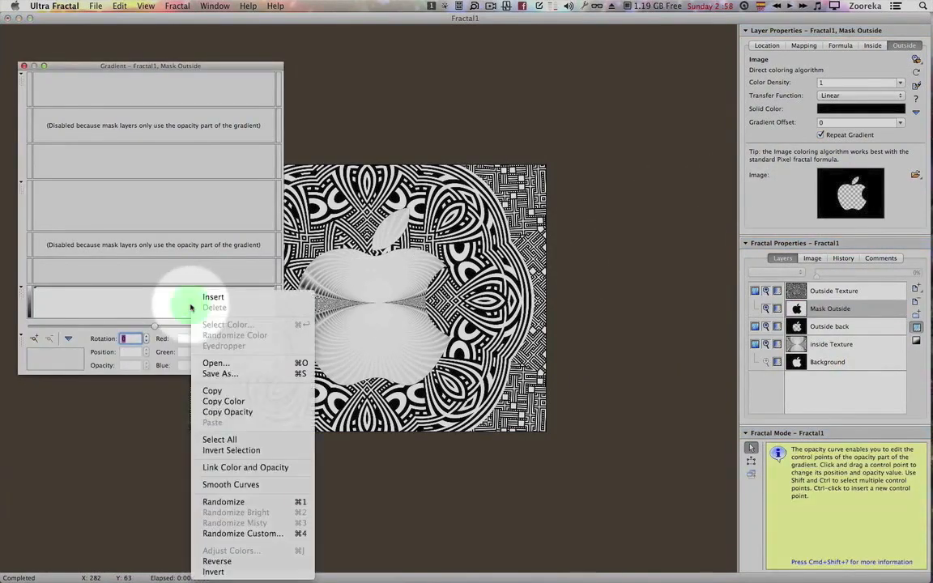
left_click(826, 290)
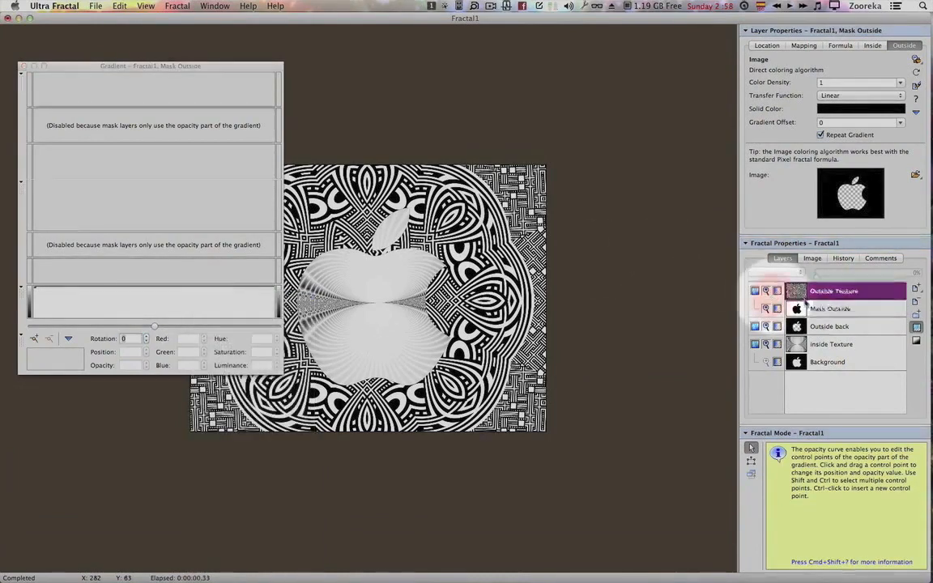
left_click(850, 308)
left_click(918, 327)
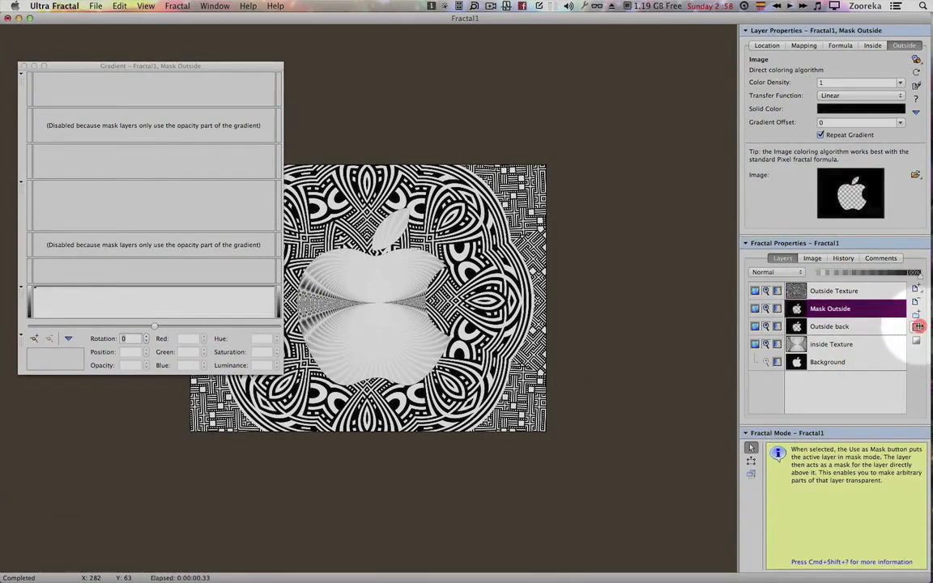
Rotate the Mask Outside layer's gradient to a negative value with only that layer shown, and make all layers visible again.
left_click(755, 309, "shift")
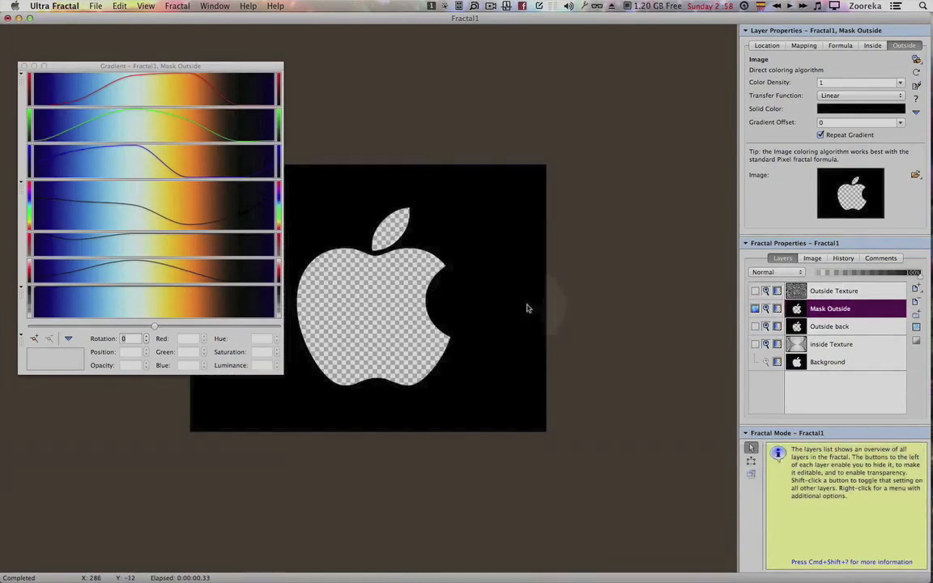
left_click(158, 325)
left_click_drag(158, 325, 99, 325)
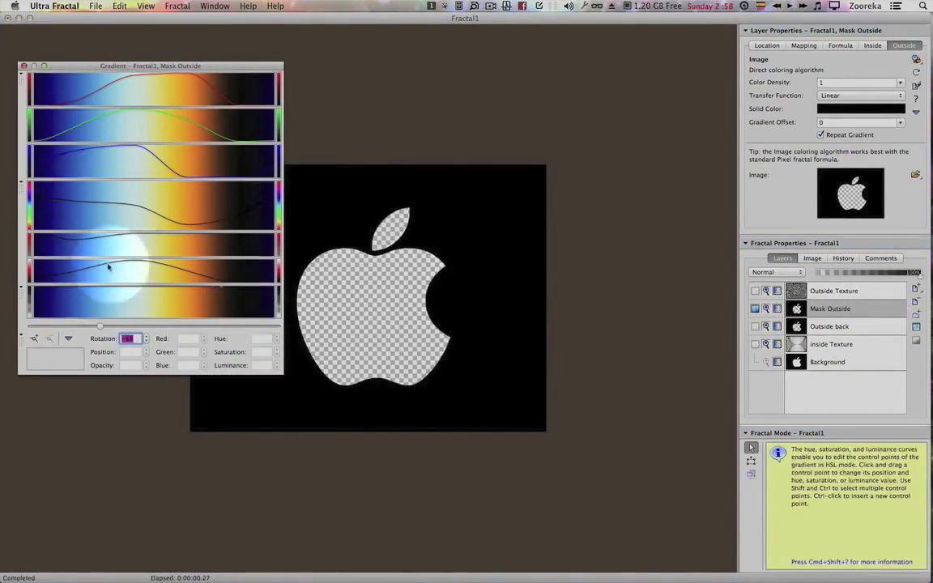
left_click(23, 65)
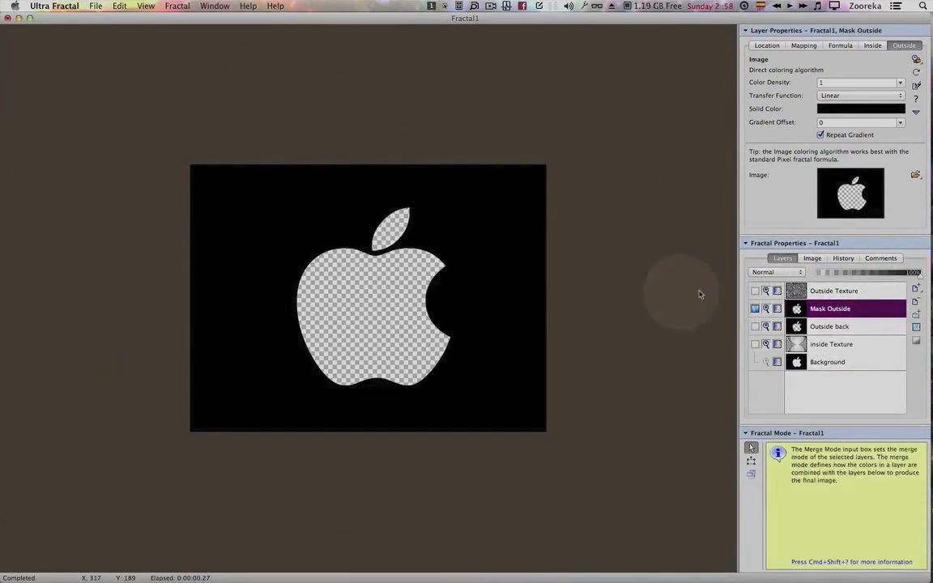
left_click(755, 309, "shift")
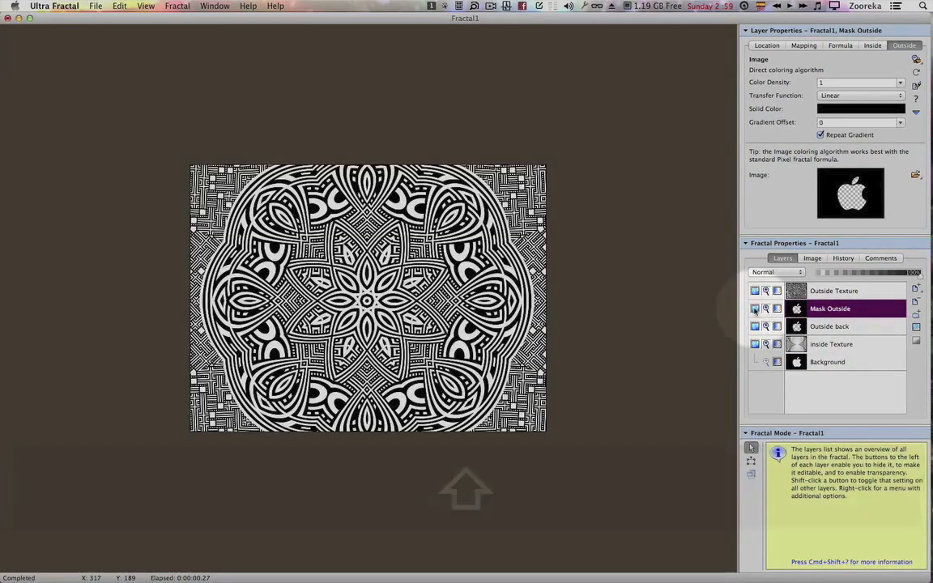
Use the Mask Outside layer as a mask for Outside Texture, and lower Outside Texture's opacity to 62%.
right_click(792, 308)
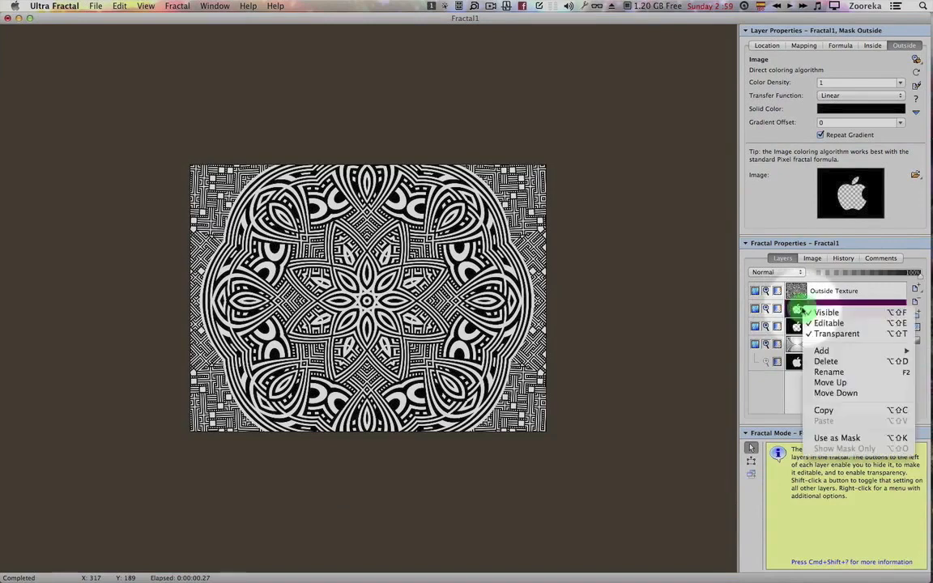
left_click(831, 438)
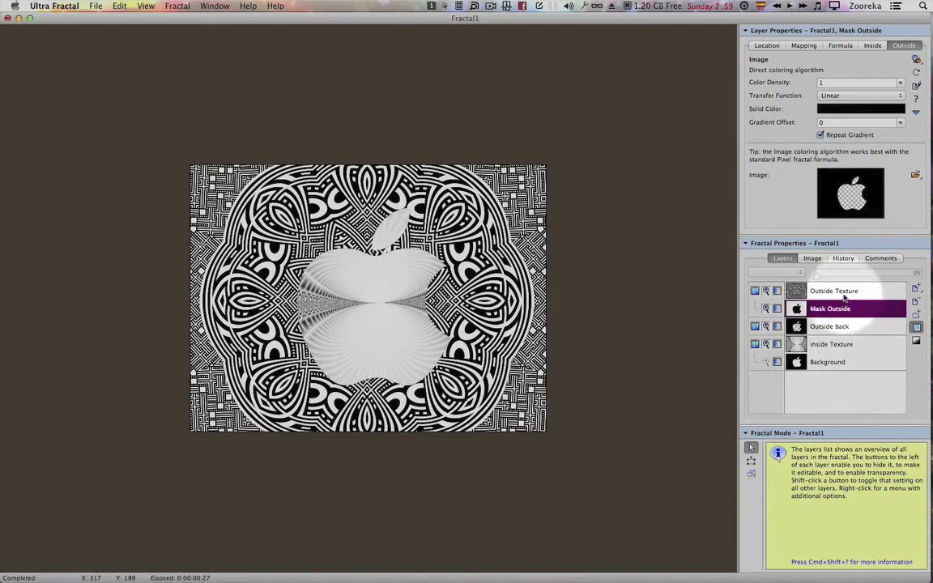
left_click(834, 291)
left_click(862, 275)
left_click_drag(867, 274, 903, 271)
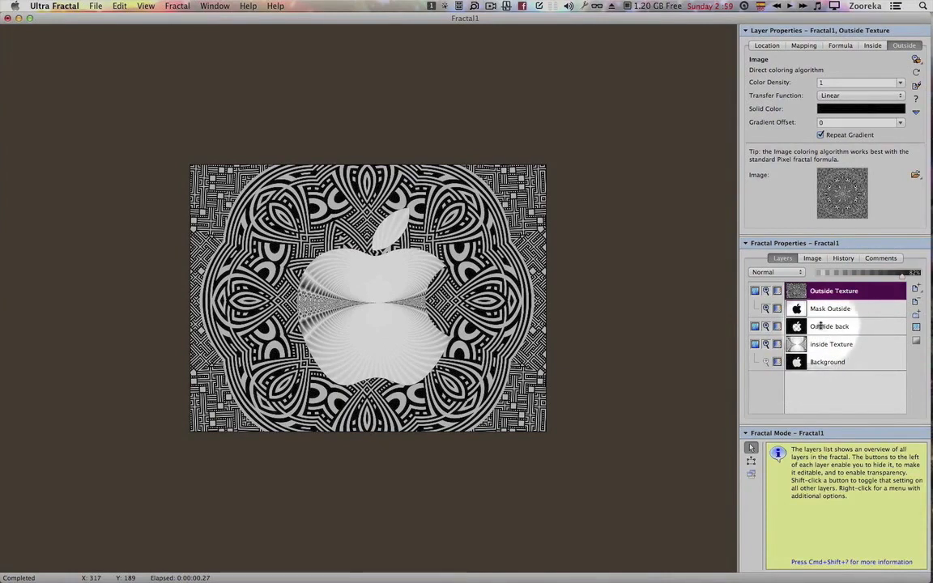
left_click_drag(902, 270, 880, 274)
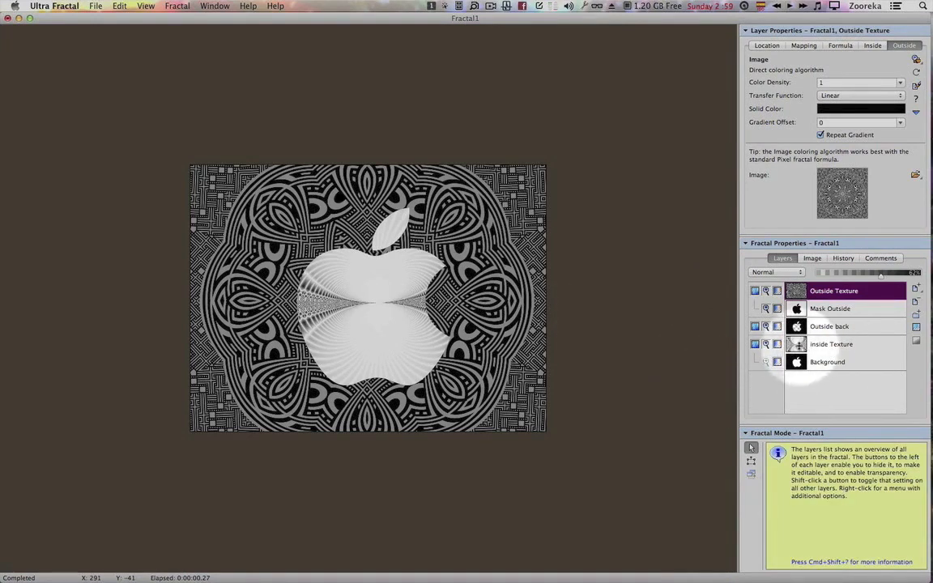
Make only the inside Texture layer editable and pan its pattern slightly toward the apple's center.
left_click(766, 344, "shift")
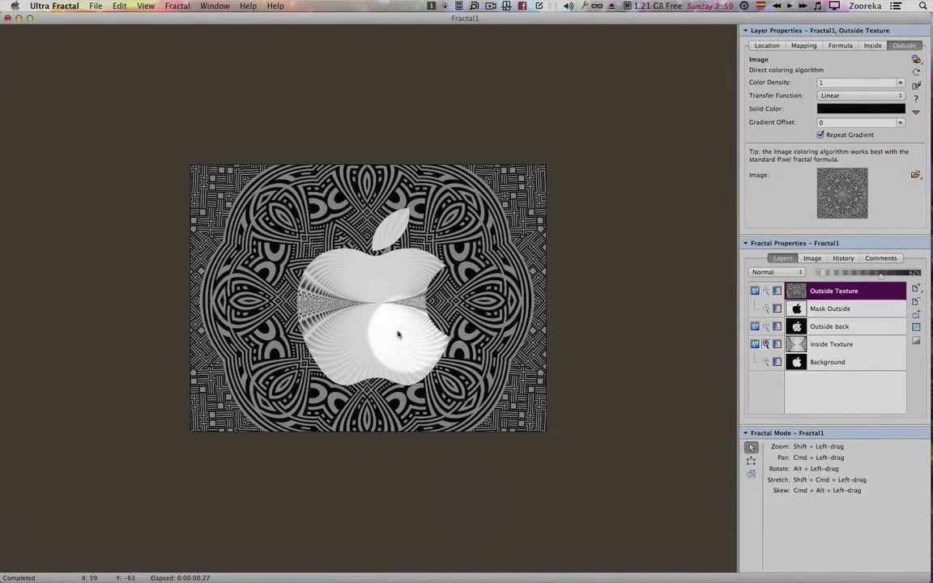
left_click_drag(396, 333, 375, 327)
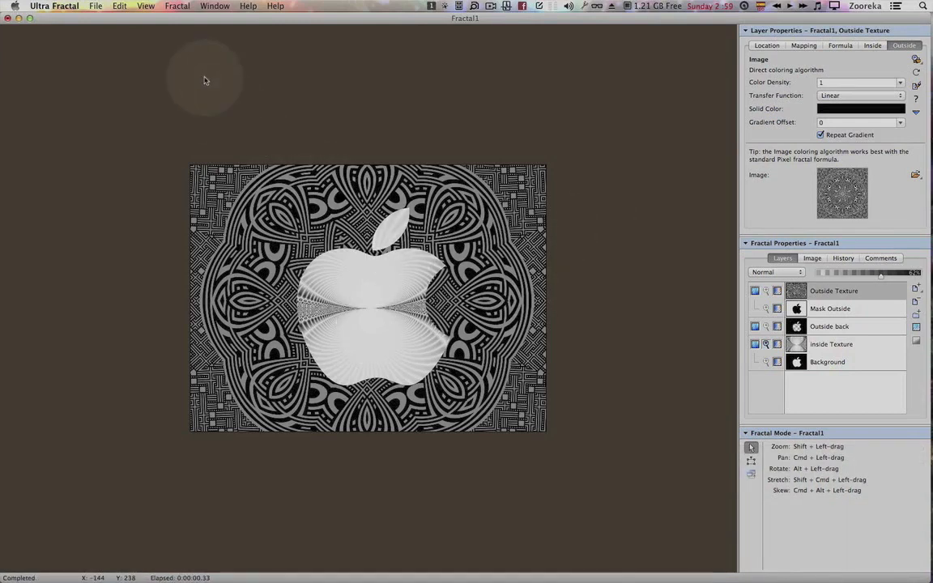
Save the fractal's parameters in Zoo Tutorials.upr with the title "Image Masks".
key("super")
key("super+a")
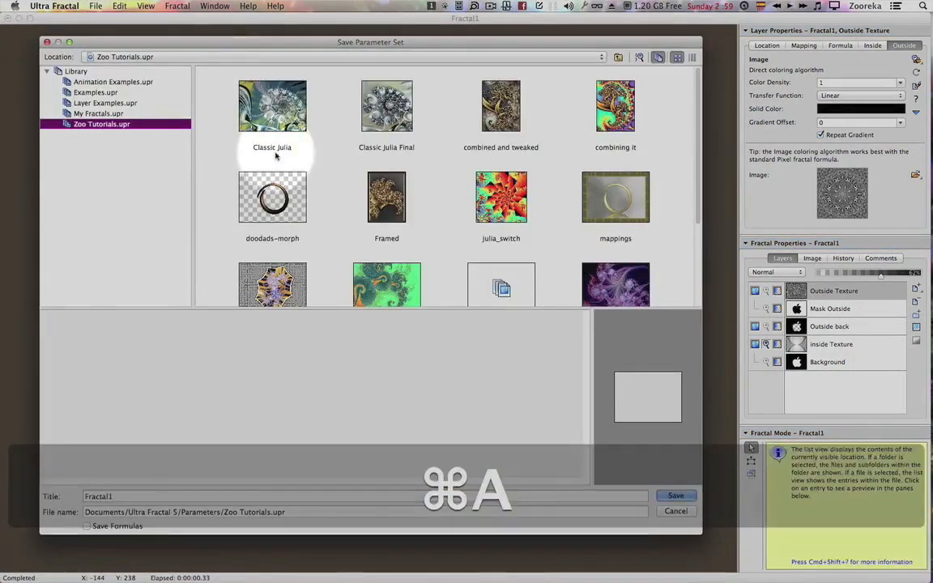
left_click_drag(132, 496, 81, 496)
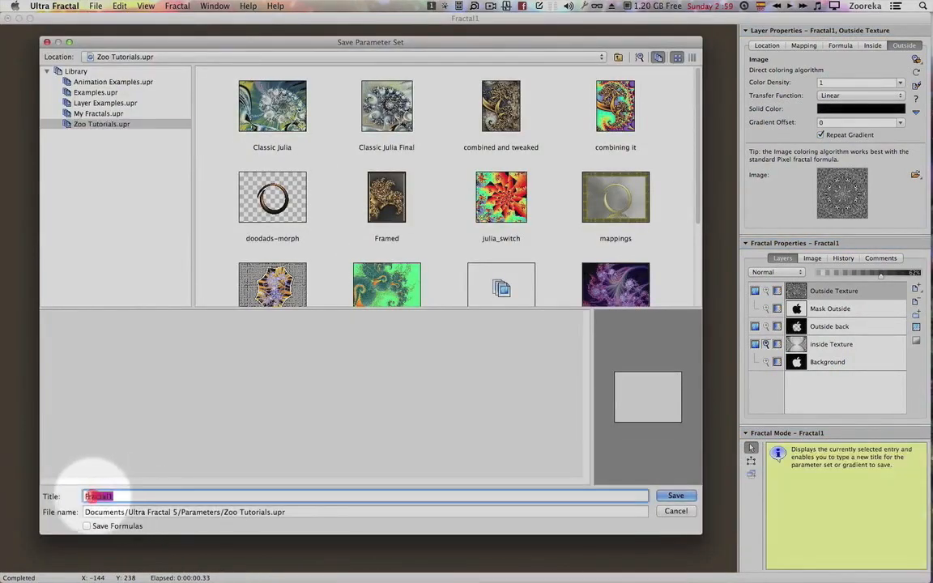
key("shift")
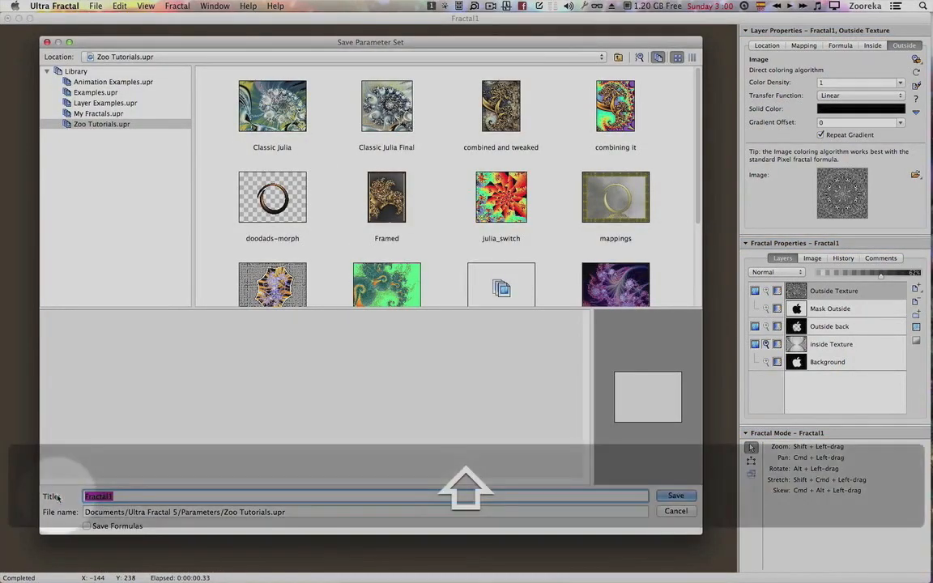
type("Image Masks")
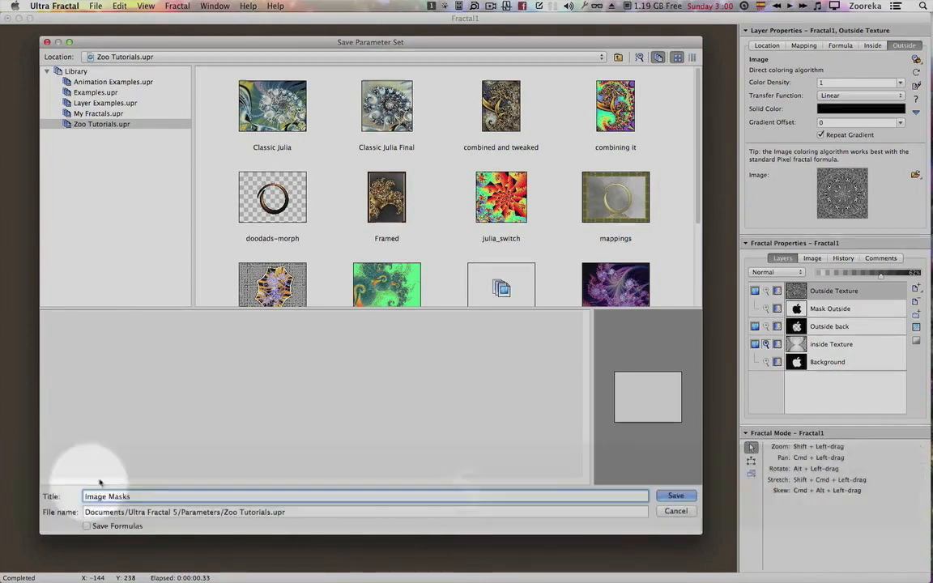
left_click(677, 496)
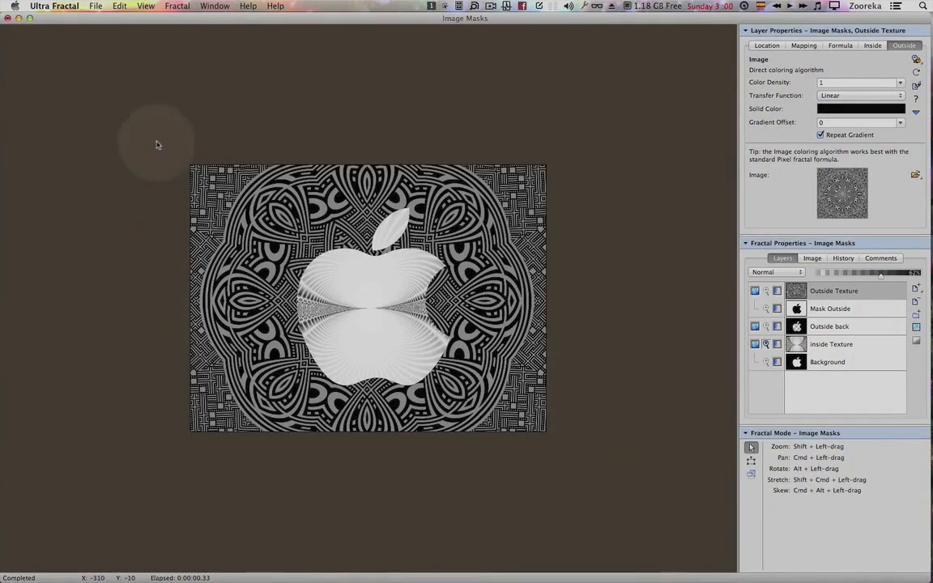
Save the fractal as a file named "Image Masks" on the Desktop.
left_click(95, 7)
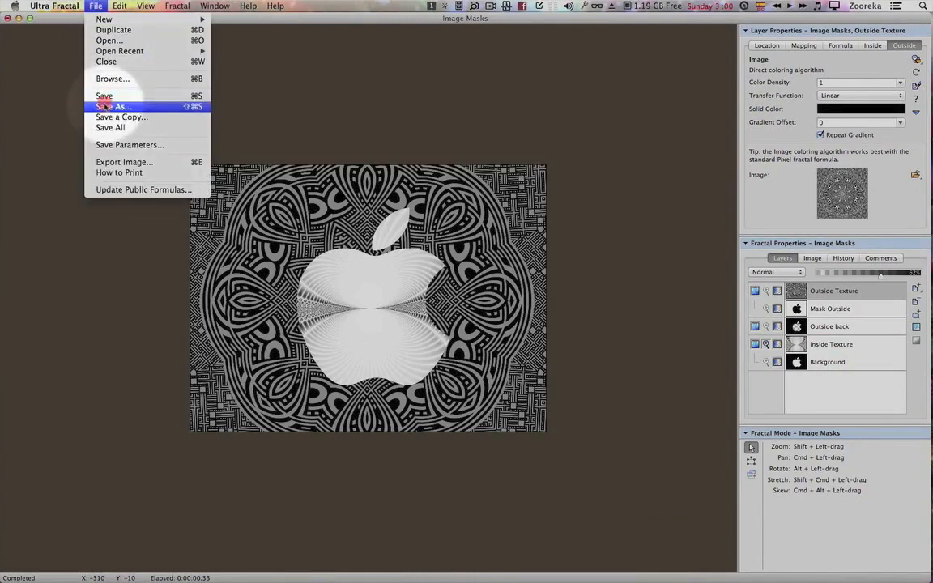
left_click(129, 104)
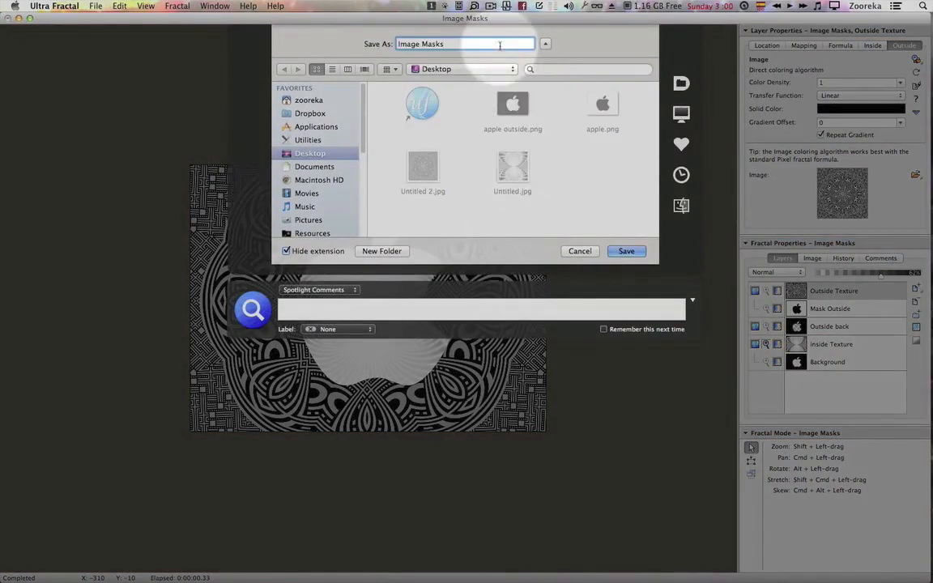
left_click(626, 252)
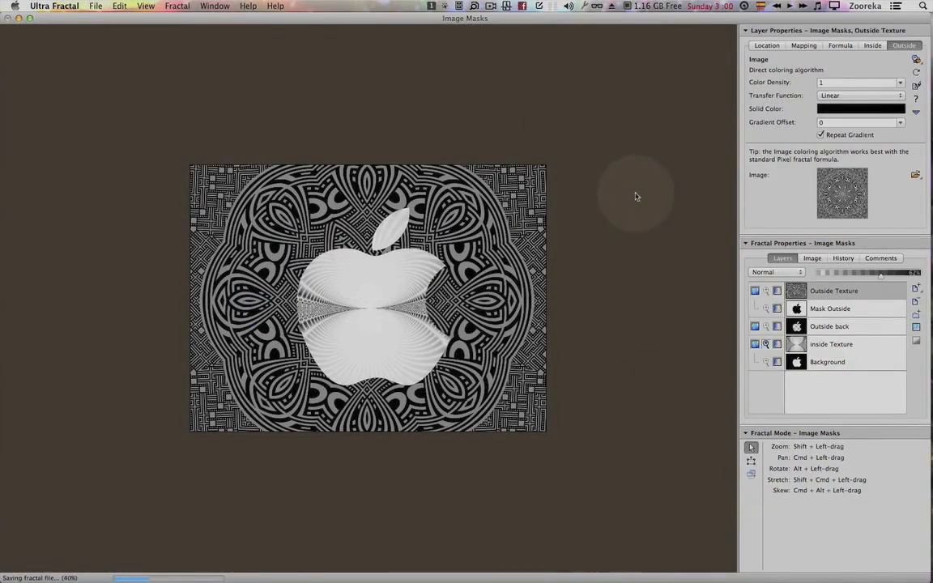